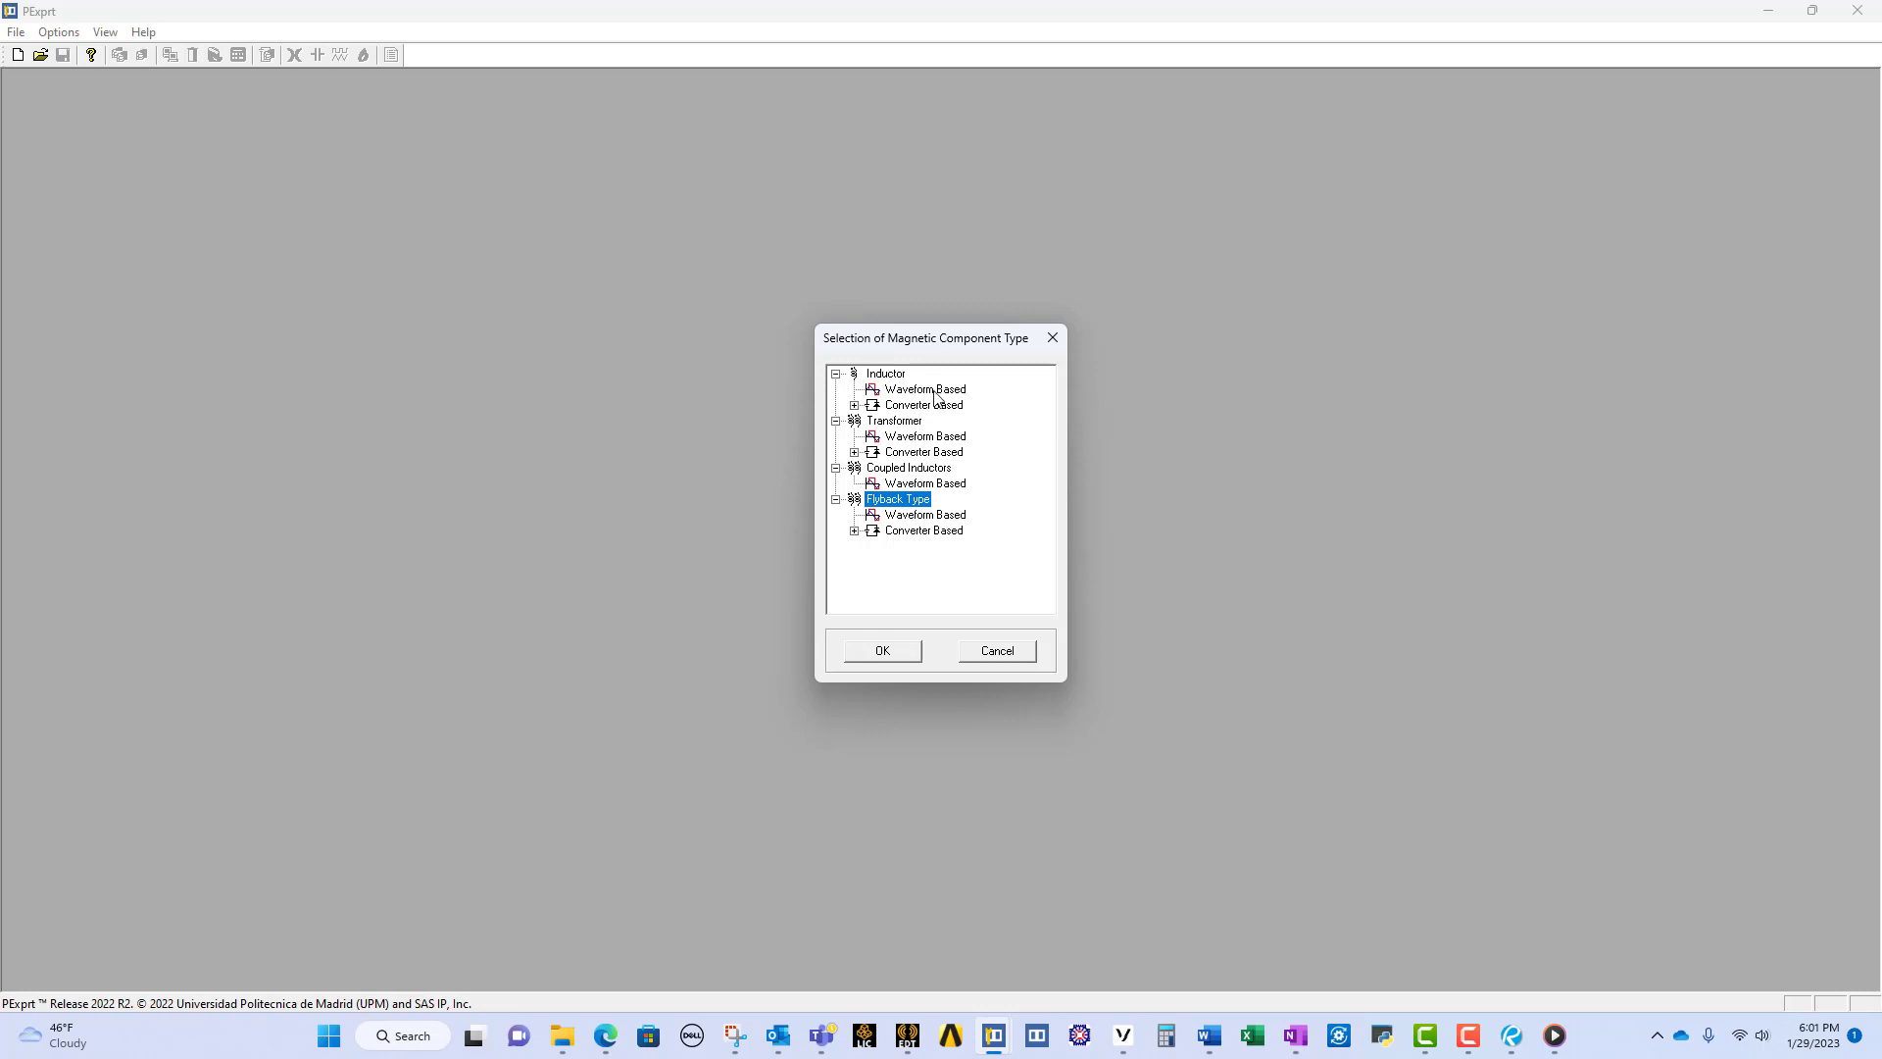
# Step: Create a new waveform-based transformer design
pyautogui.click(935, 392)
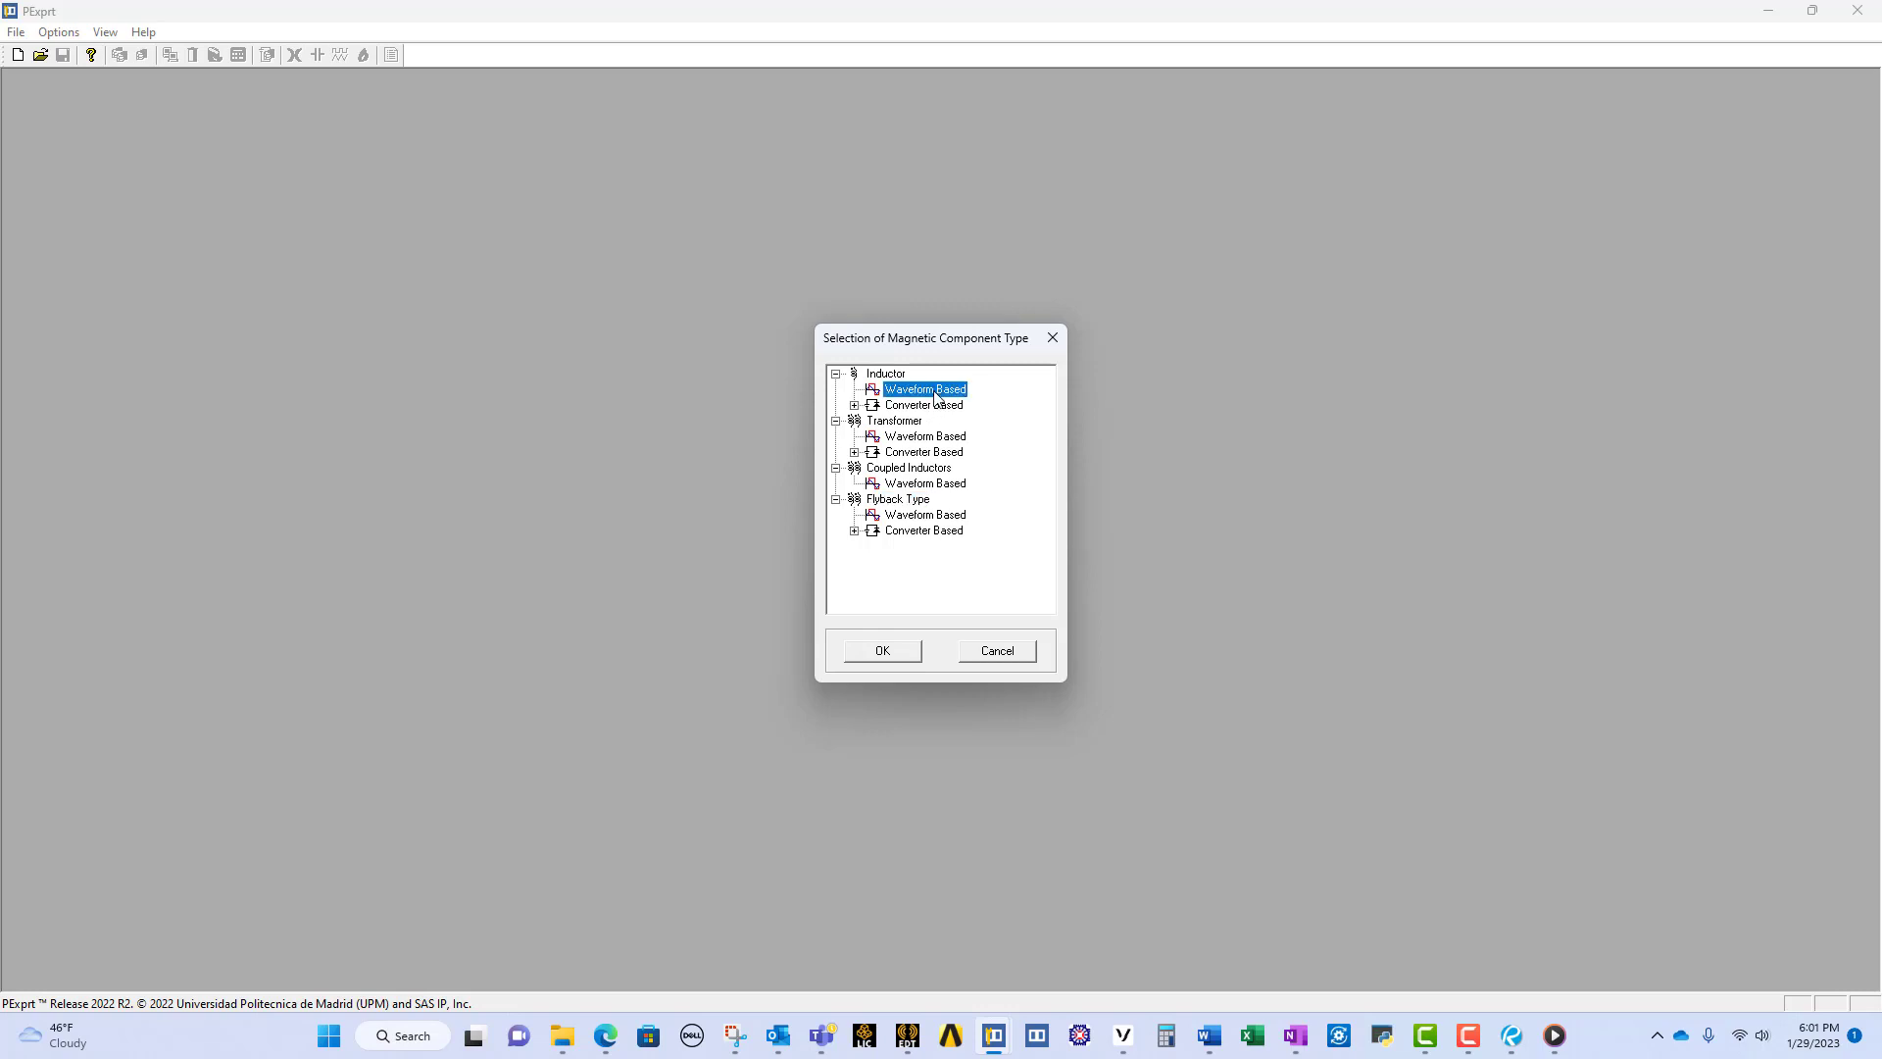
pyautogui.click(921, 406)
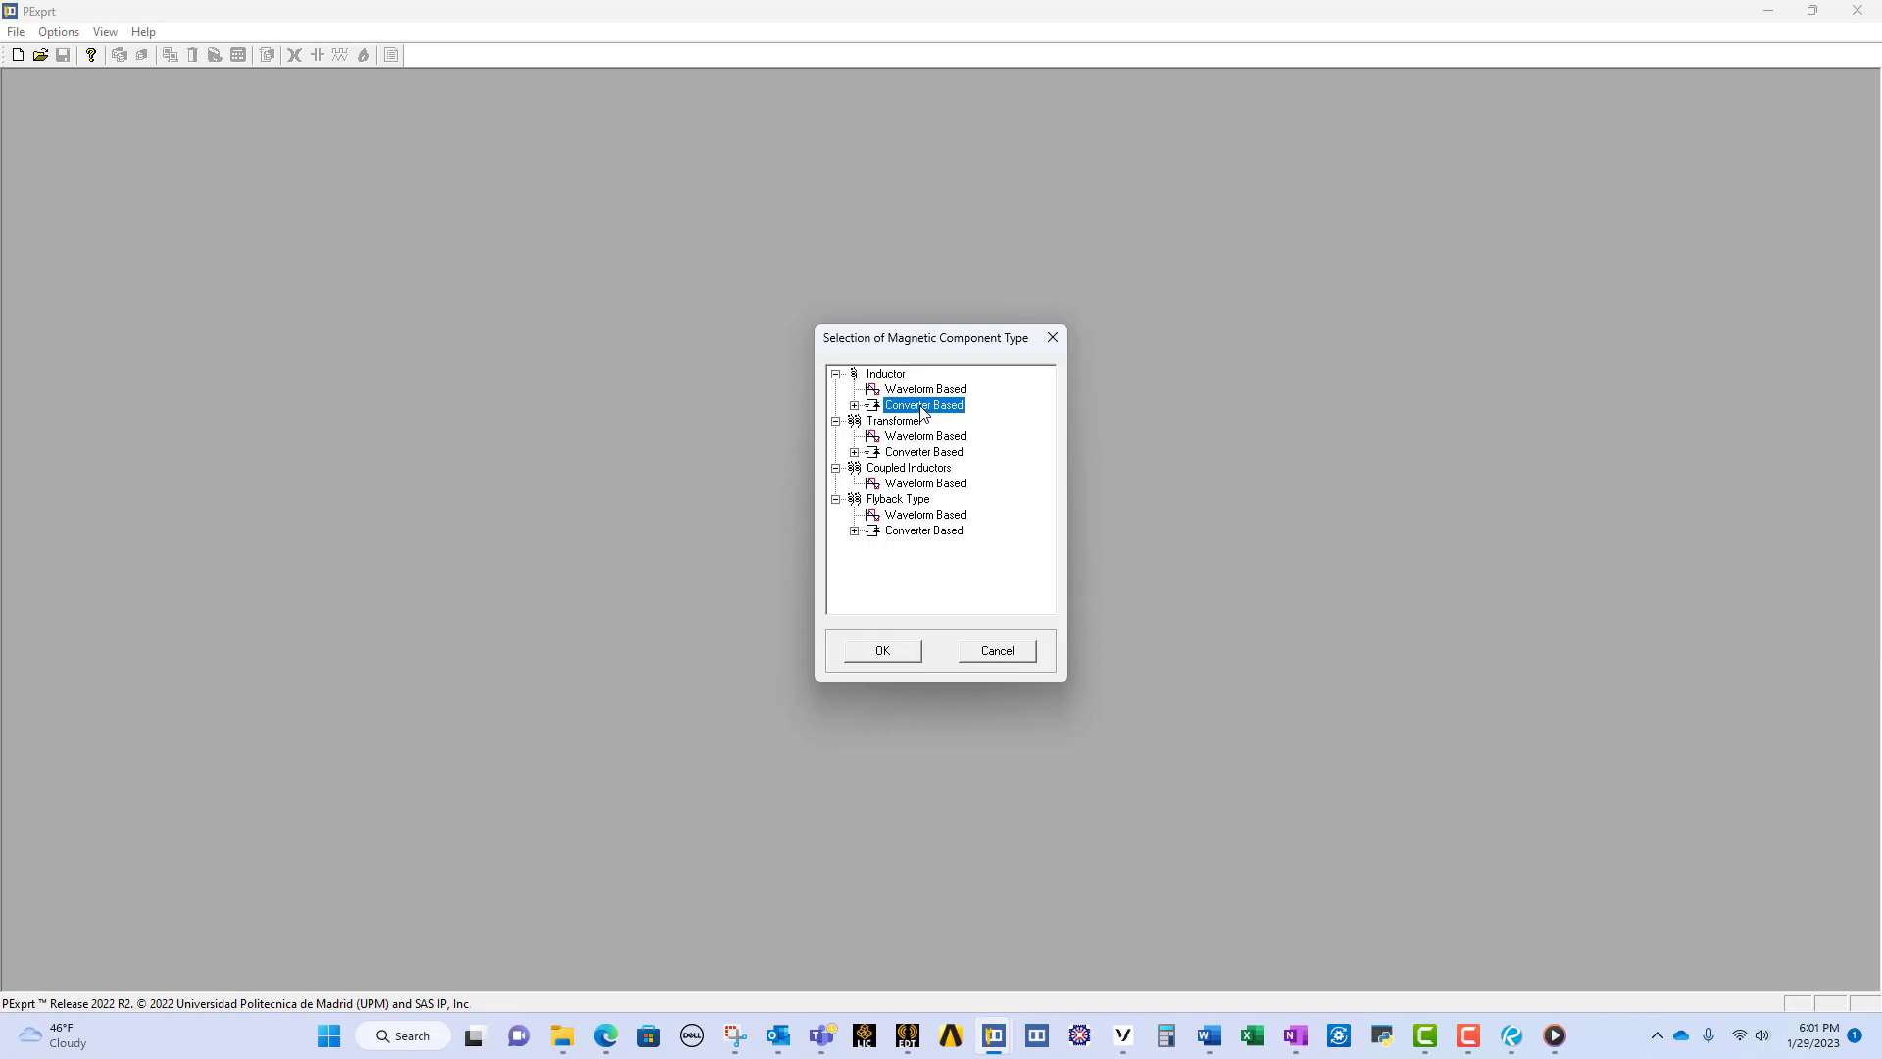
pyautogui.click(925, 392)
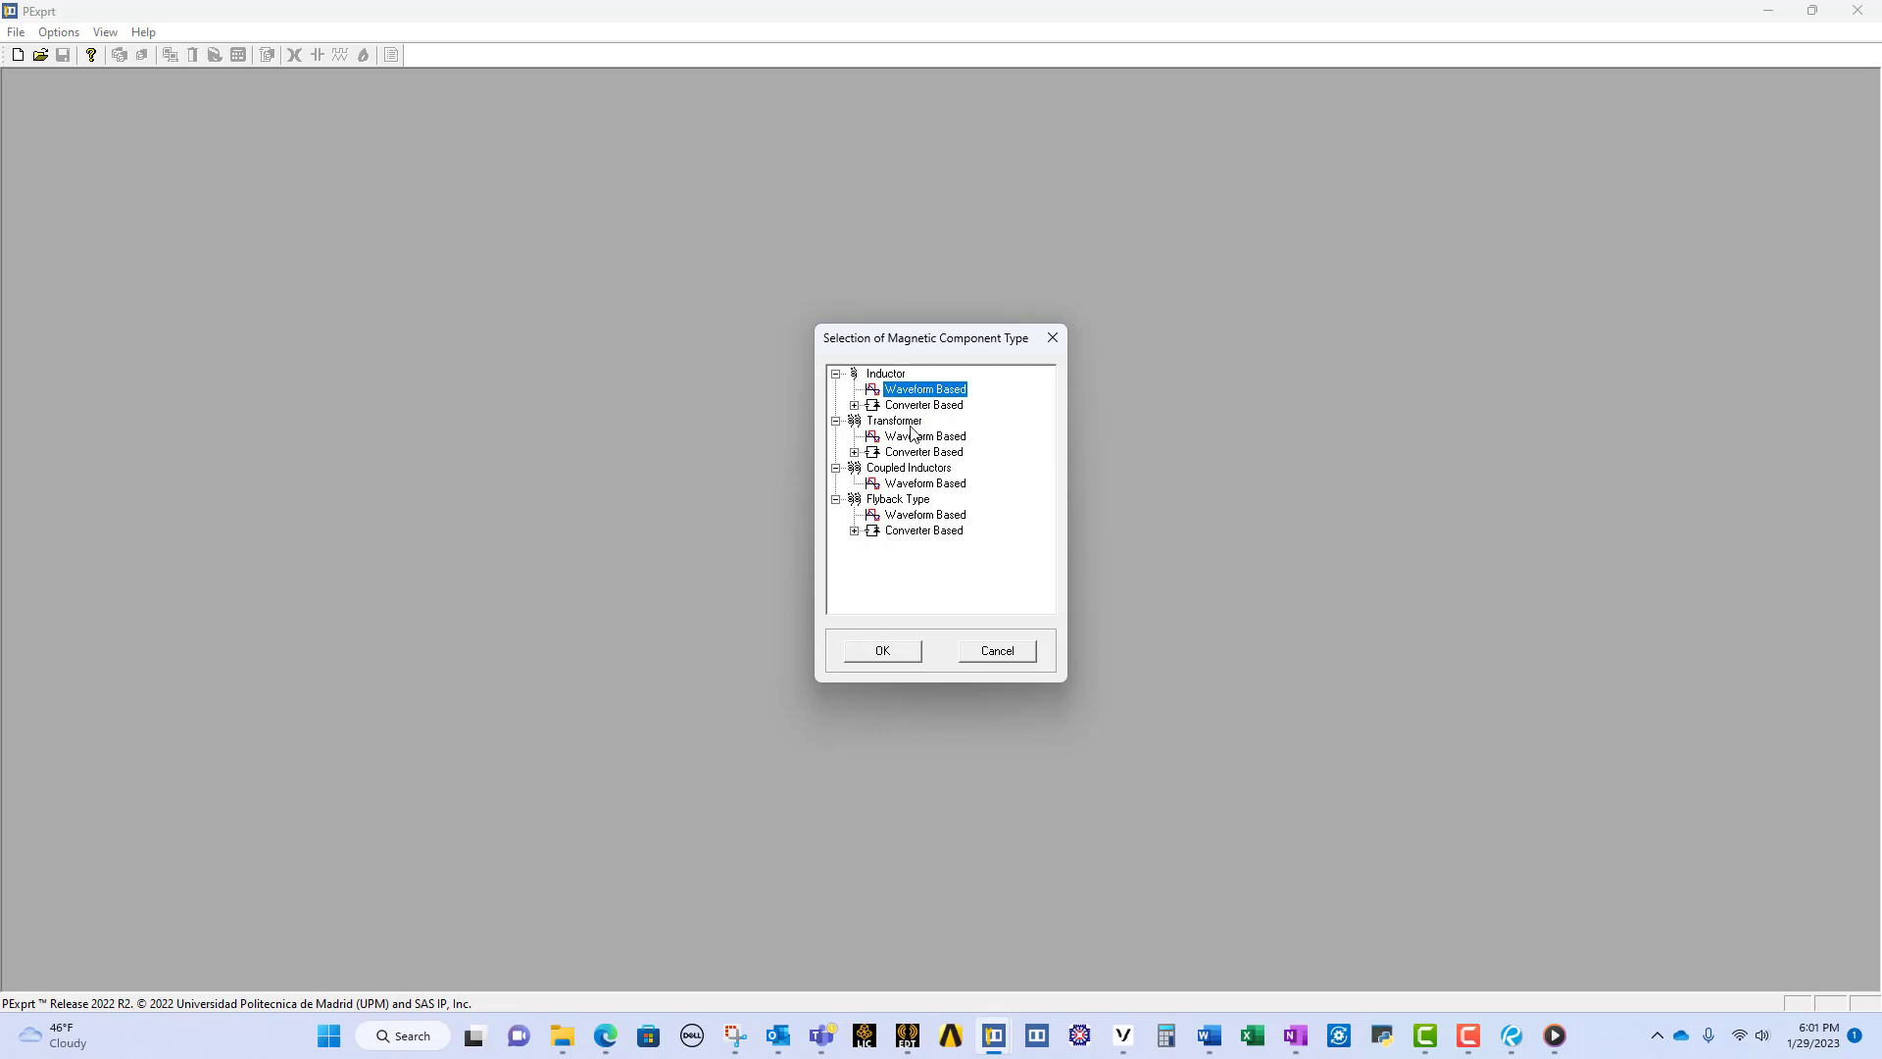
pyautogui.click(912, 436)
pyautogui.click(881, 650)
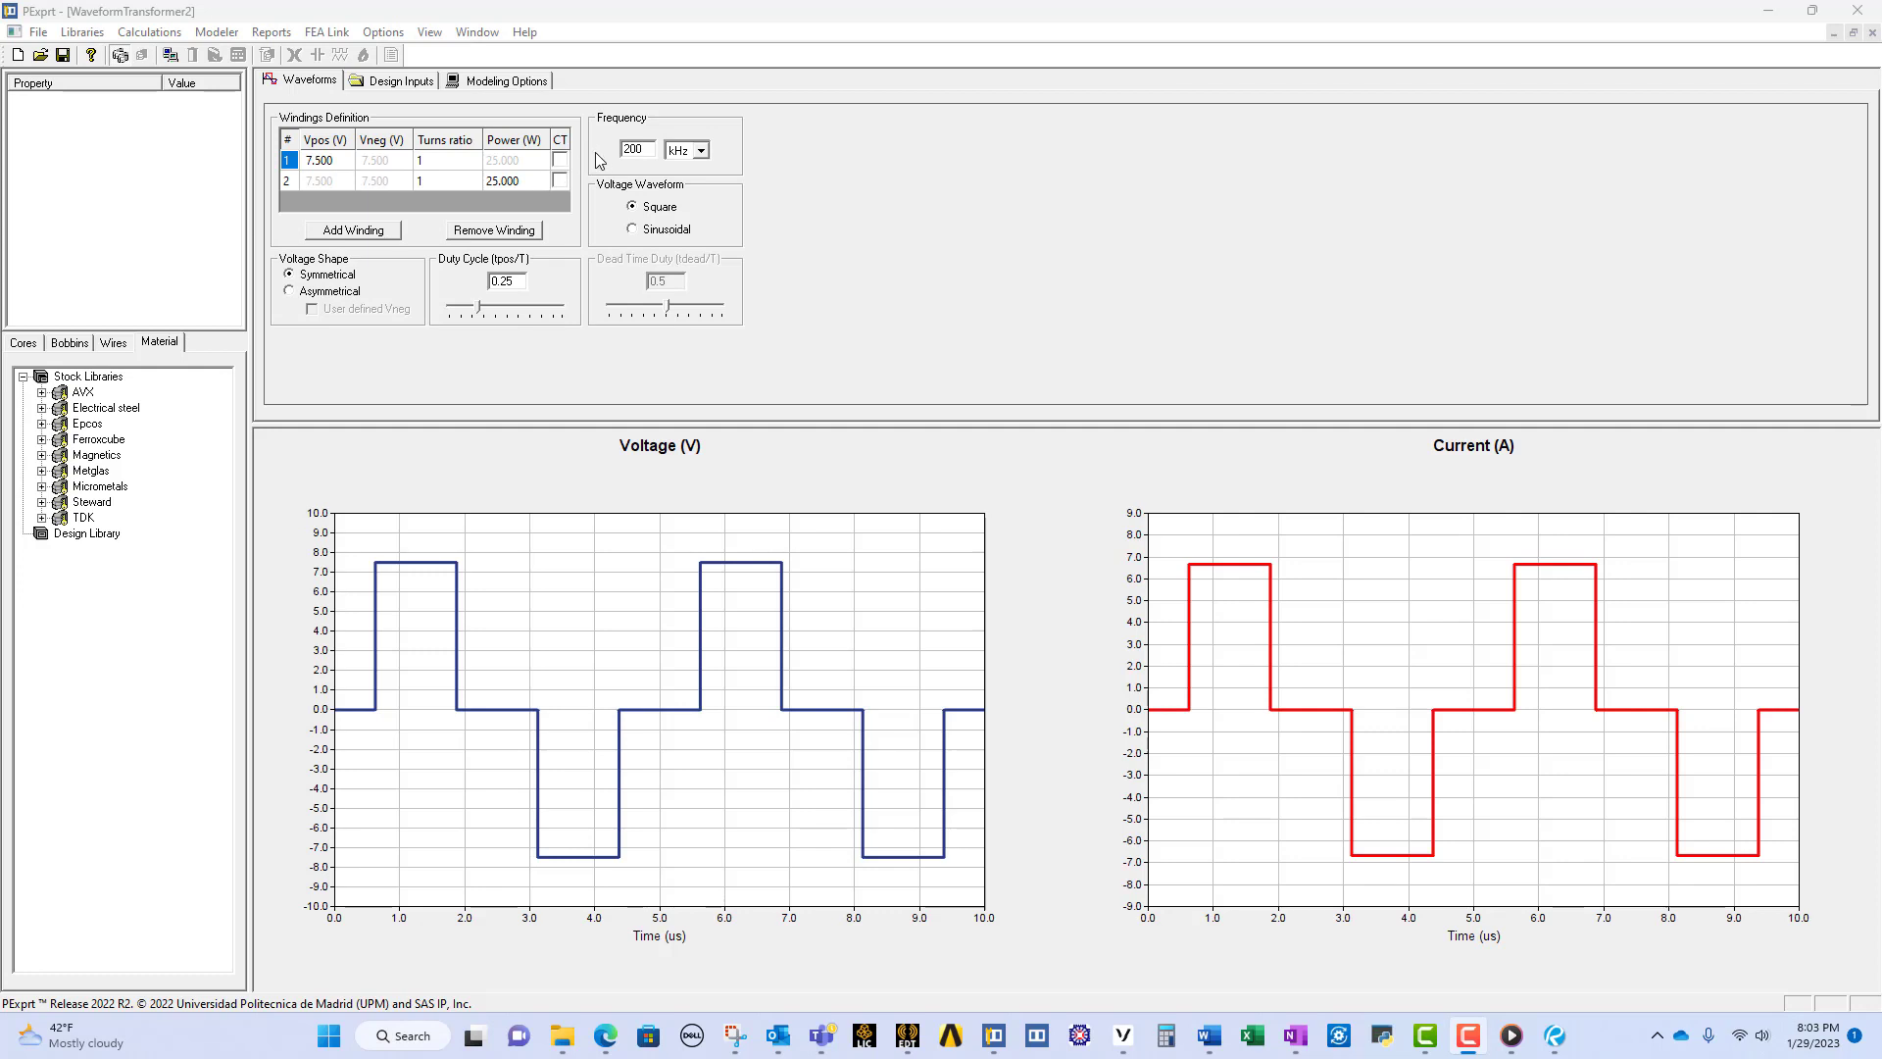
# Step: Try the sinusoidal waveform, the asymmetrical voltage shape and the duty cycle adjustment, restoring square, symmetrical and 0.25
pyautogui.click(633, 231)
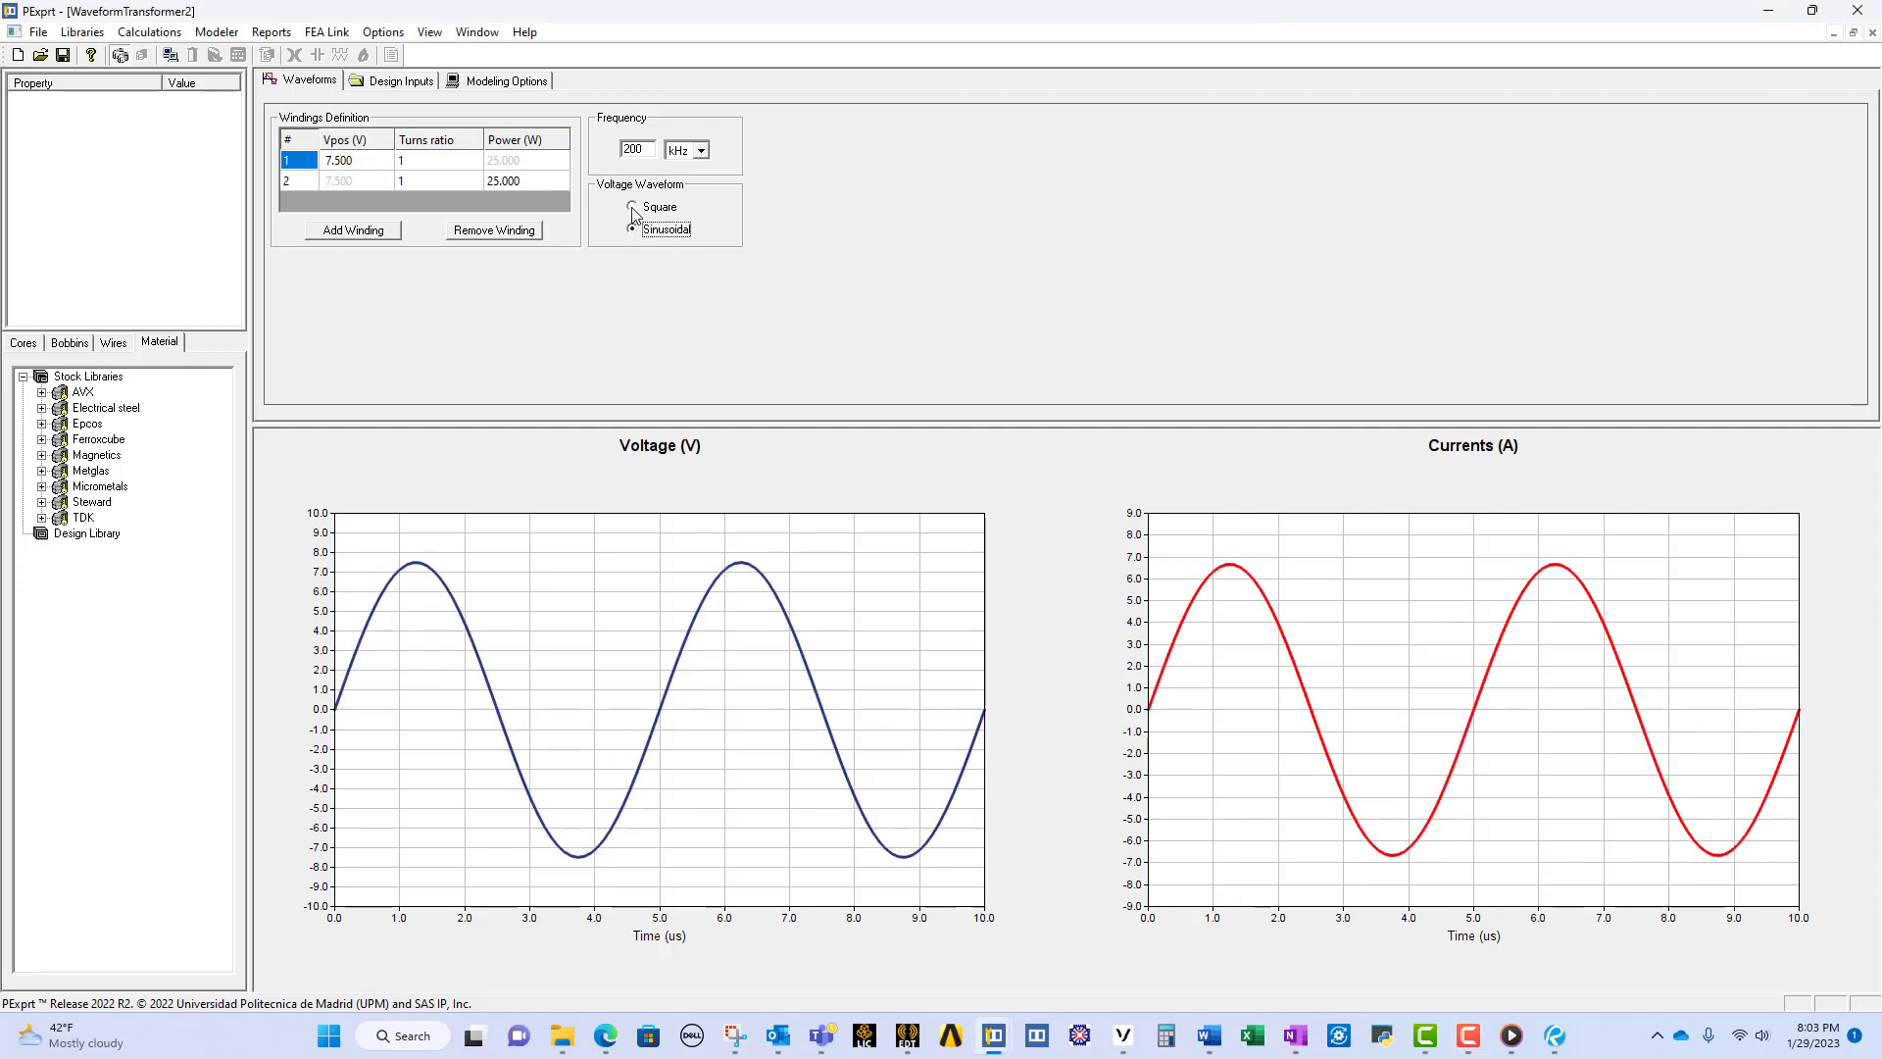
pyautogui.click(632, 208)
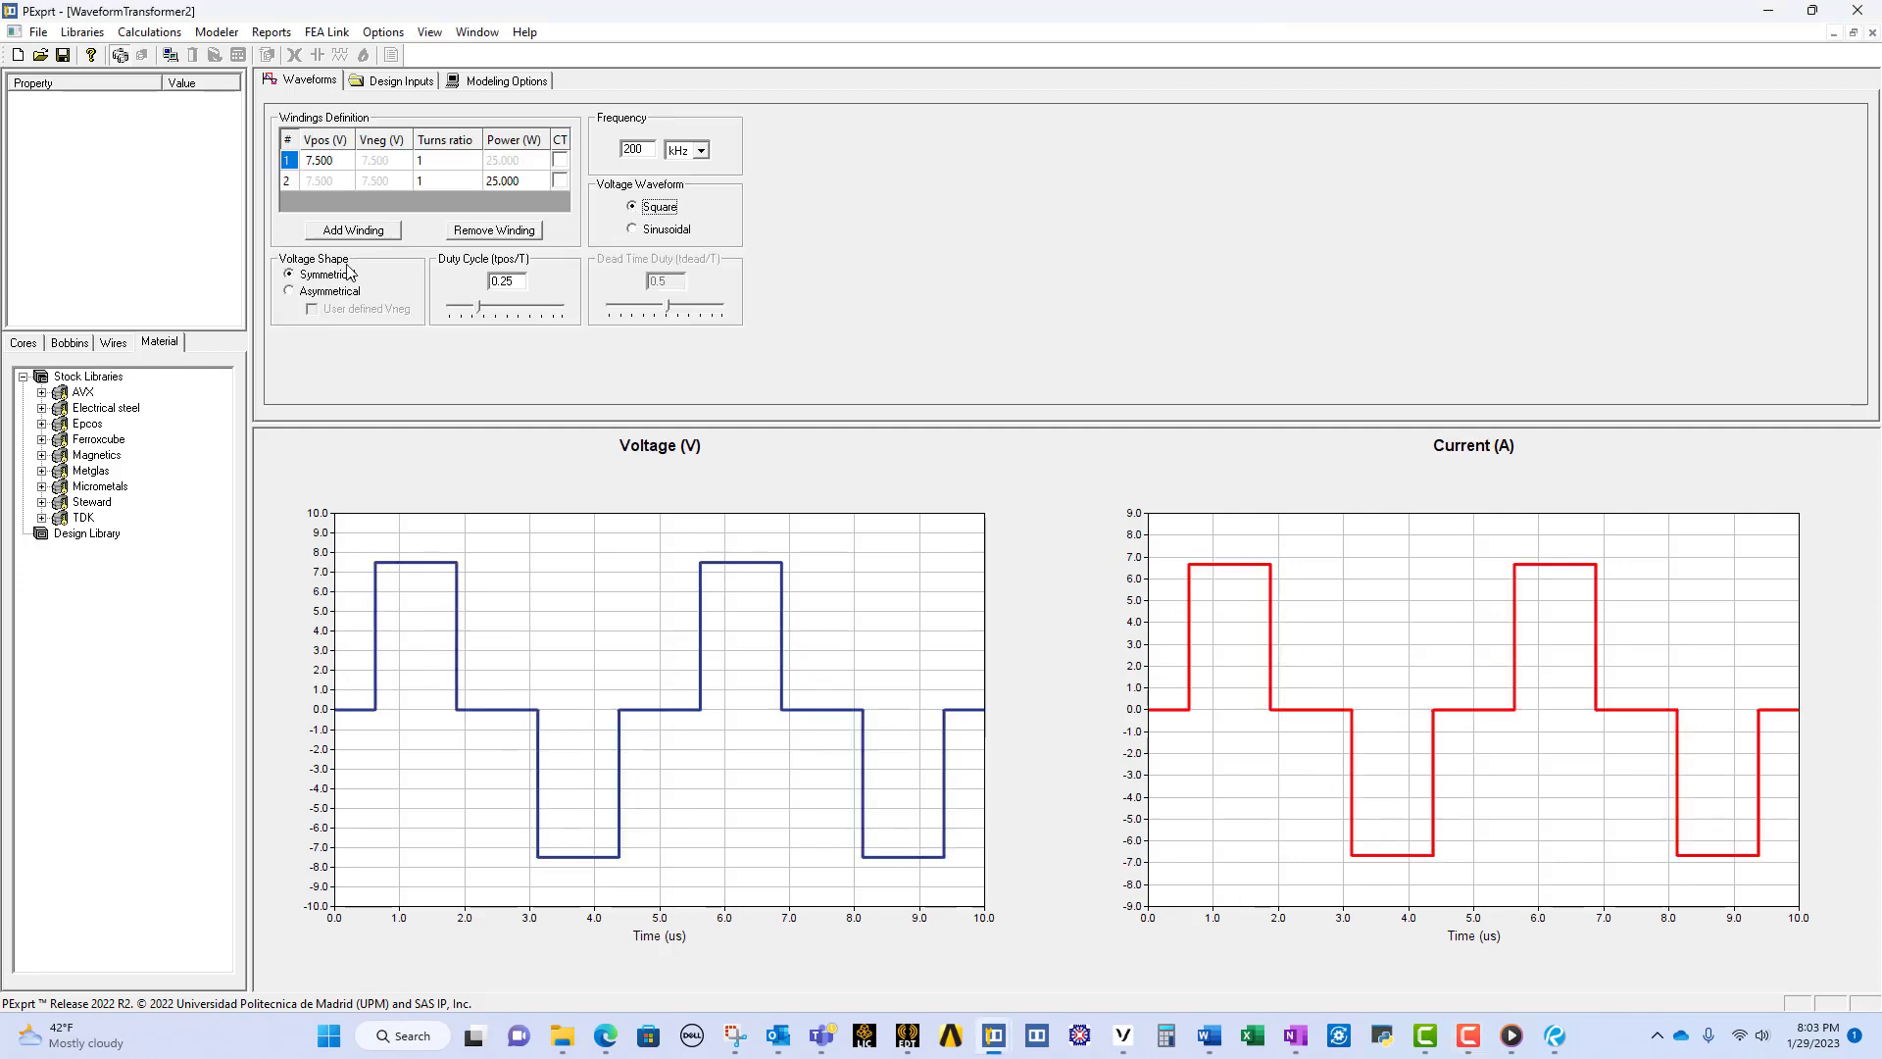
pyautogui.click(291, 290)
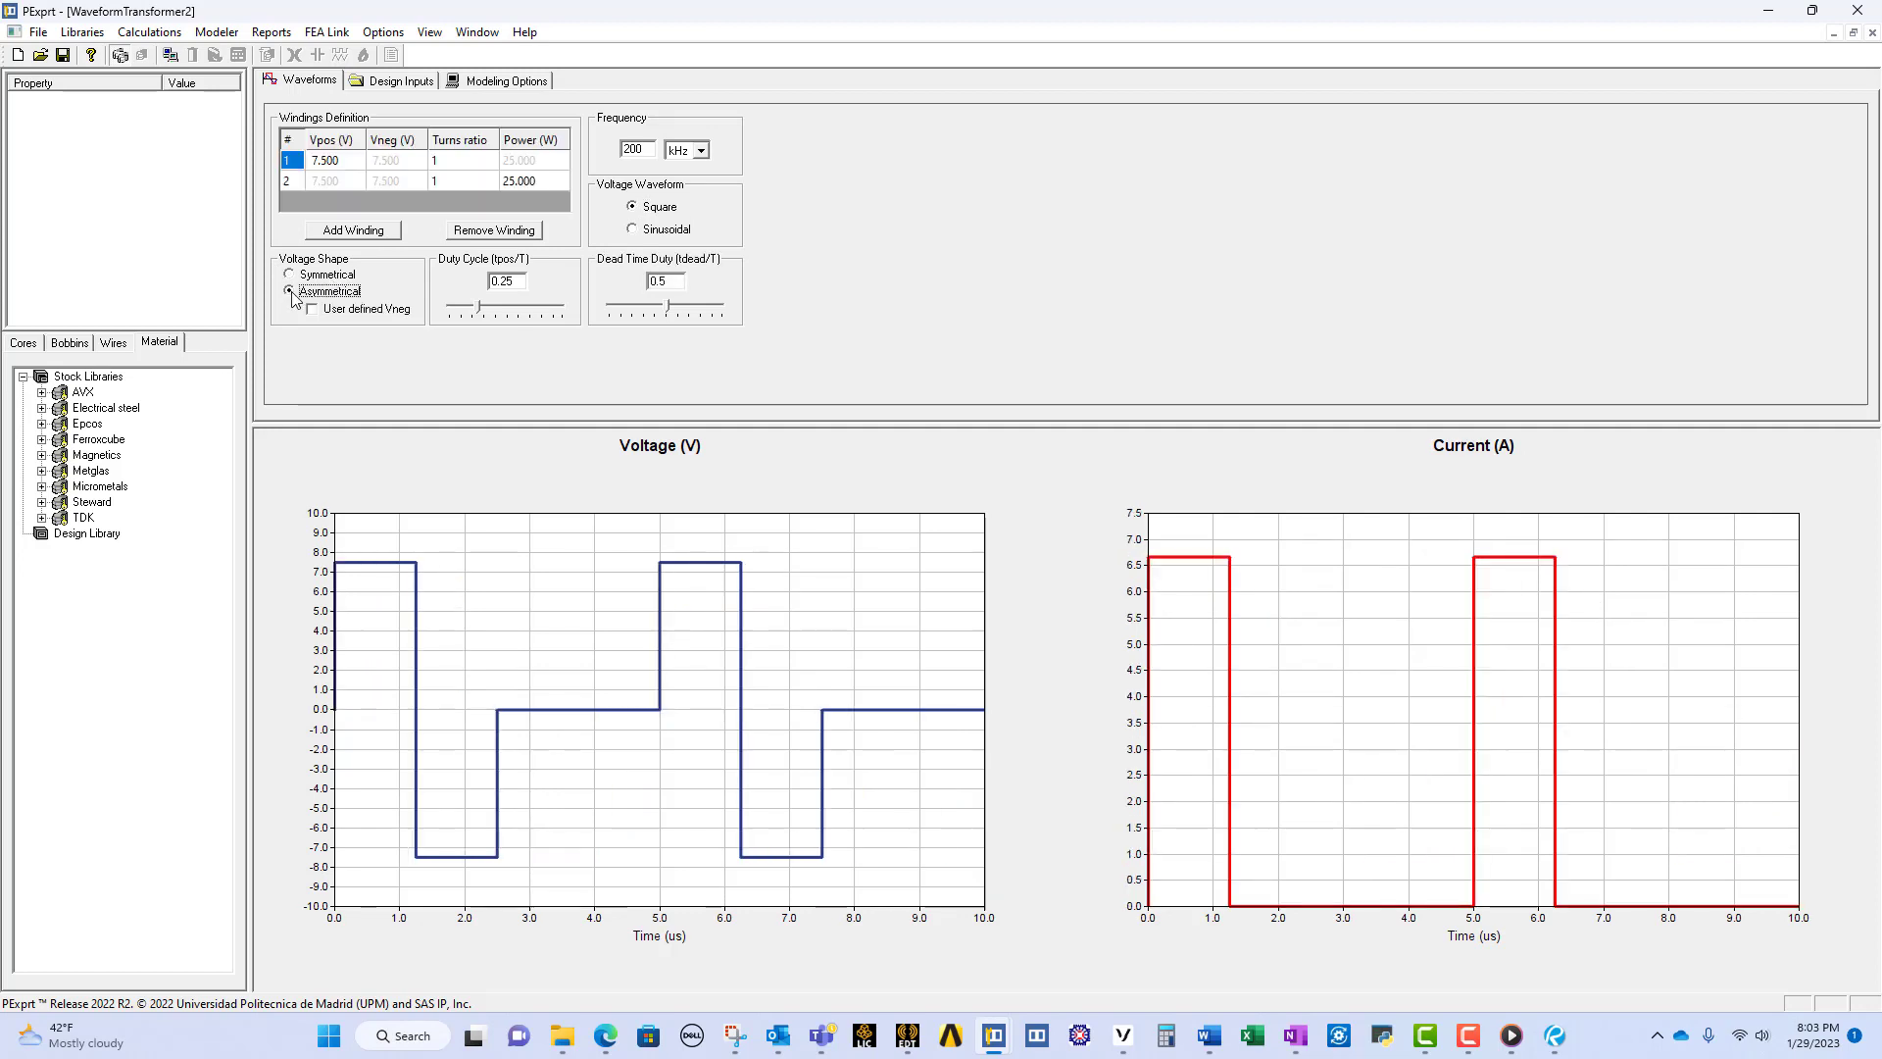
pyautogui.click(290, 276)
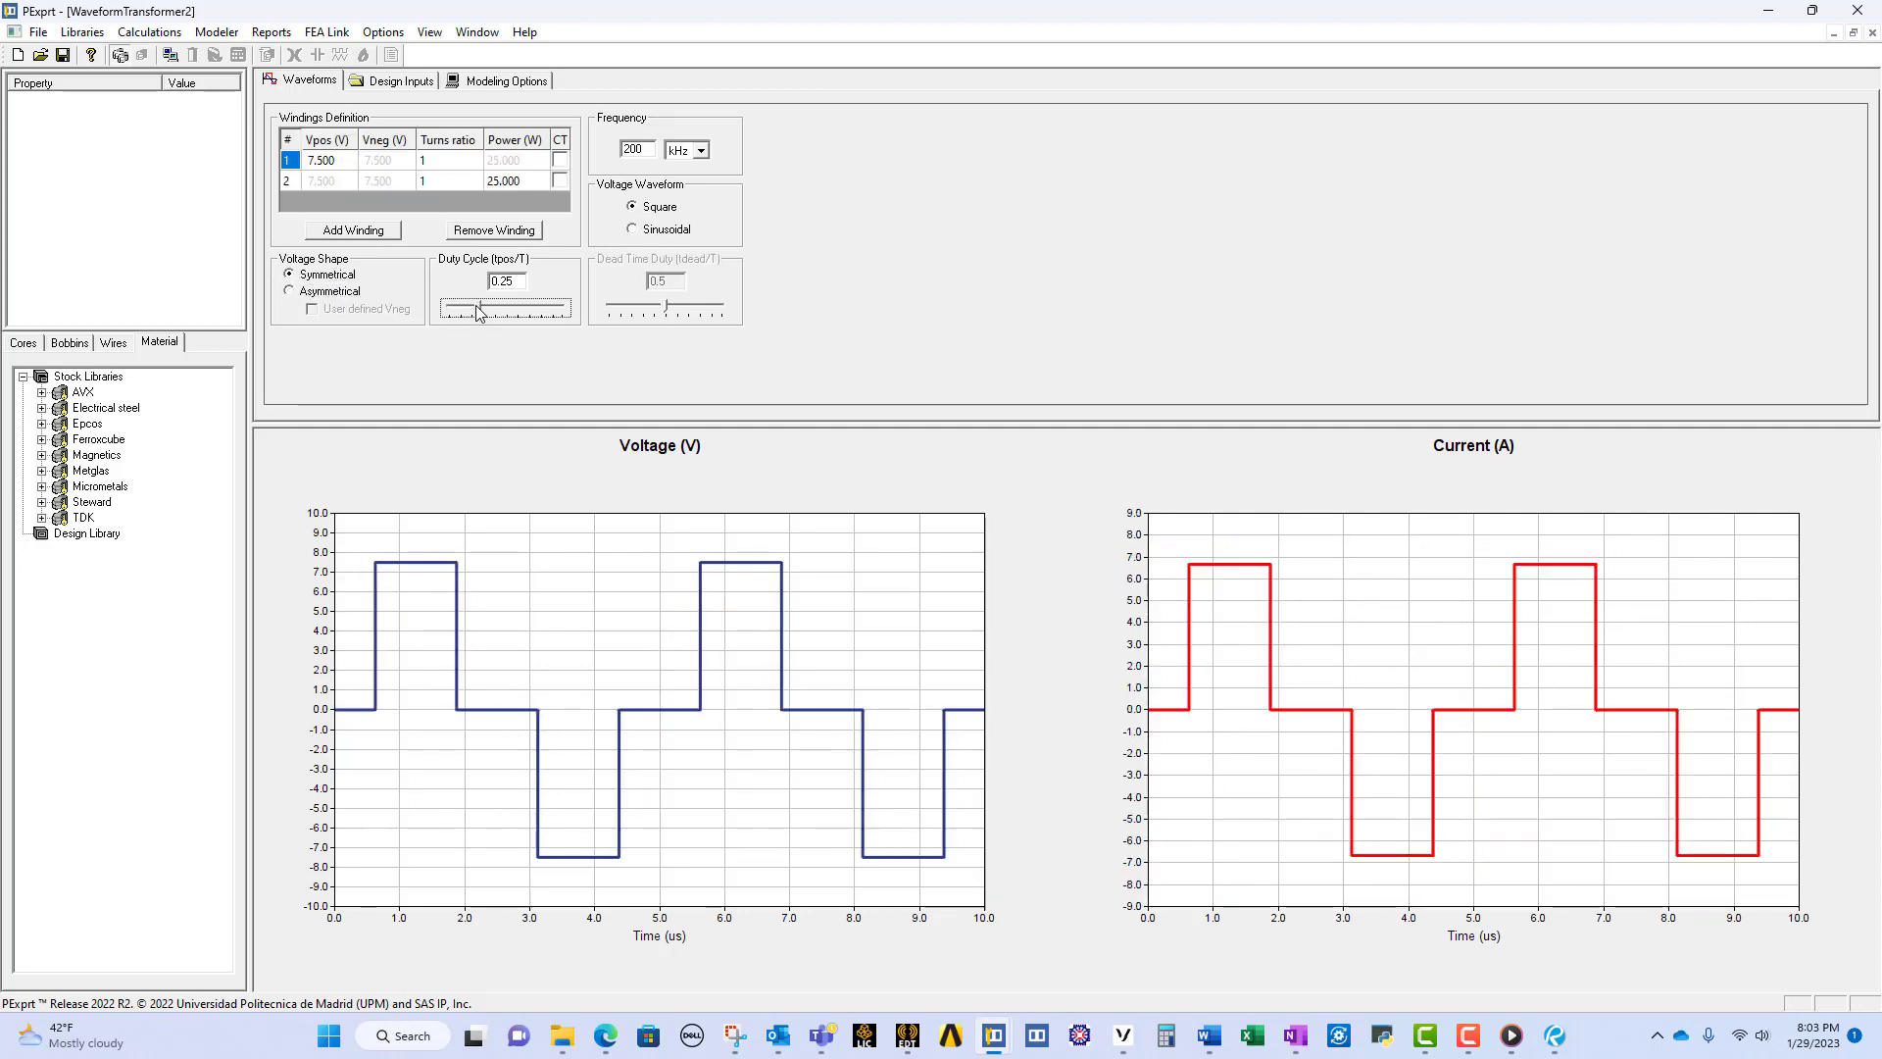
pyautogui.click(490, 310)
pyautogui.moveTo(490, 309); pyautogui.dragTo(481, 310)
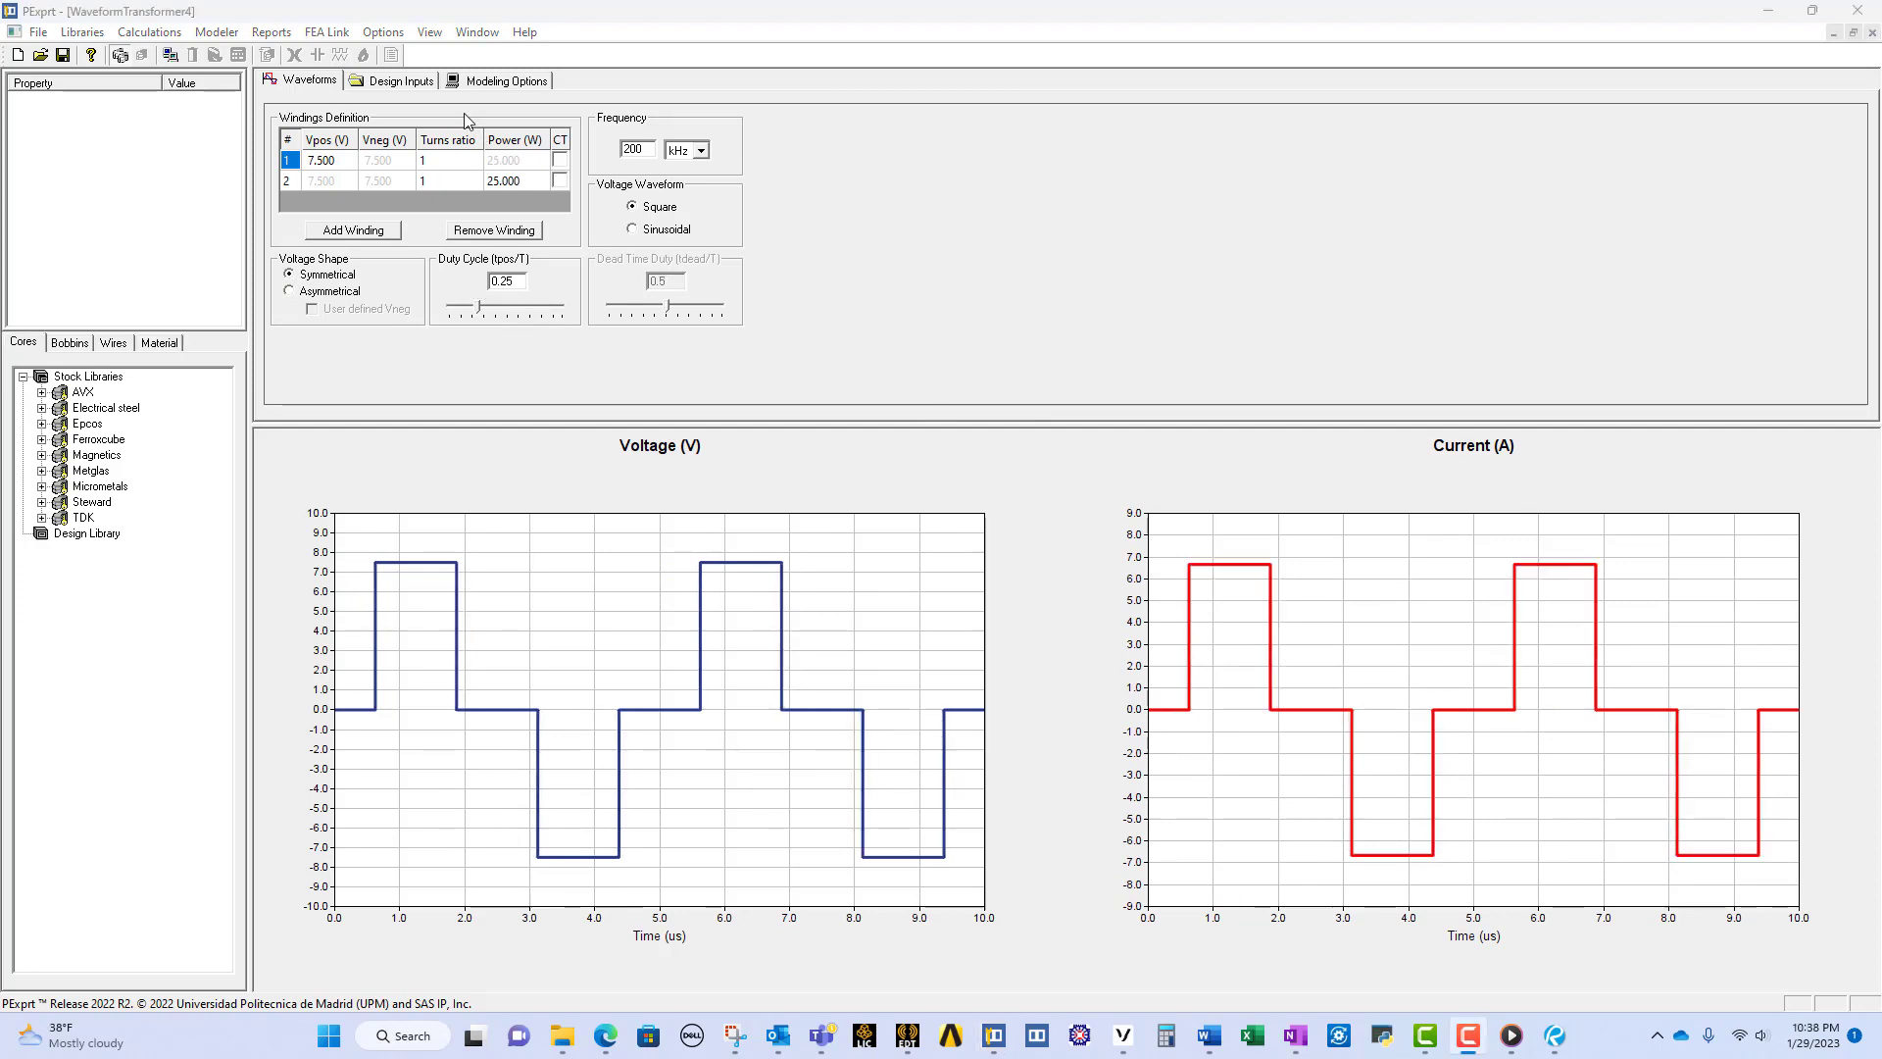
# Step: Review the transformer's design inputs, modeling options and the list of results configuration without changing any settings
pyautogui.click(402, 81)
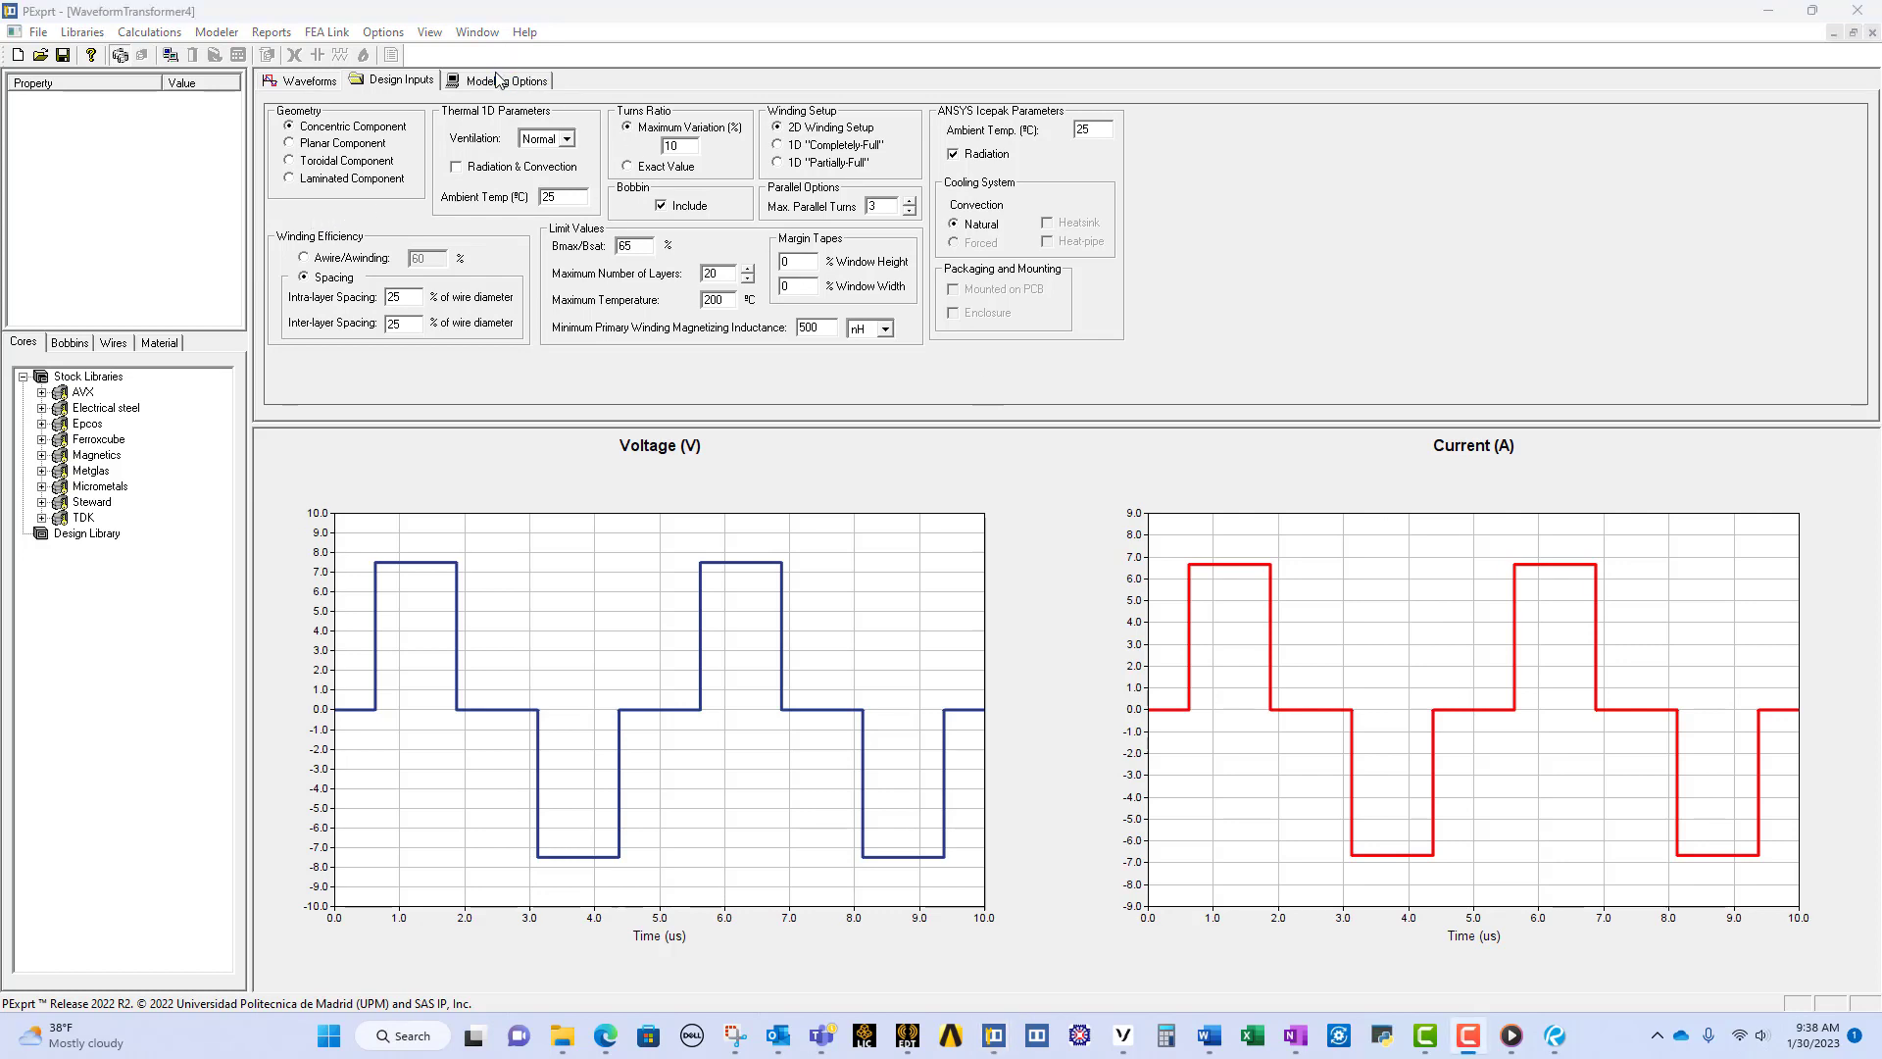
pyautogui.click(502, 80)
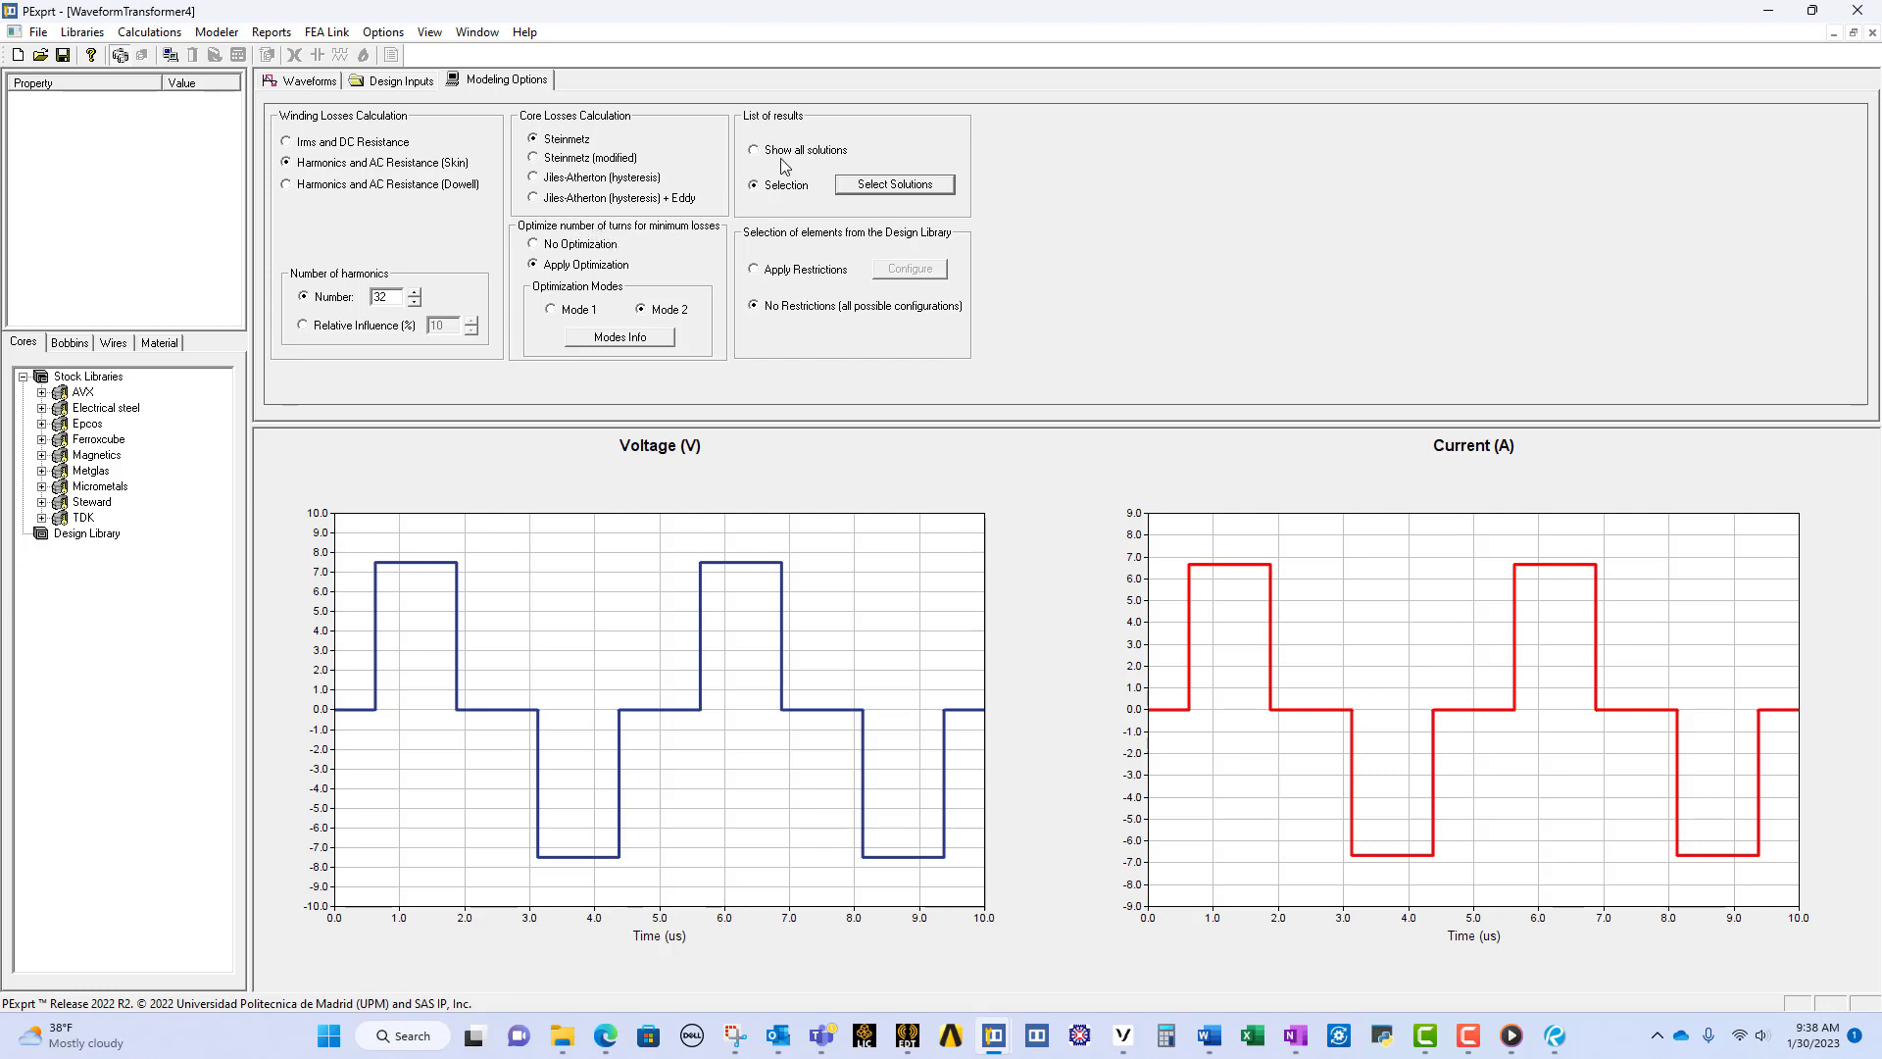
pyautogui.click(867, 187)
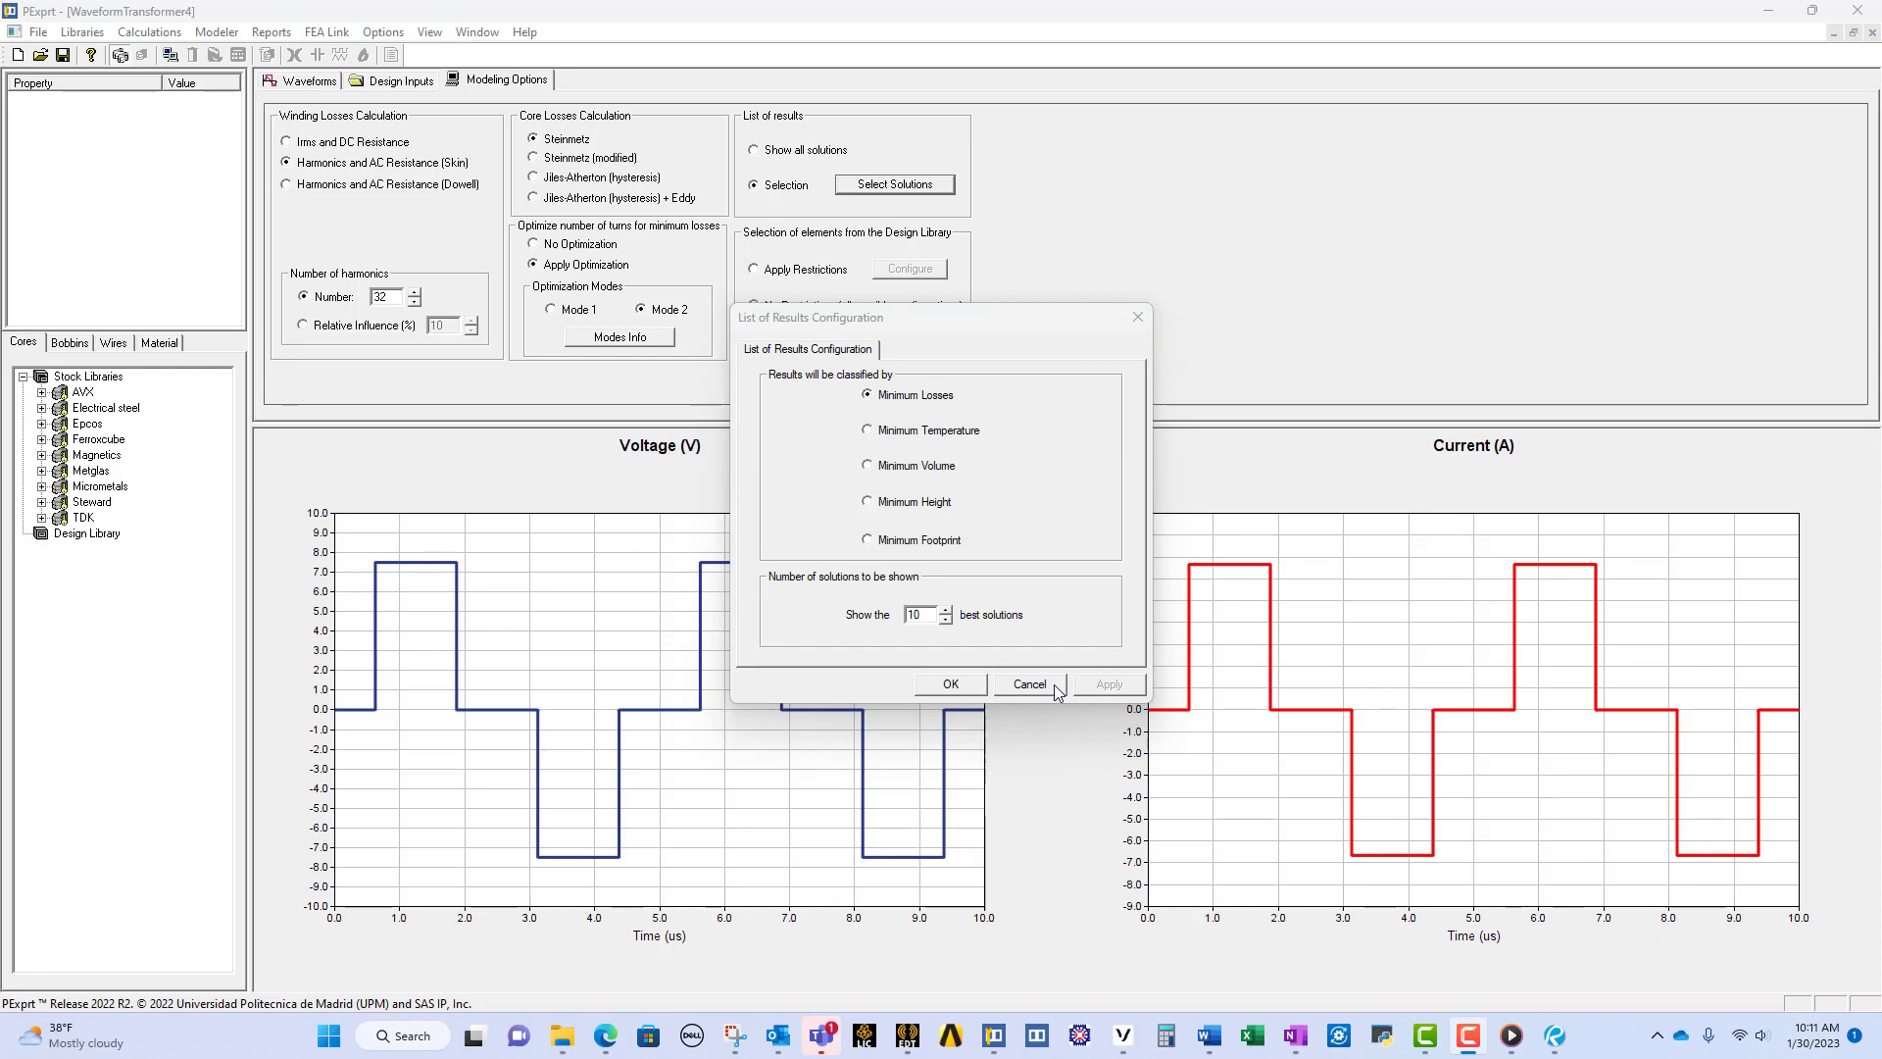
pyautogui.click(1055, 686)
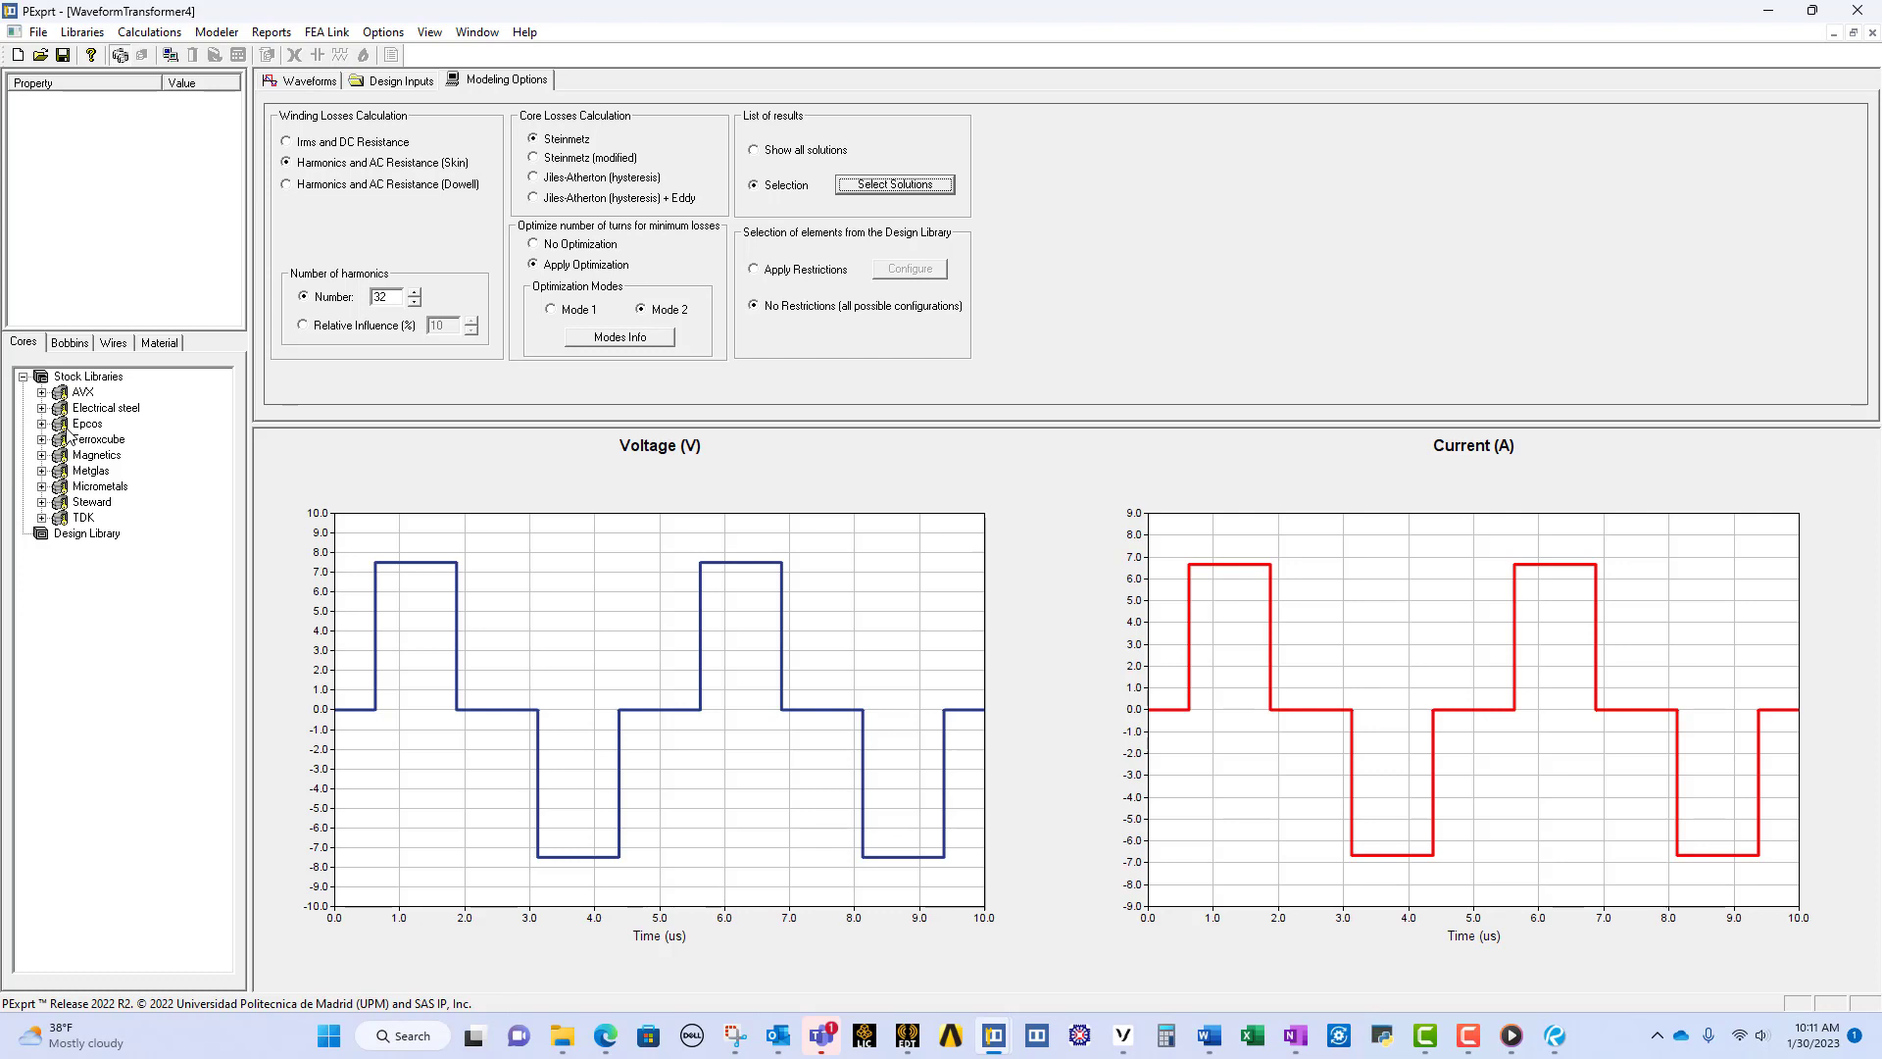
# Step: Examine the core properties and dimensions of the E13/6/6 core in the Ferroxcube EE stock library
pyautogui.click(41, 439)
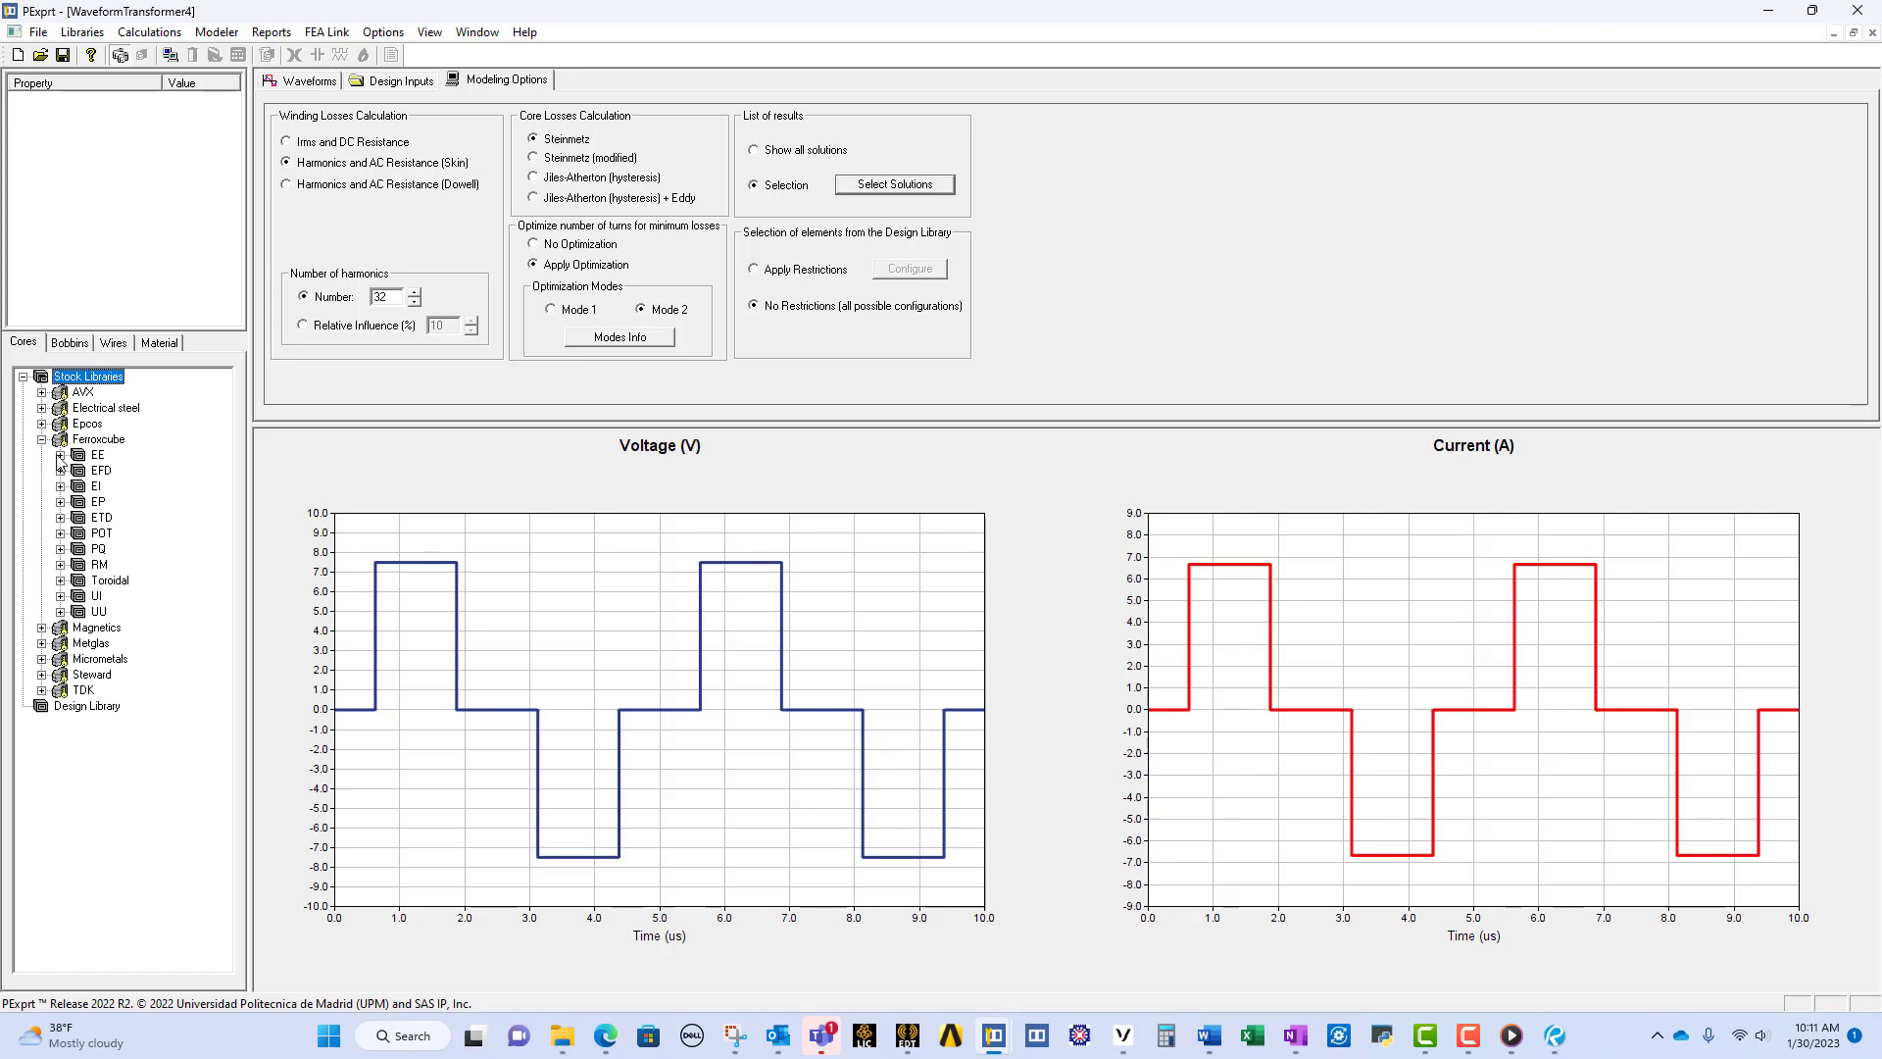
pyautogui.click(58, 456)
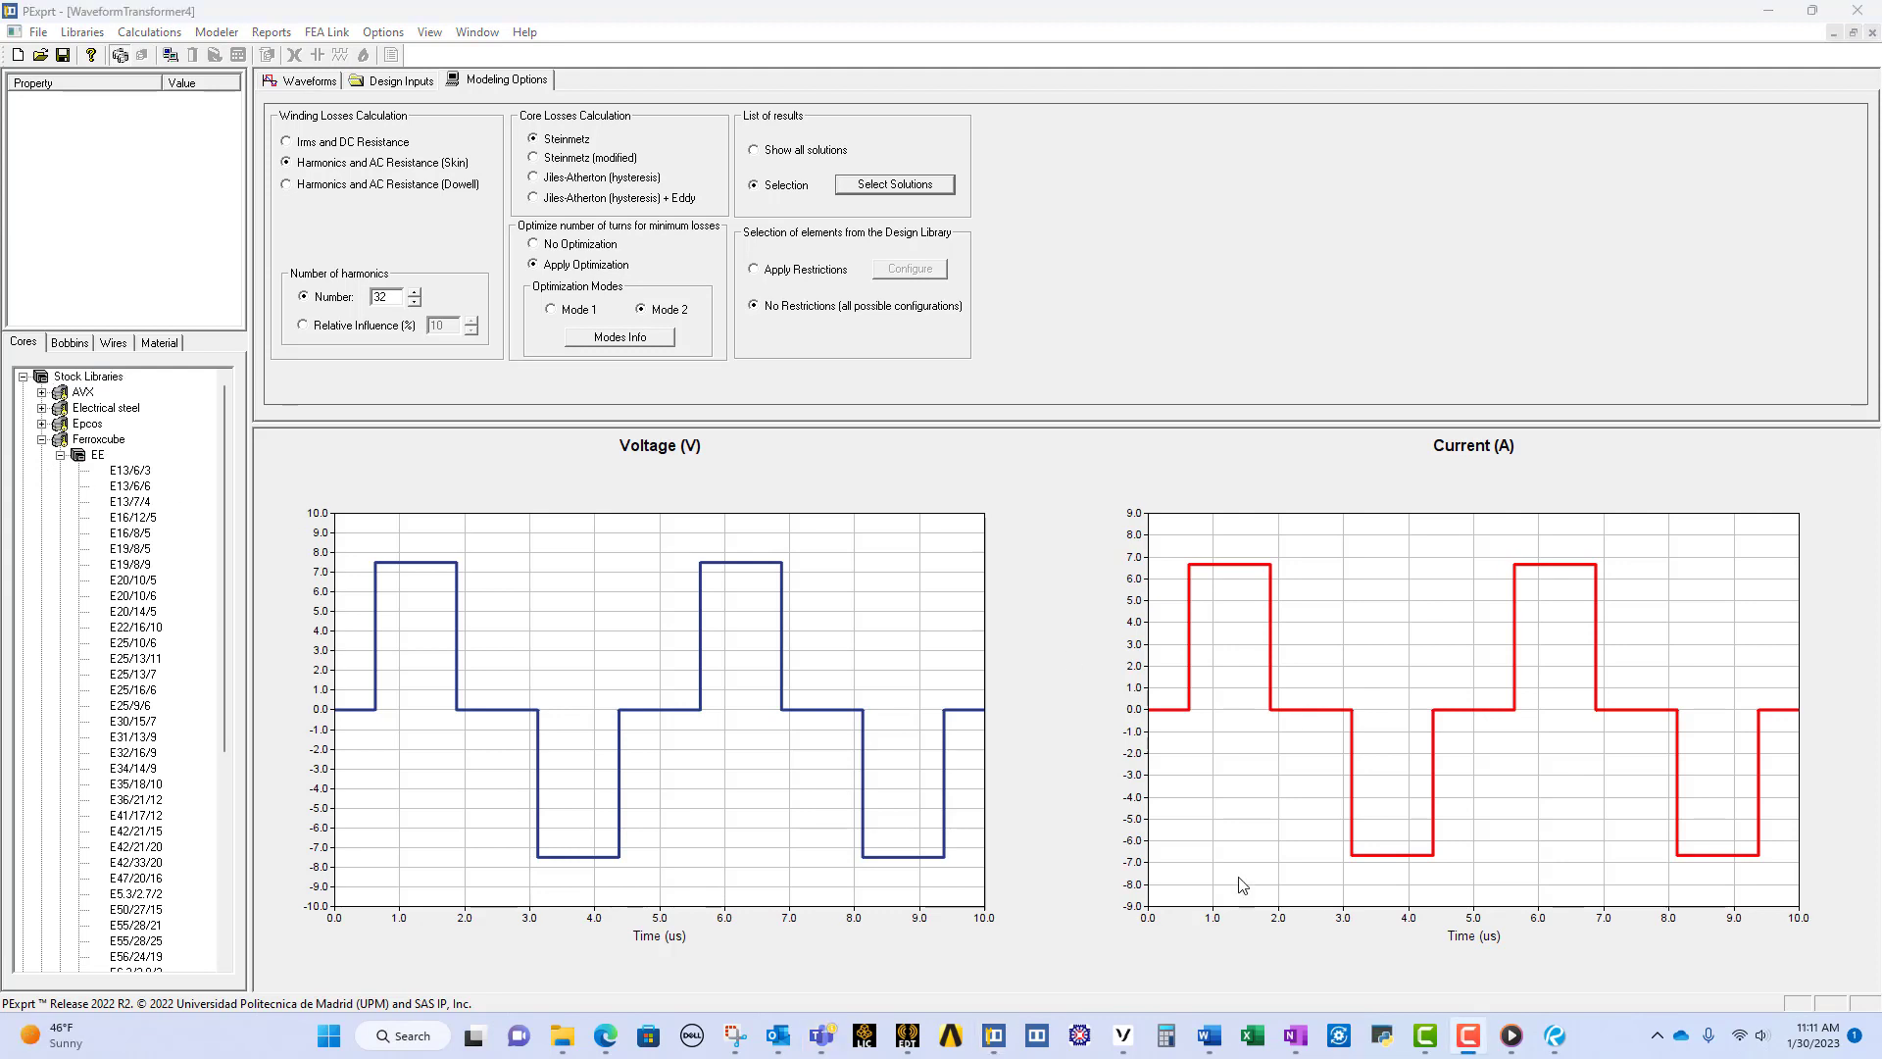
pyautogui.click(145, 487)
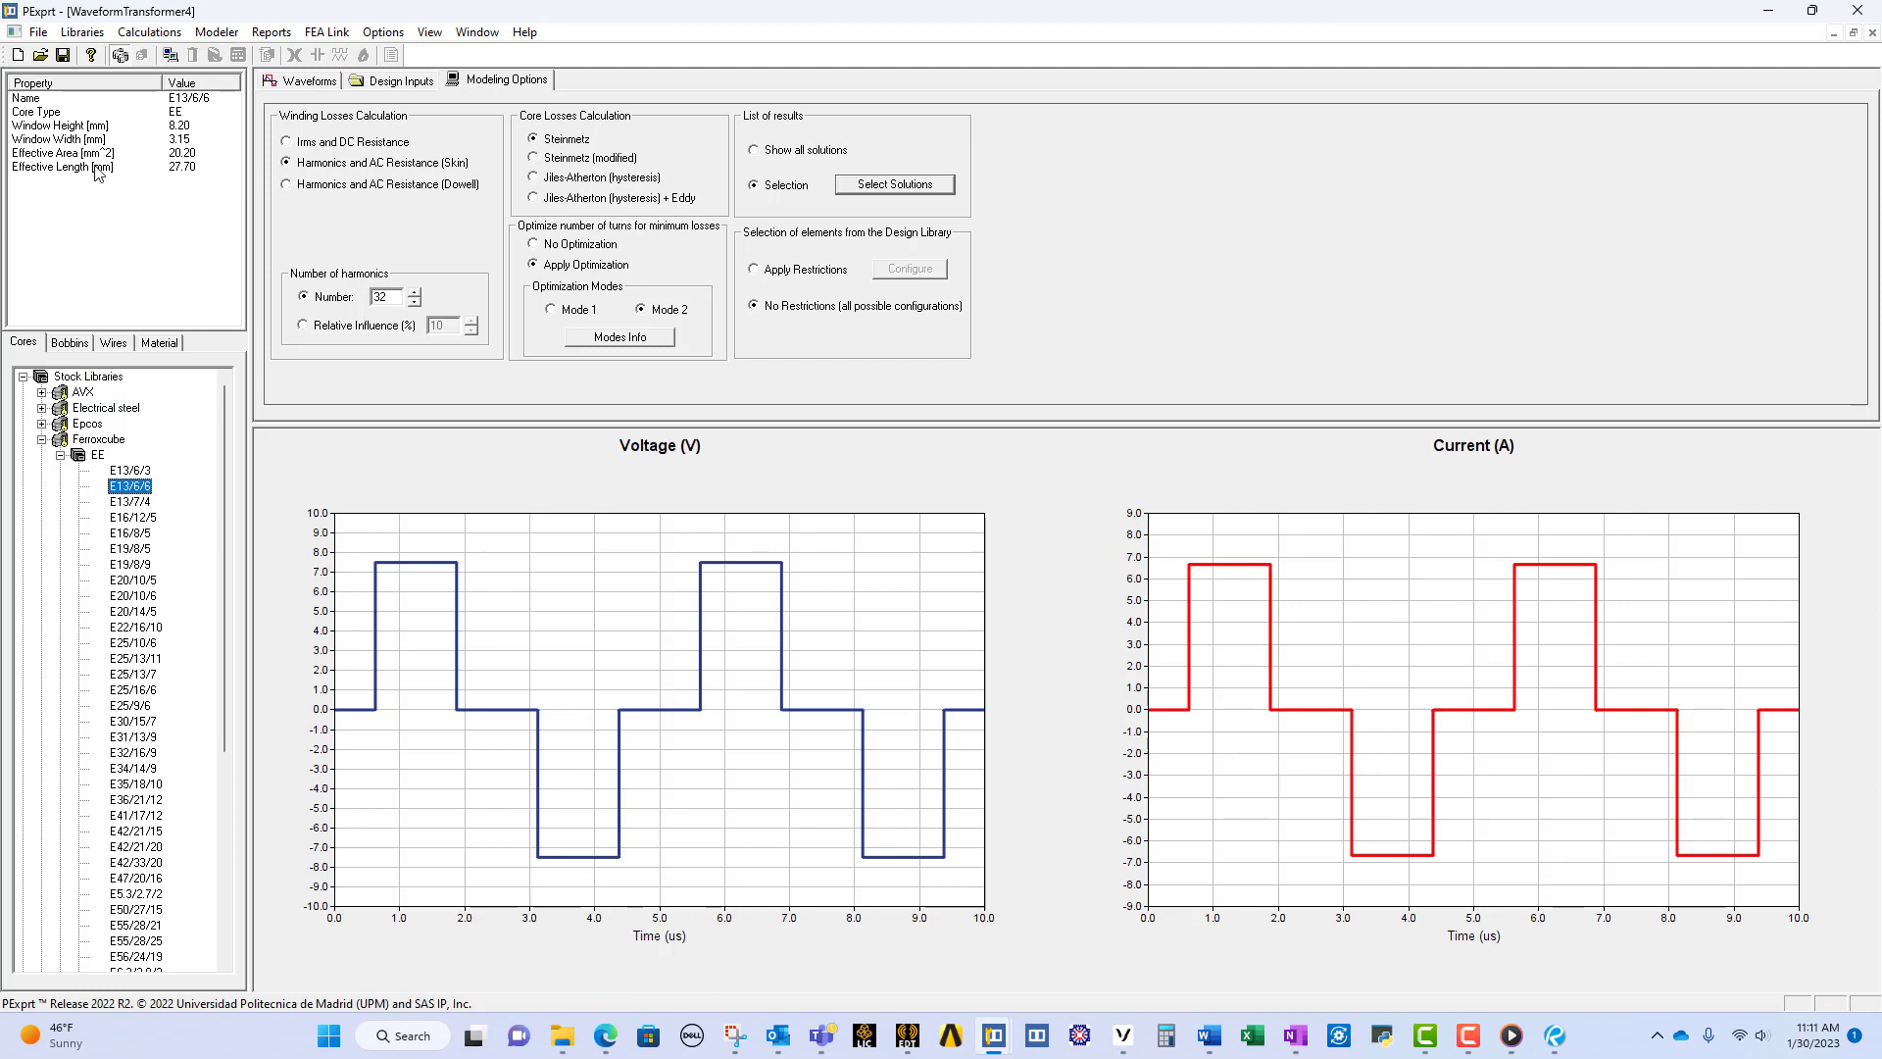
pyautogui.doubleClick(140, 488)
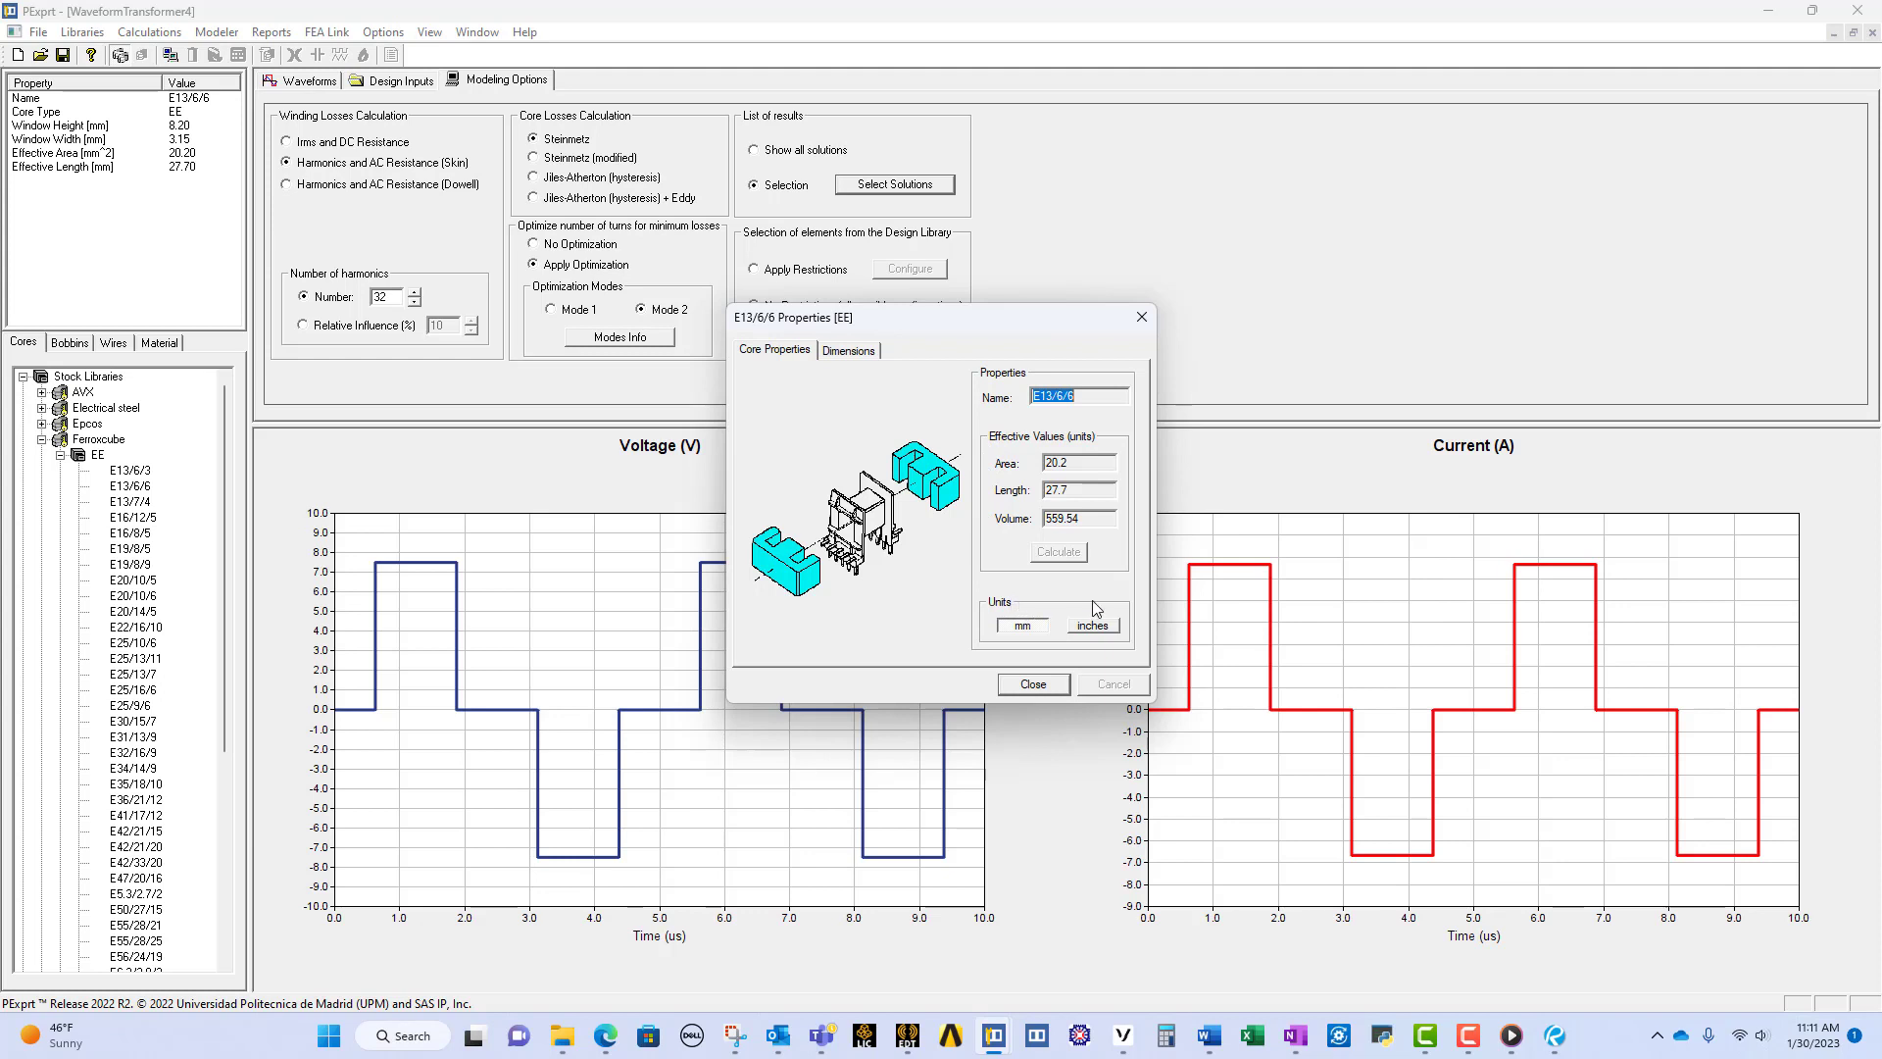
pyautogui.click(847, 353)
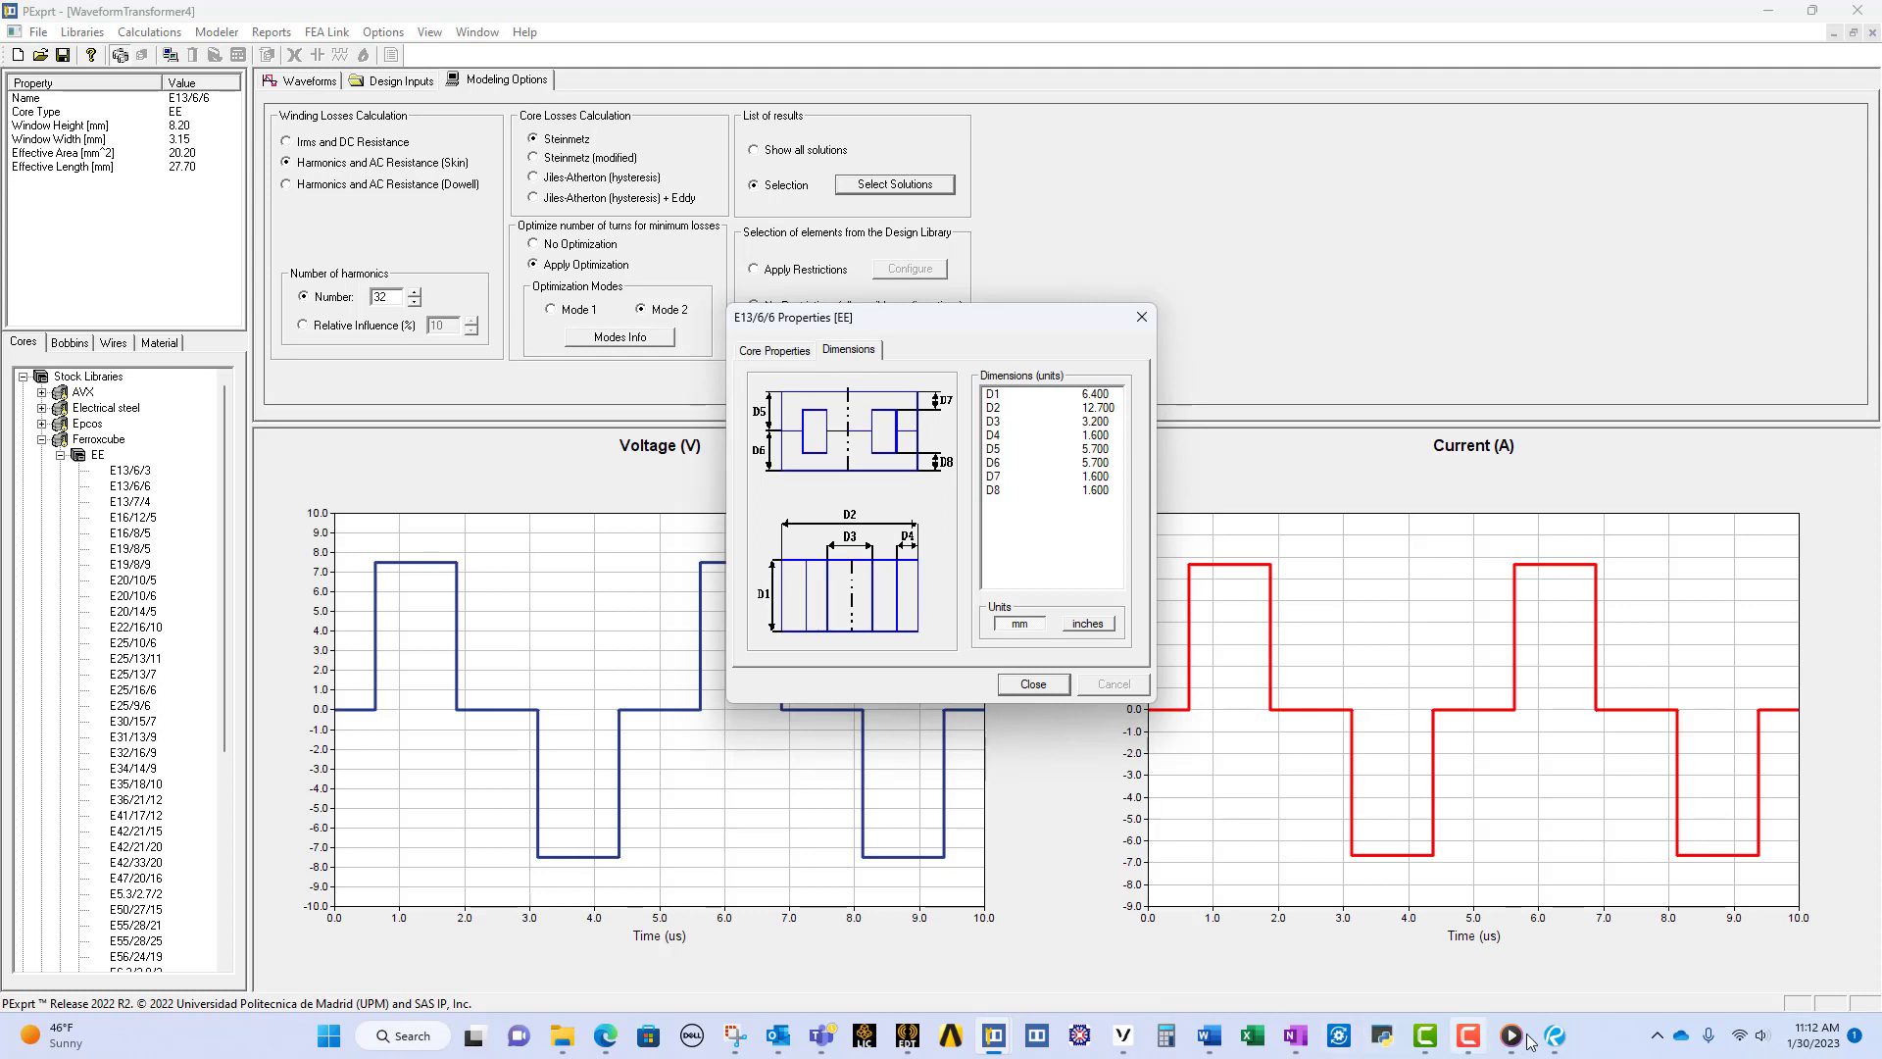
pyautogui.moveTo(1557, 1037)
pyautogui.click(1622, 983)
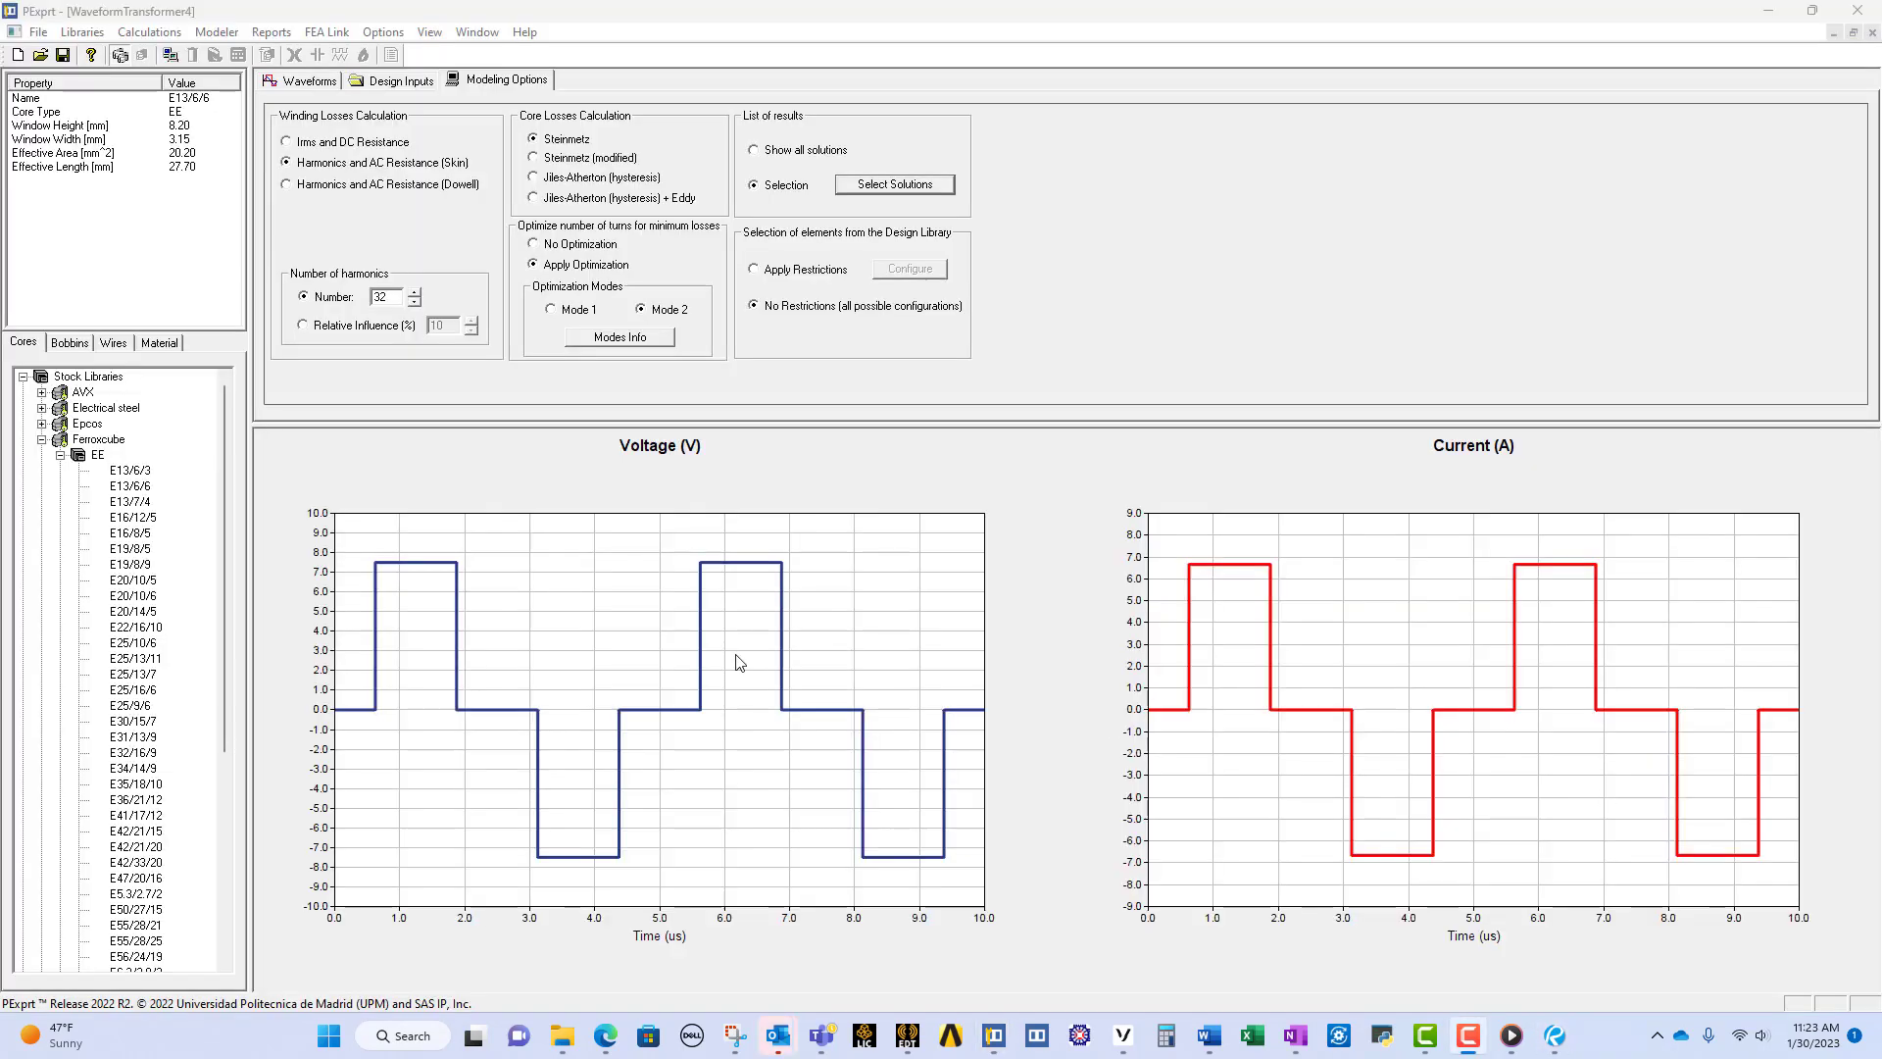
# Step: Inspect the properties of the E13/6/6 bobbin in the Ferroxcube EE stock library
pyautogui.click(83, 345)
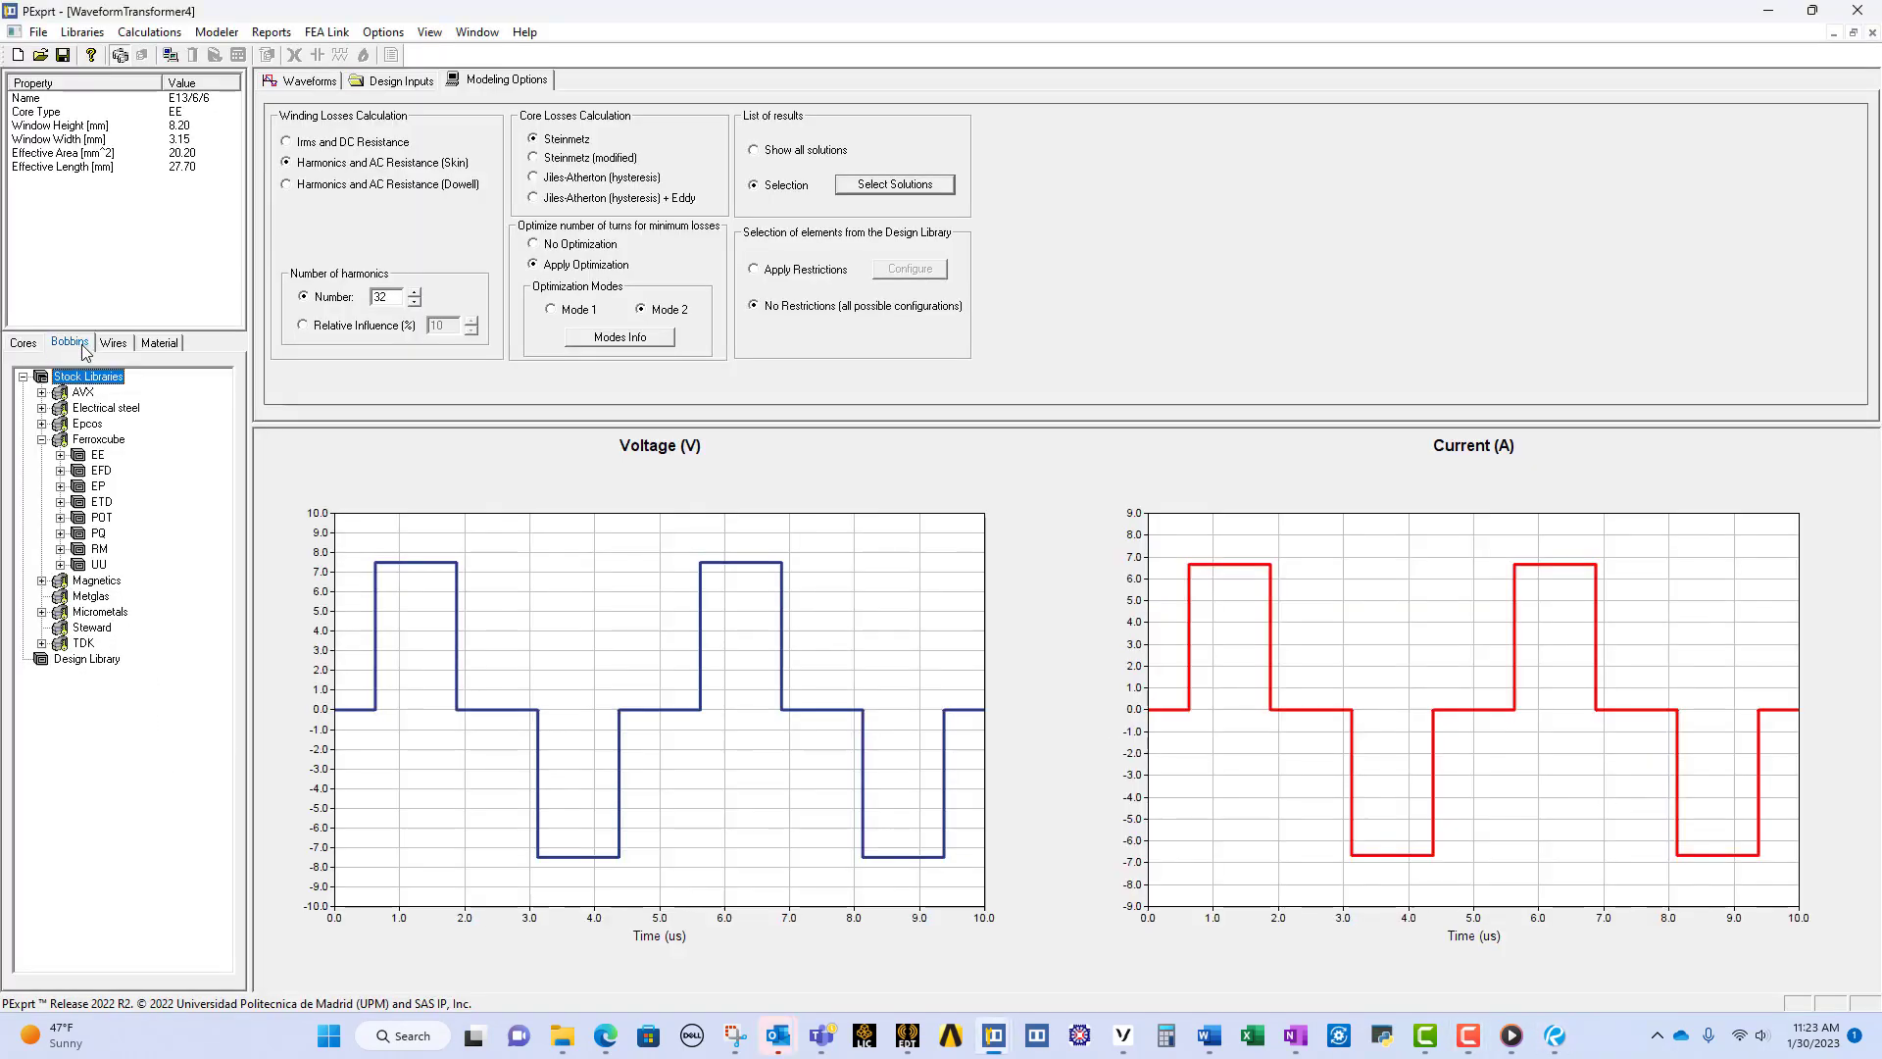
pyautogui.click(60, 455)
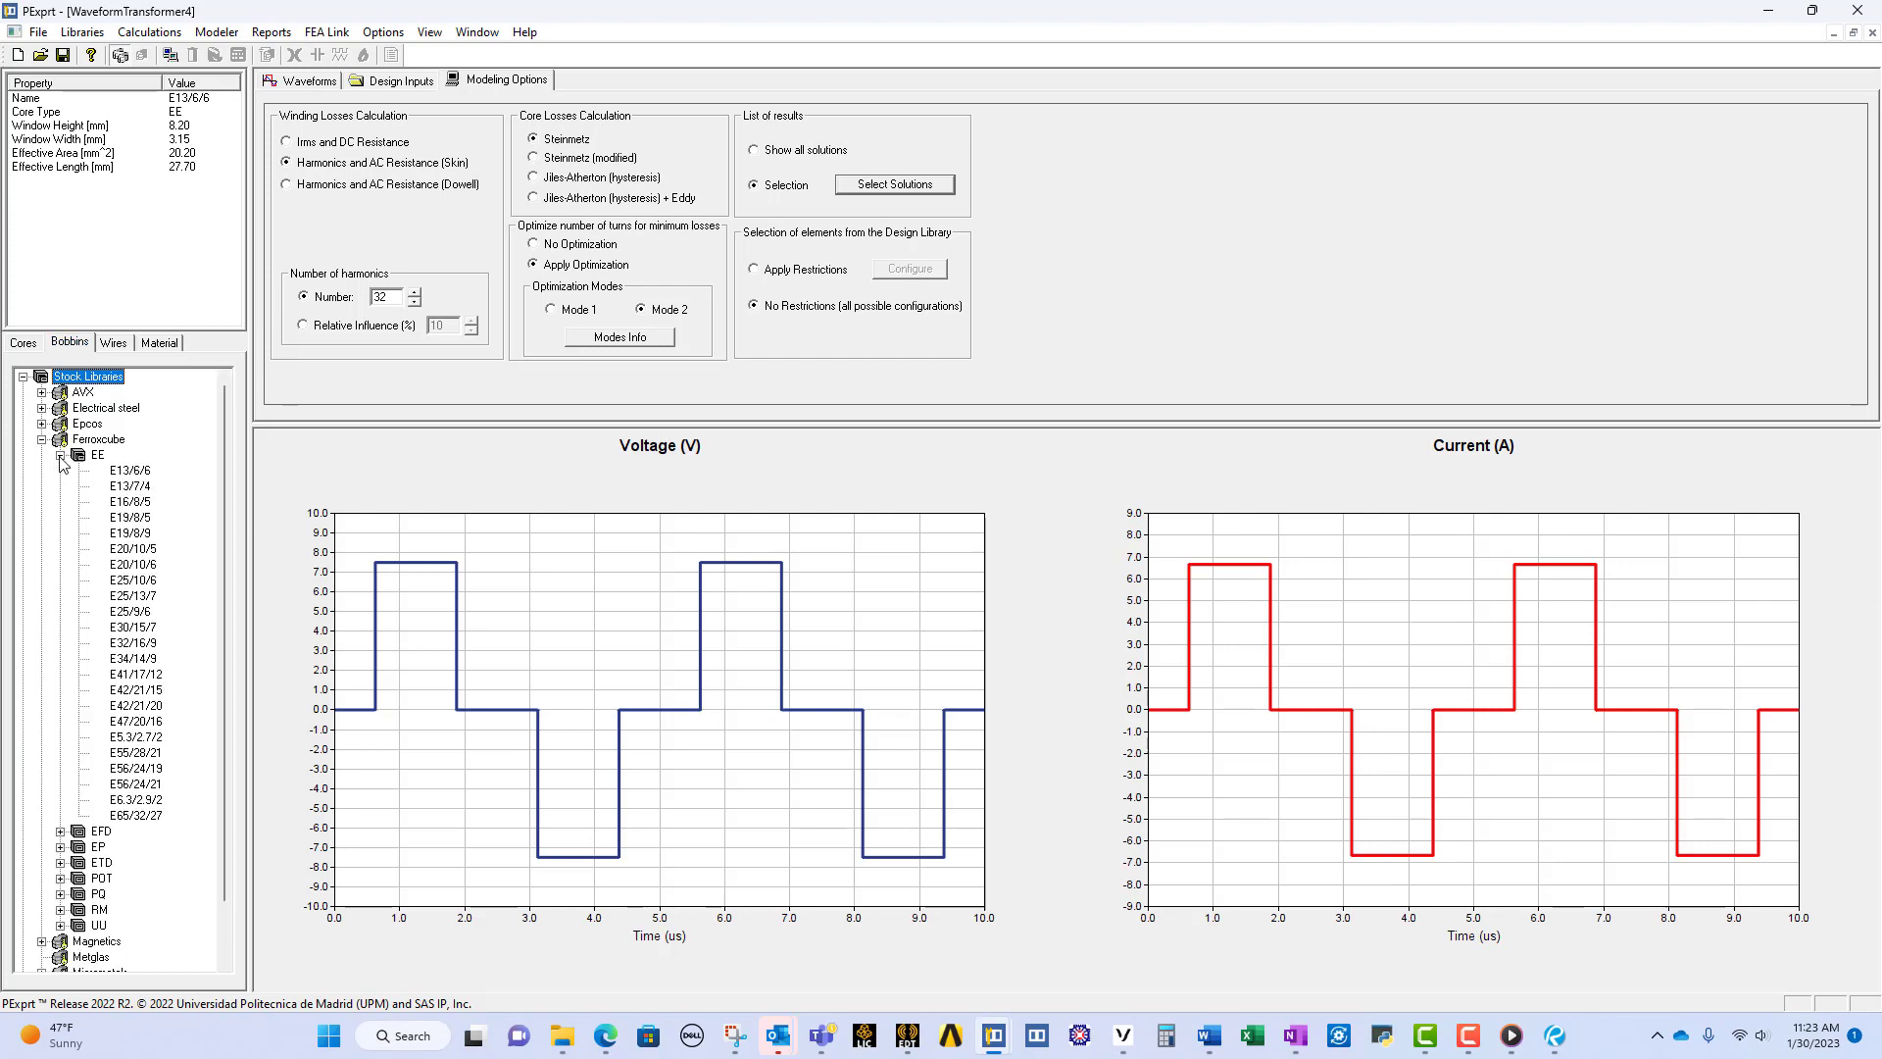
pyautogui.doubleClick(132, 471)
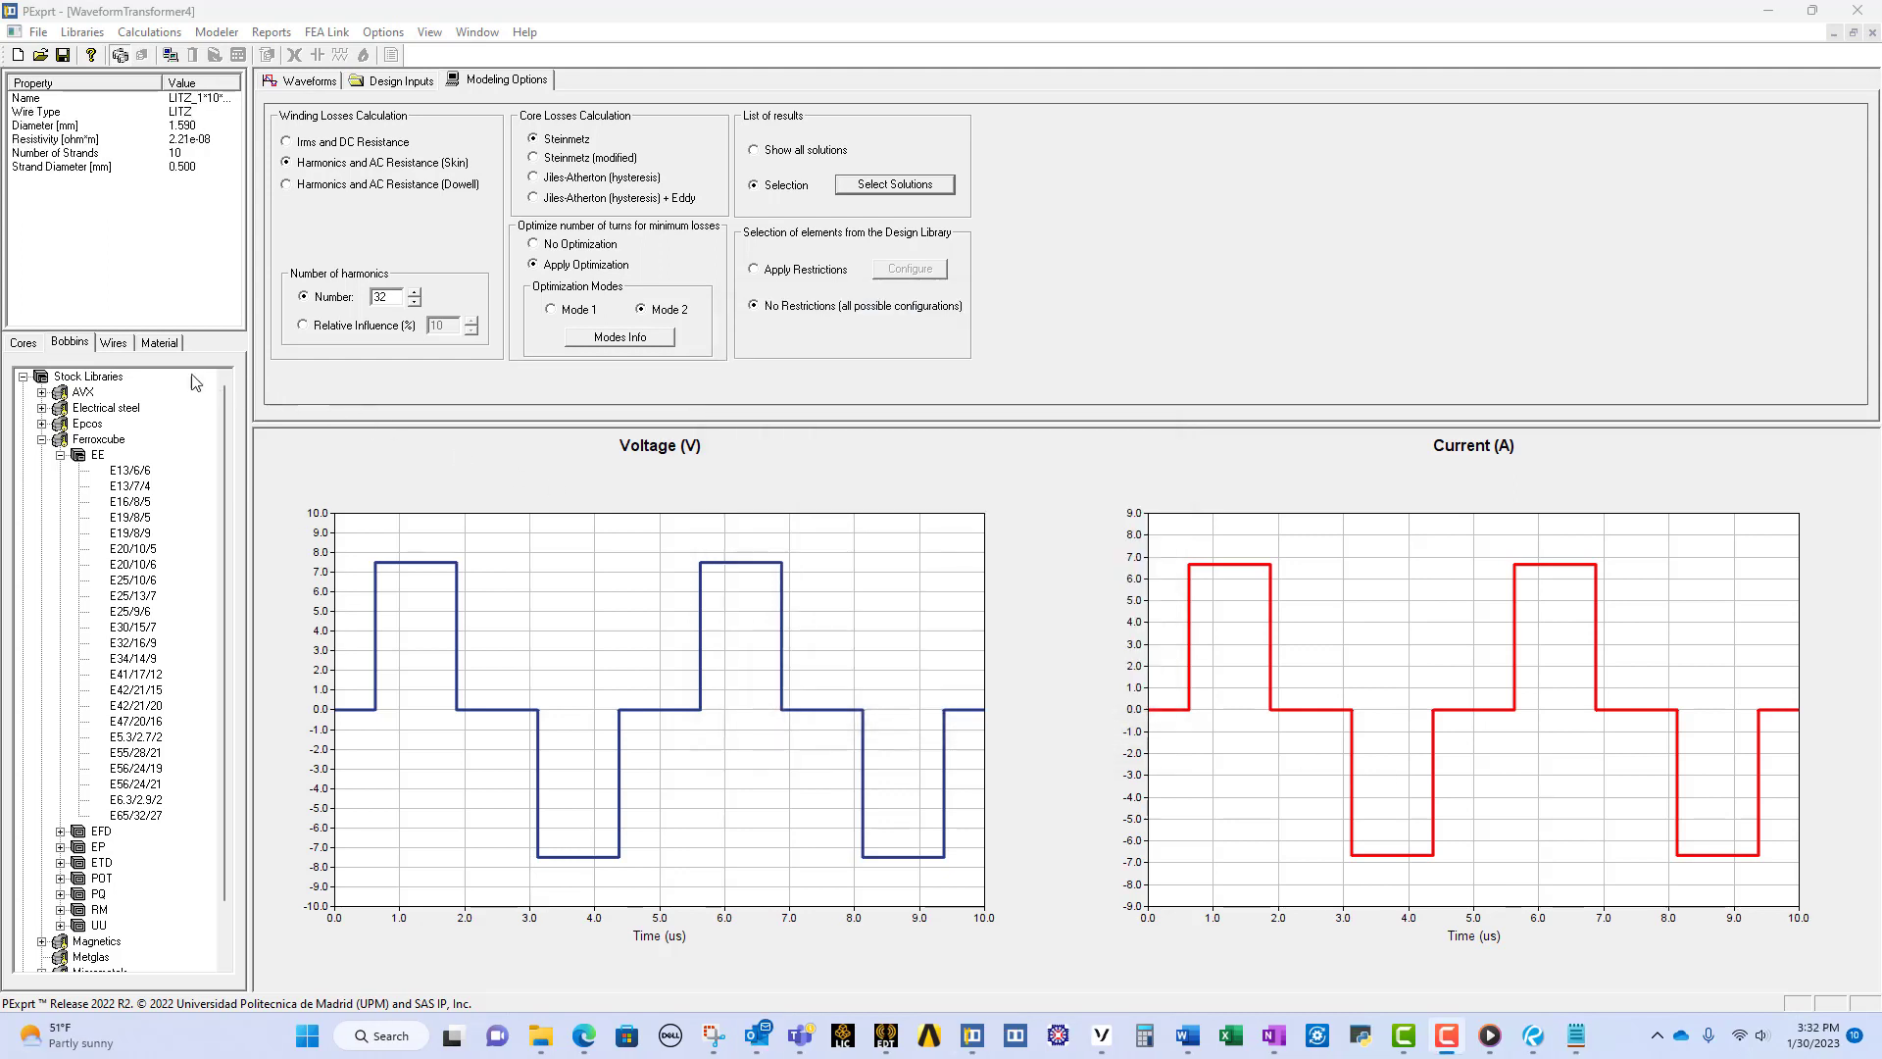
# Step: Inspect the properties of the LITZ_1*10*0.5 wire in the Ferroxcube LITZ stock library
pyautogui.click(113, 342)
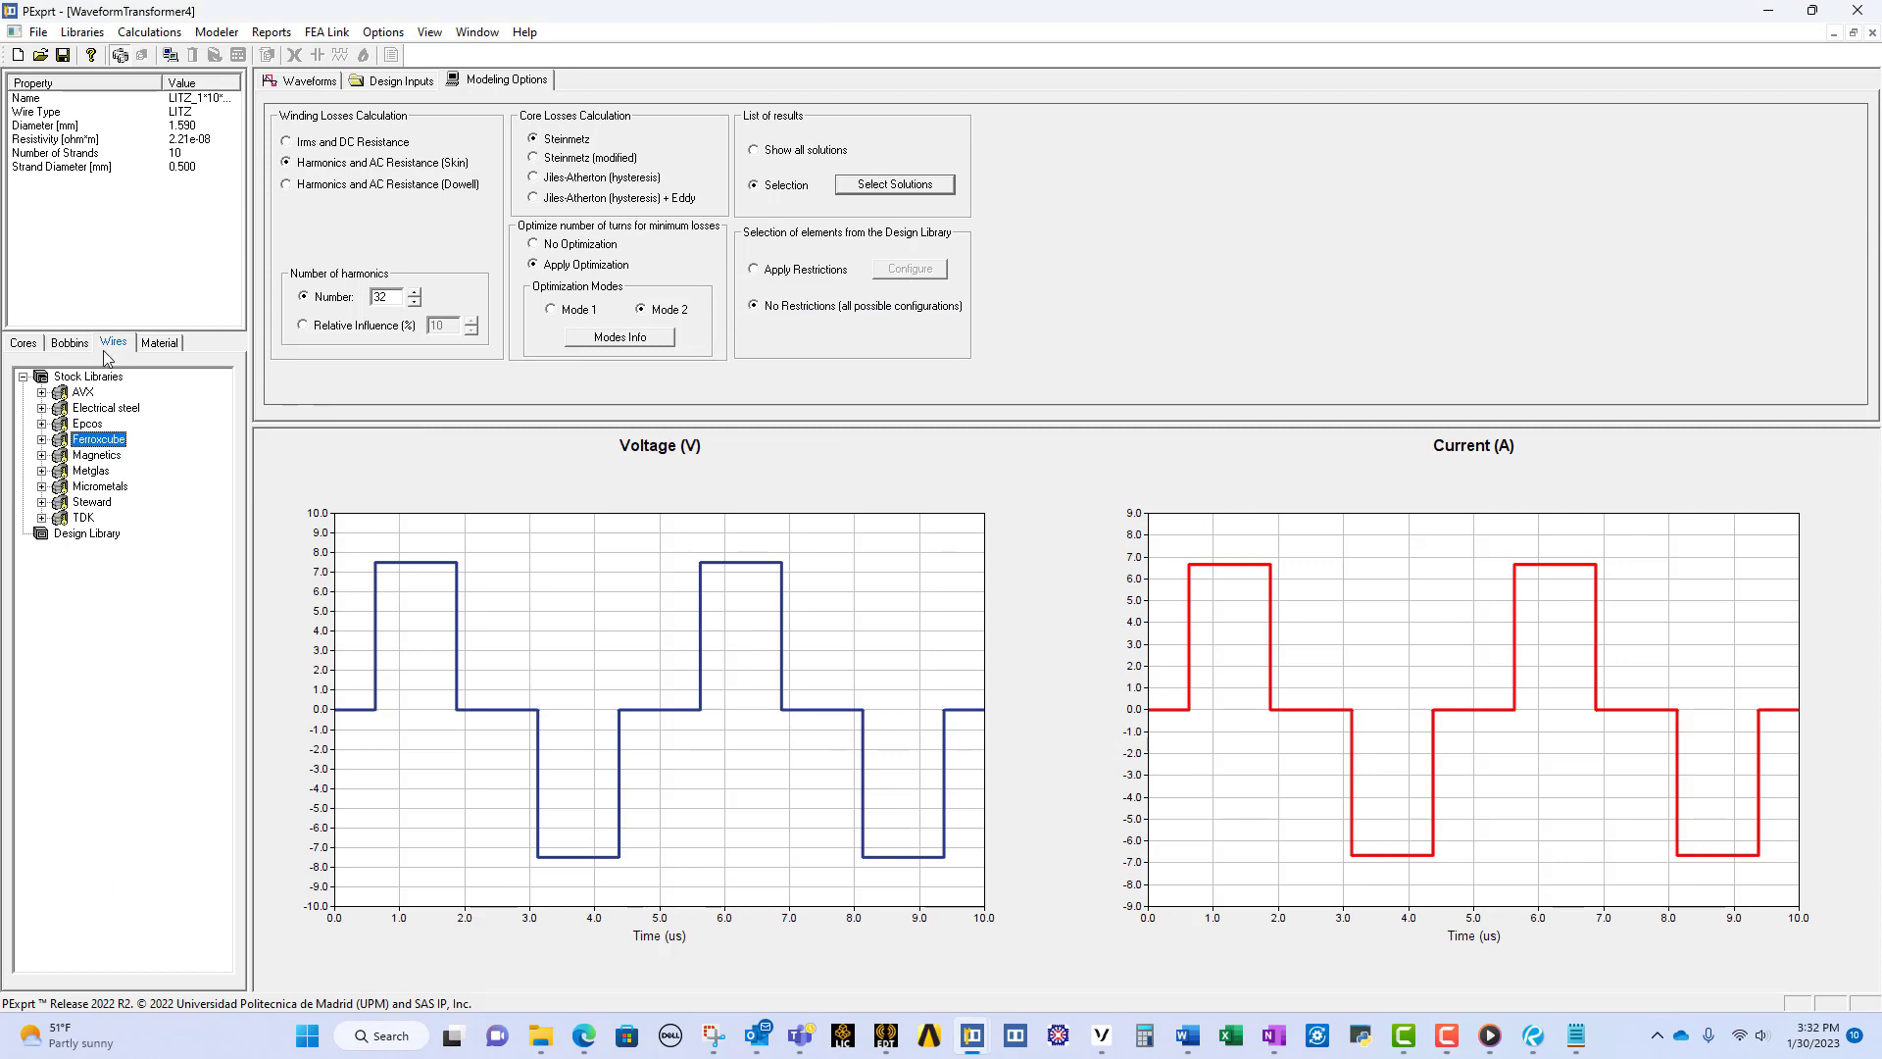
pyautogui.click(42, 440)
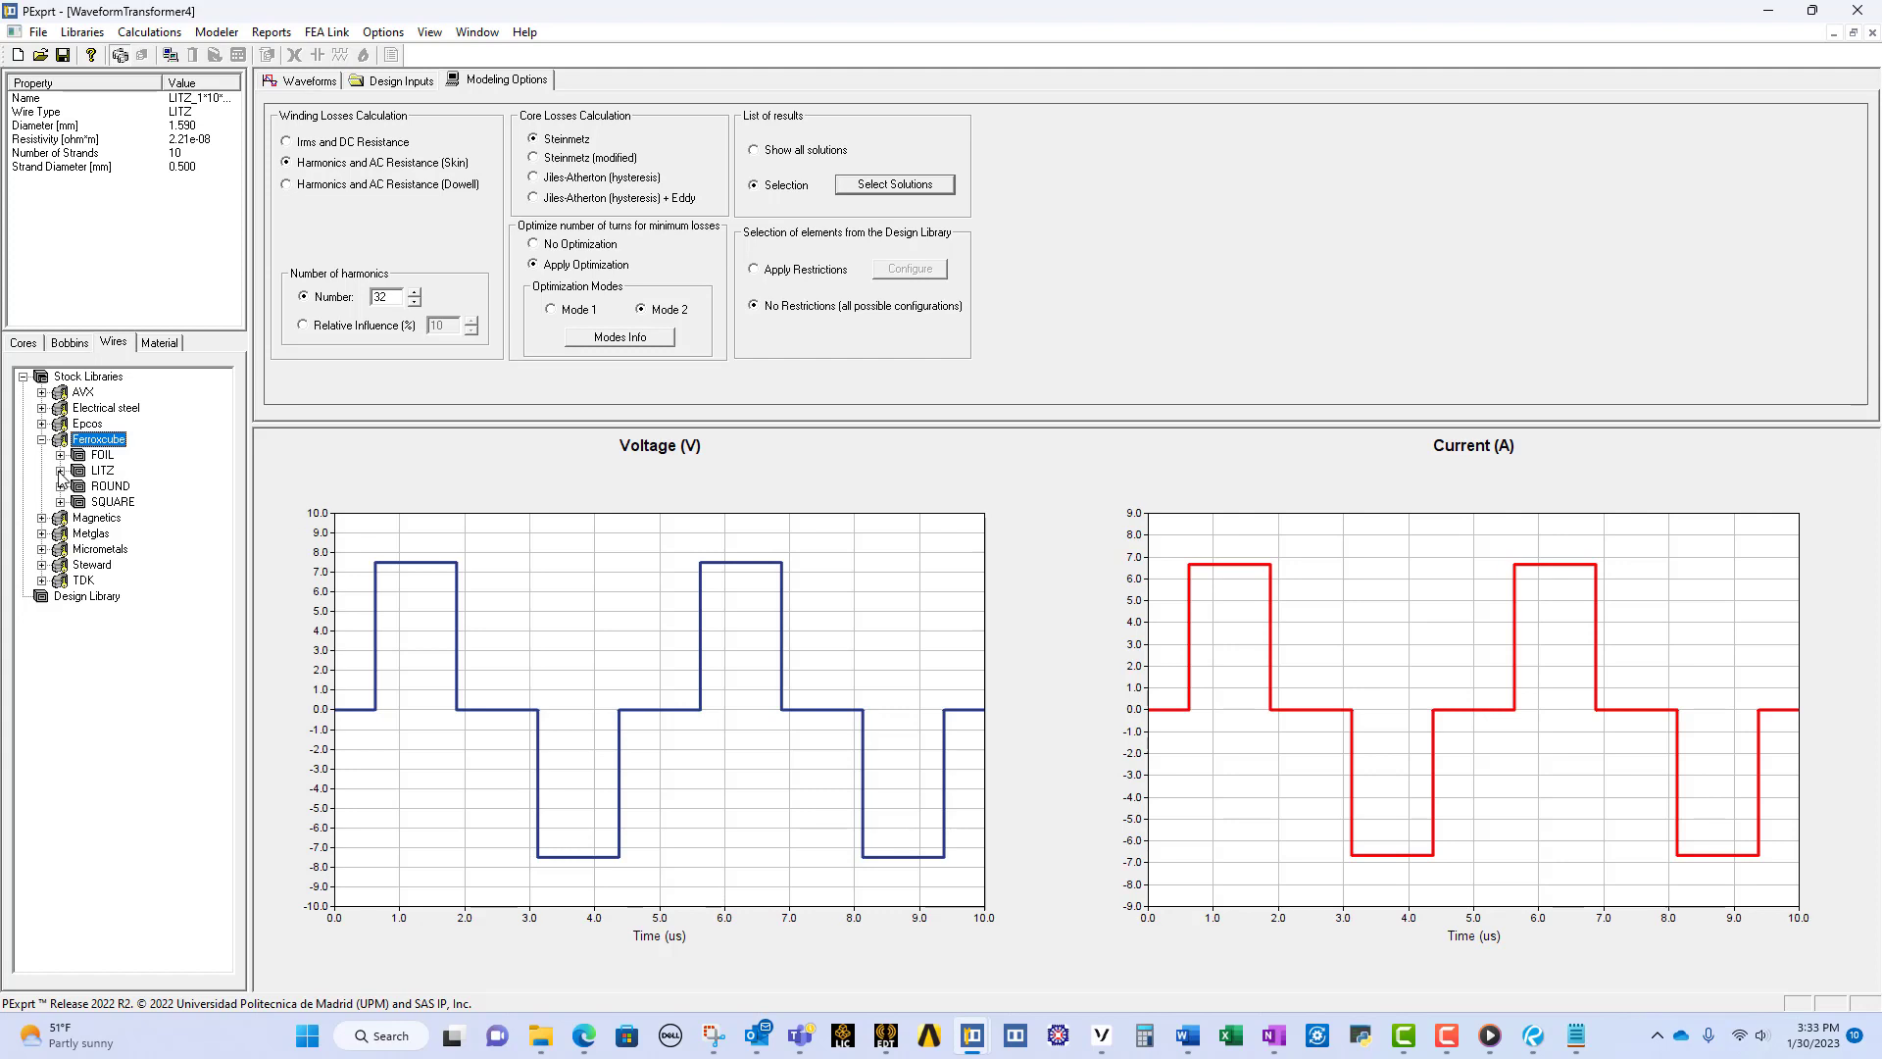
pyautogui.click(60, 471)
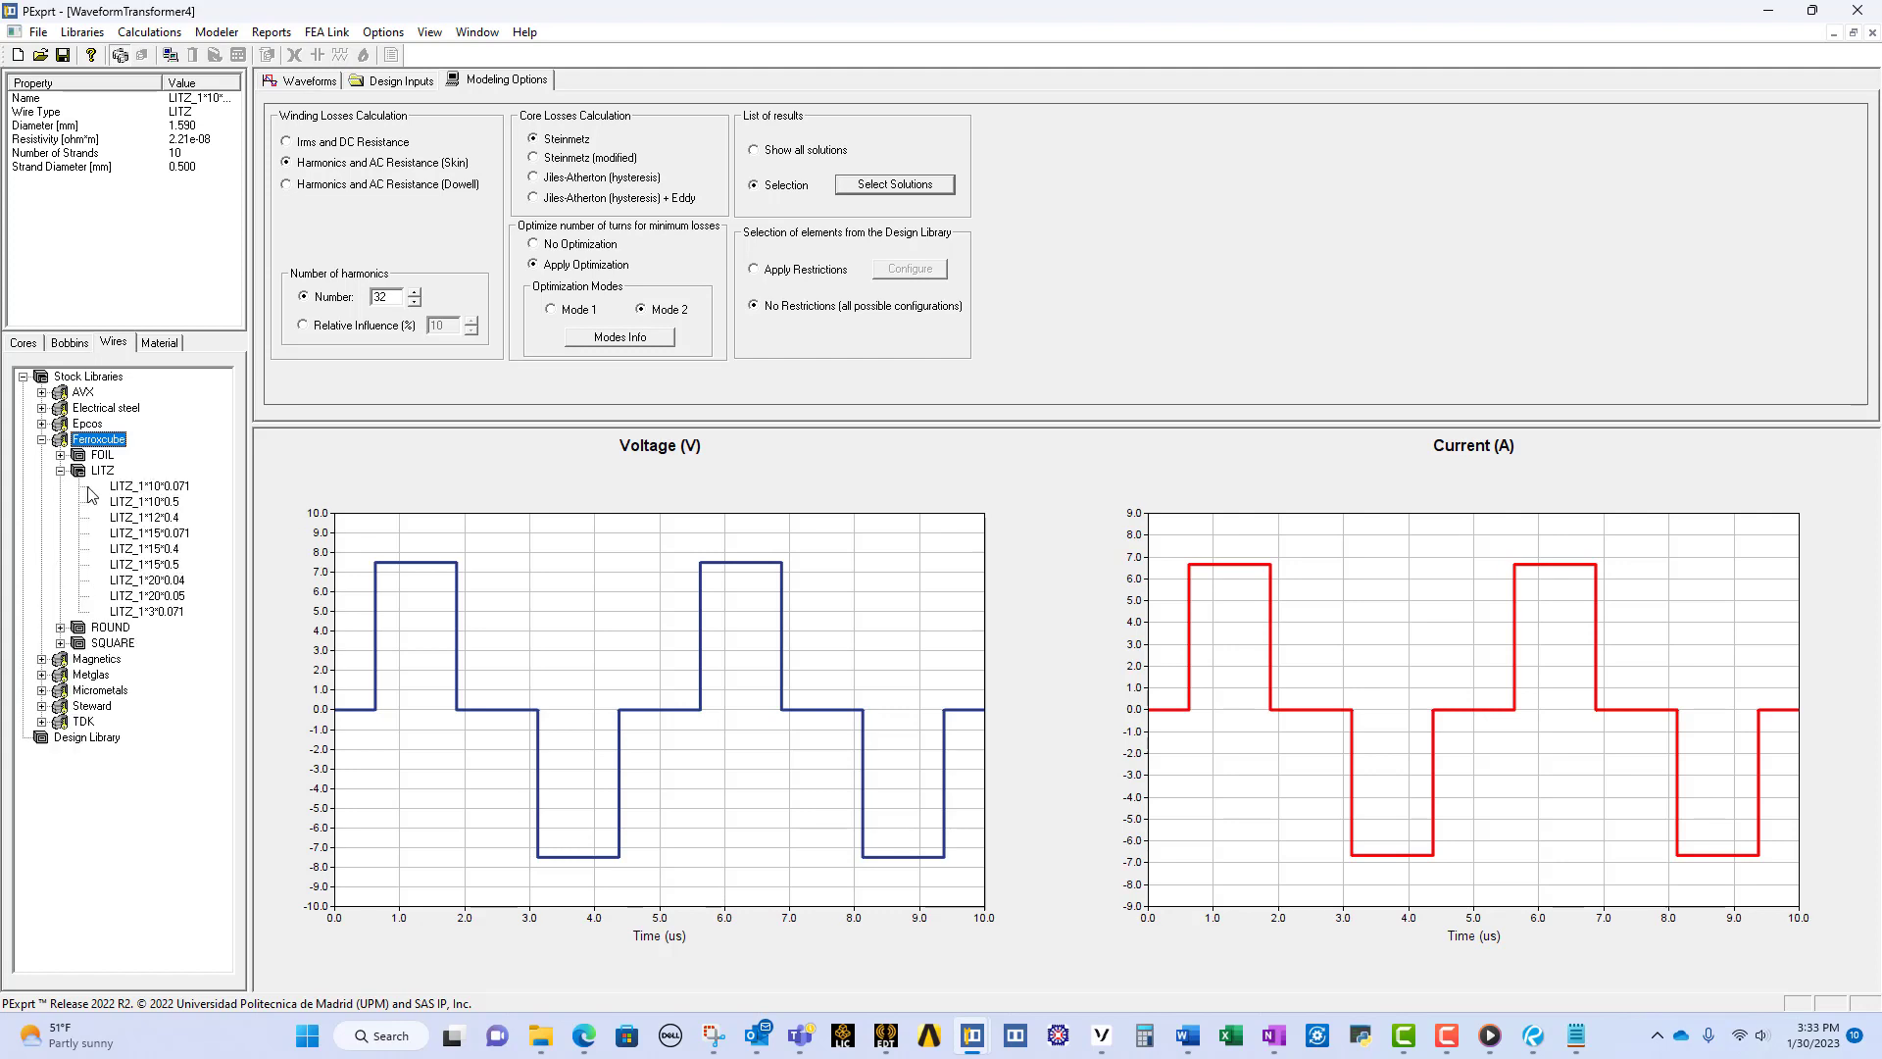
pyautogui.click(136, 504)
pyautogui.doubleClick(136, 503)
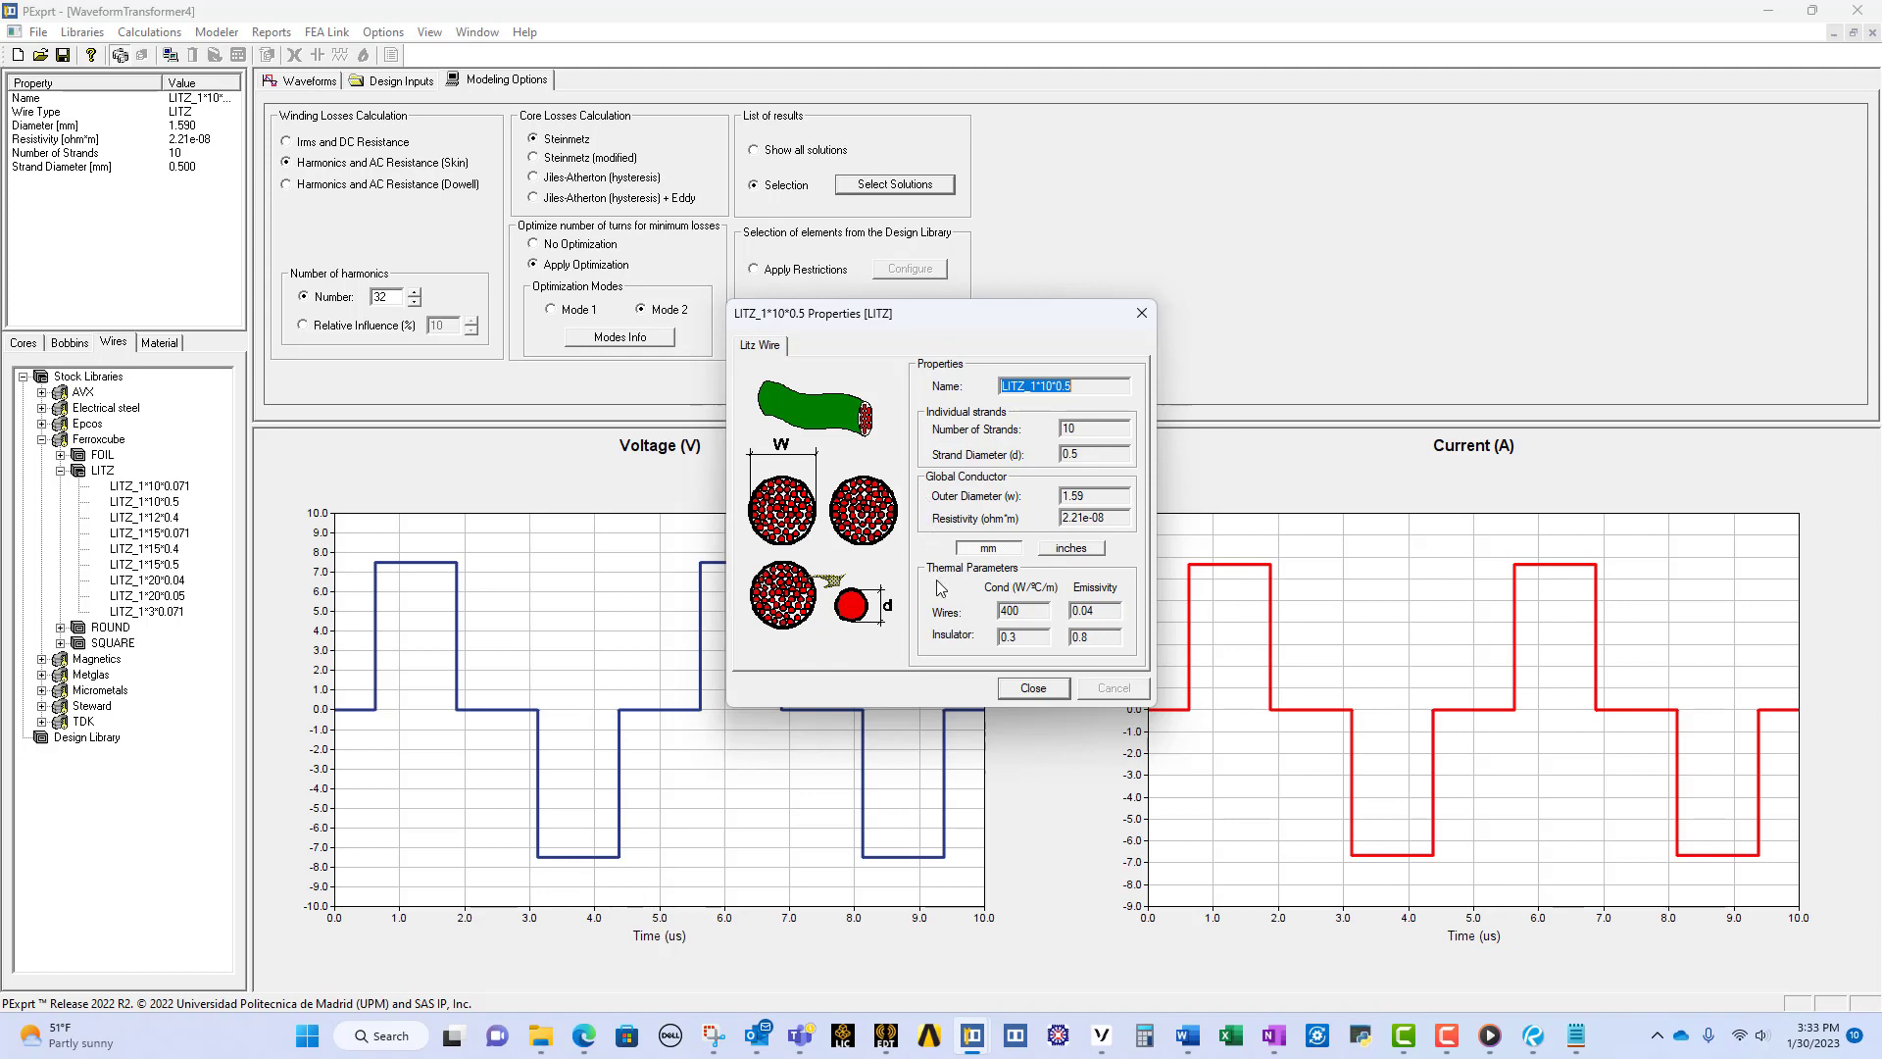
pyautogui.click(1034, 688)
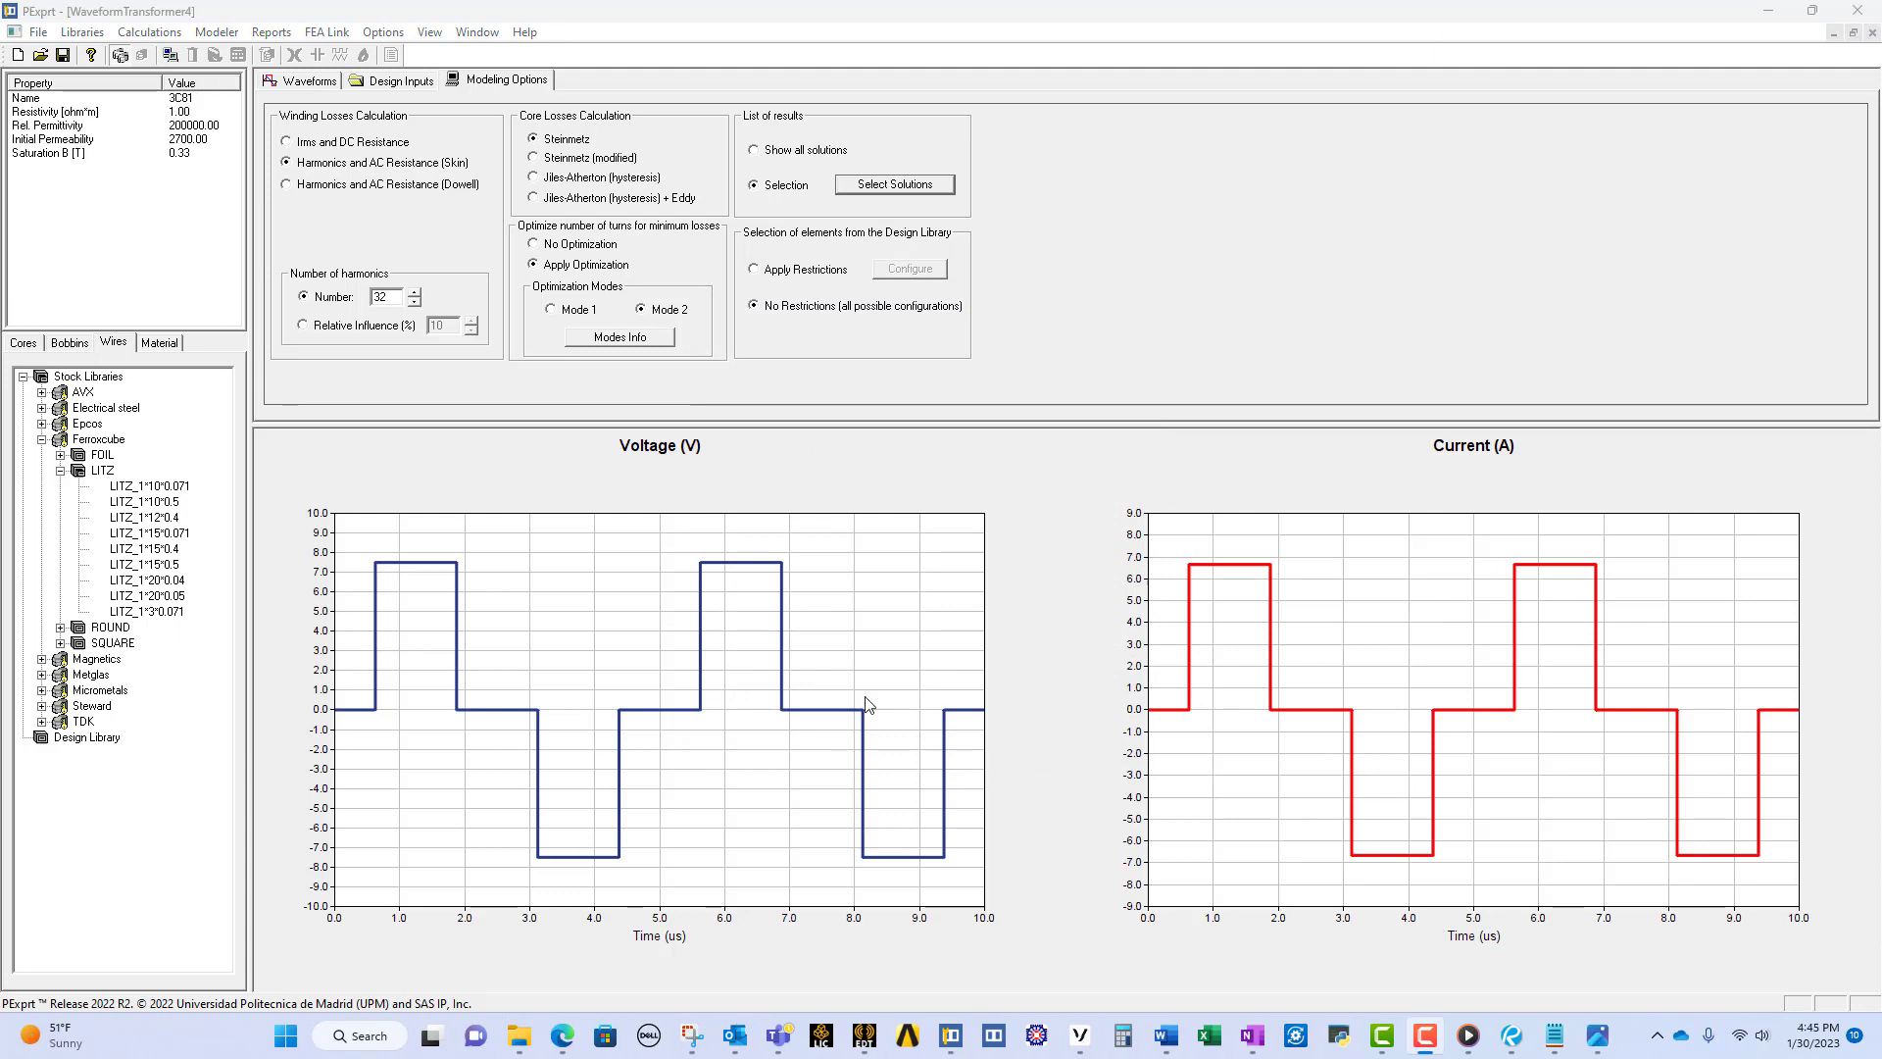
# Step: Inspect the electrical properties, additional parameters and permeability graph of the 3C81 material in the Ferroxcube FERRITE stock library
pyautogui.click(160, 345)
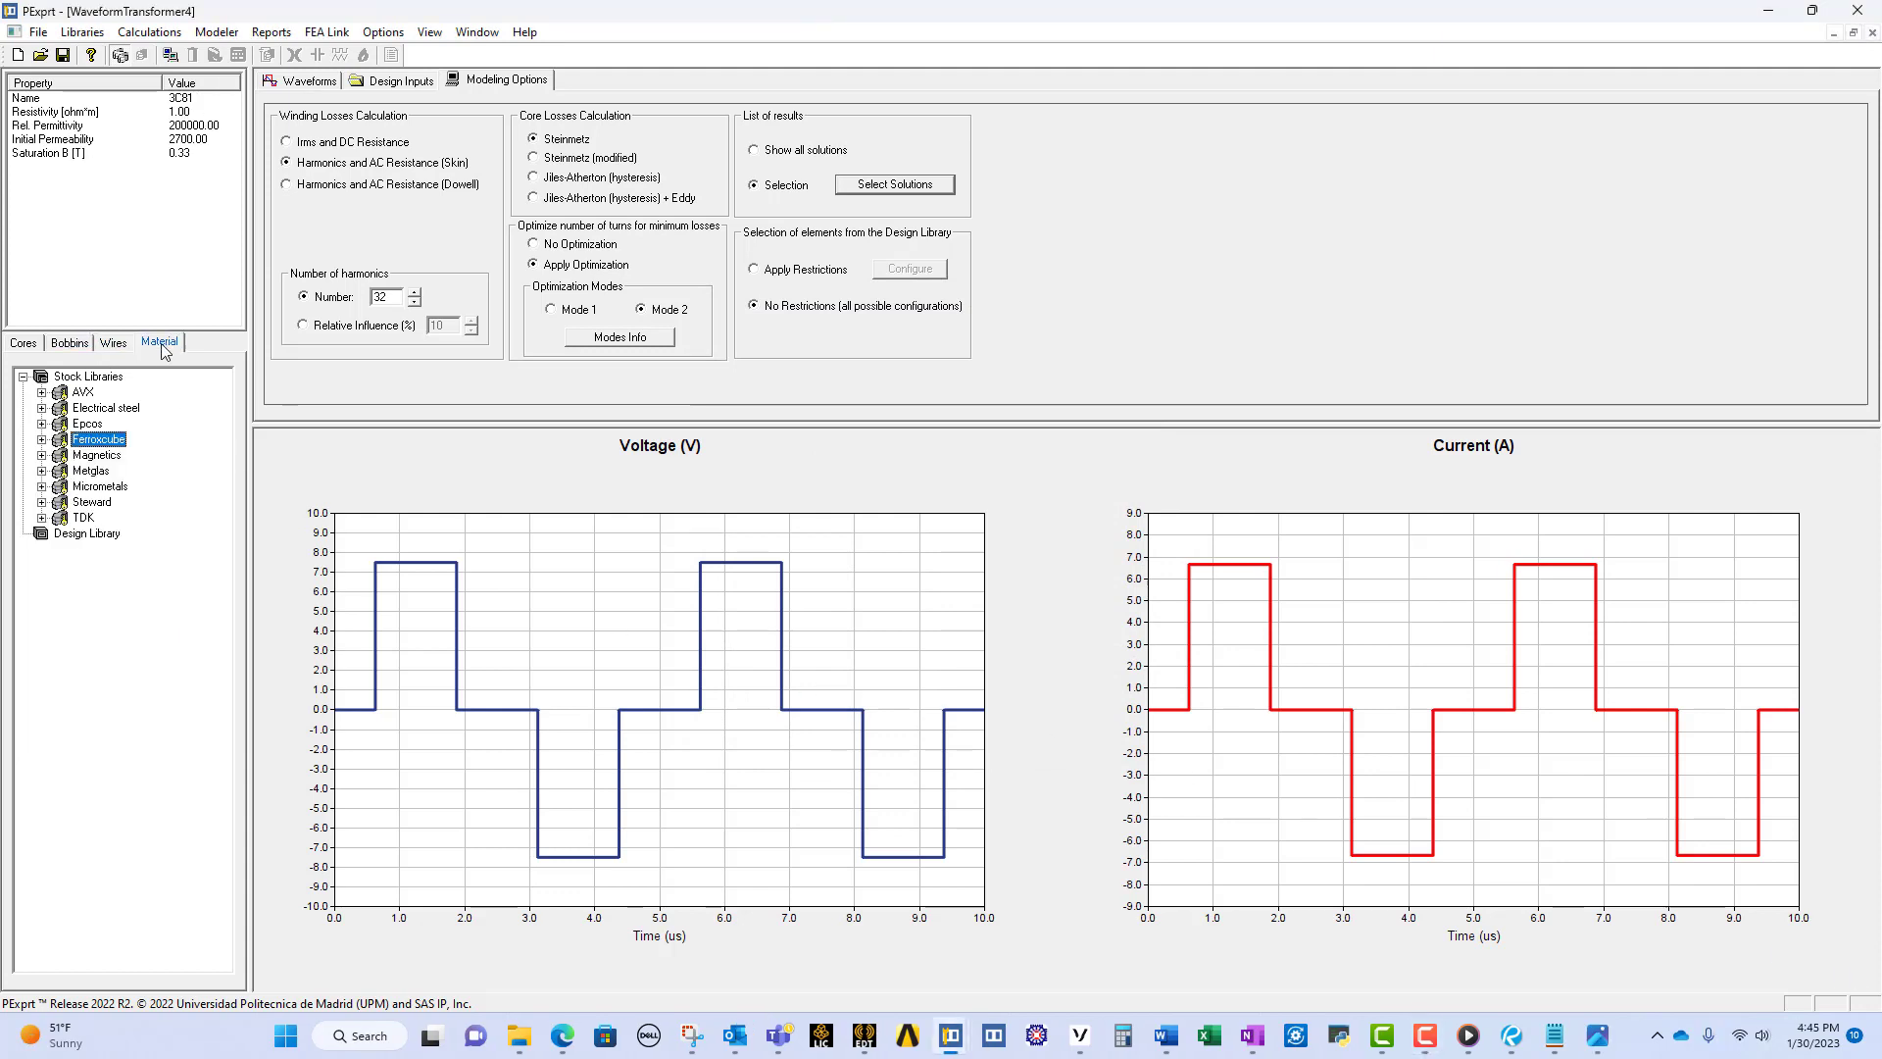
pyautogui.click(42, 440)
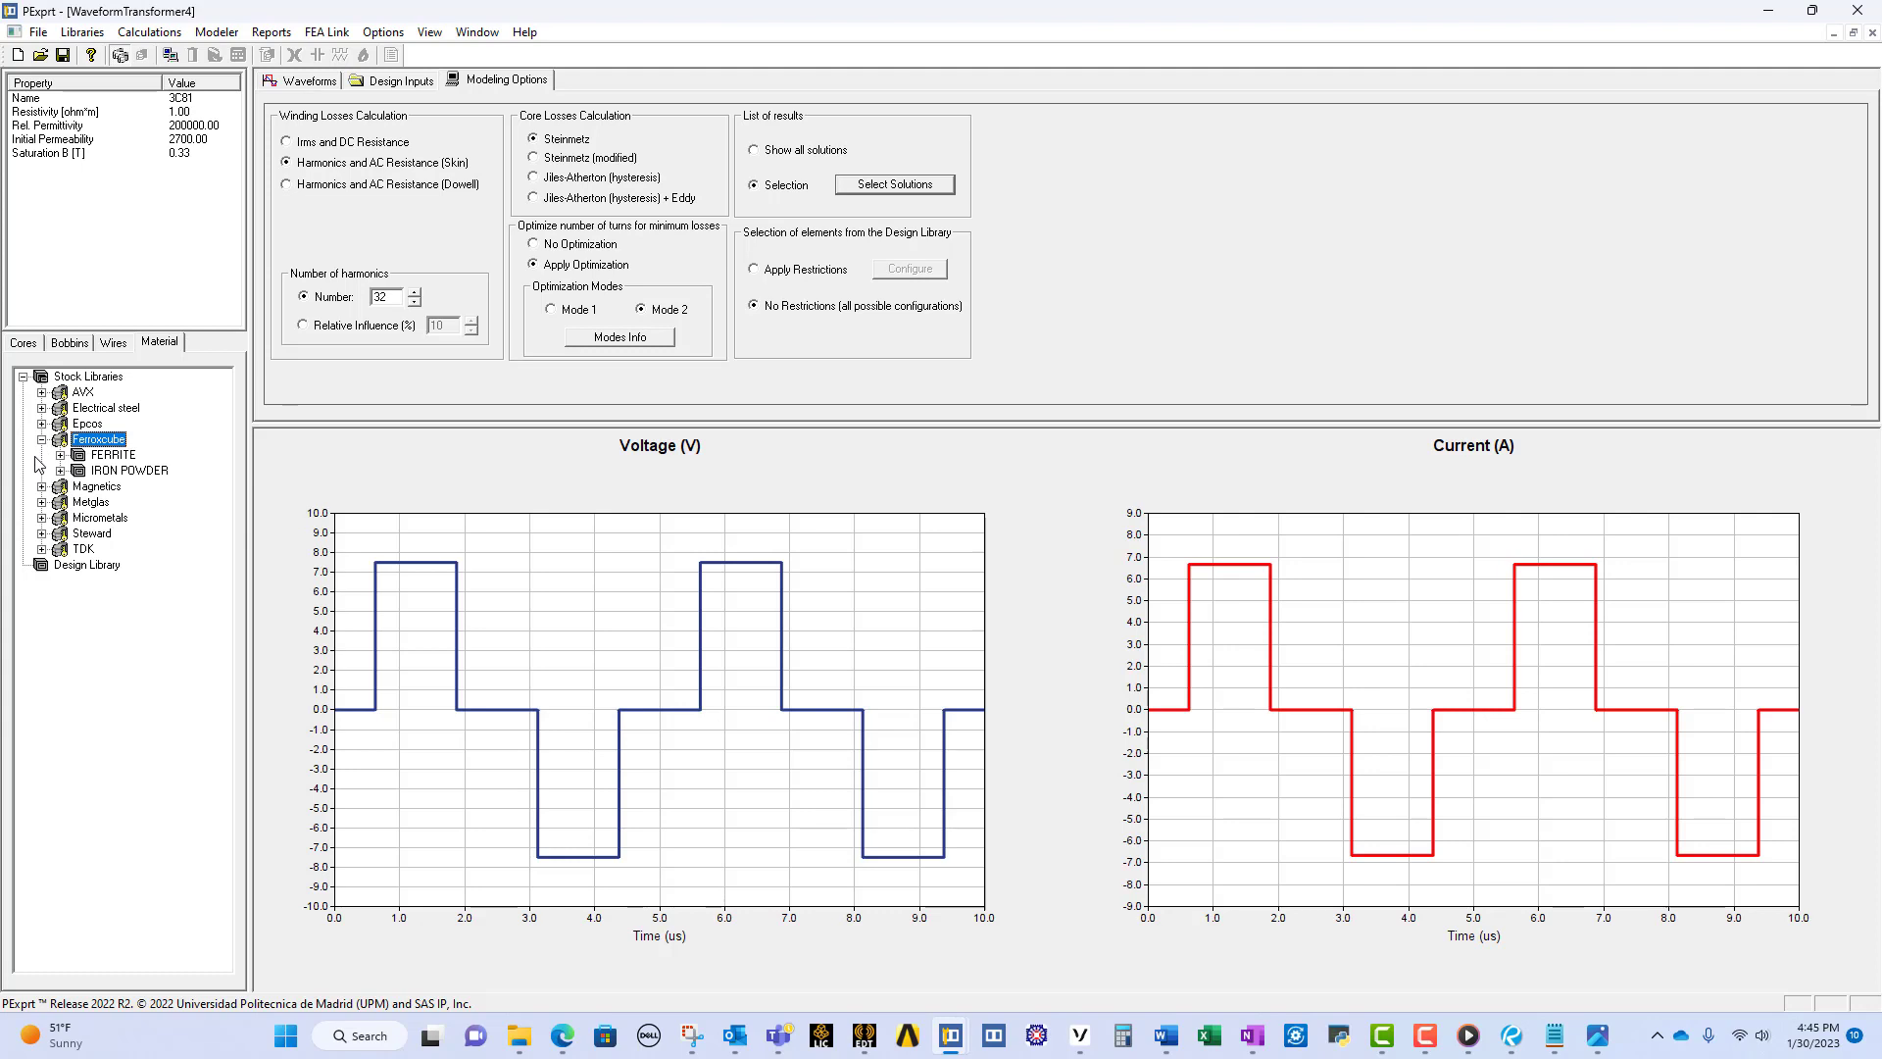
pyautogui.click(60, 456)
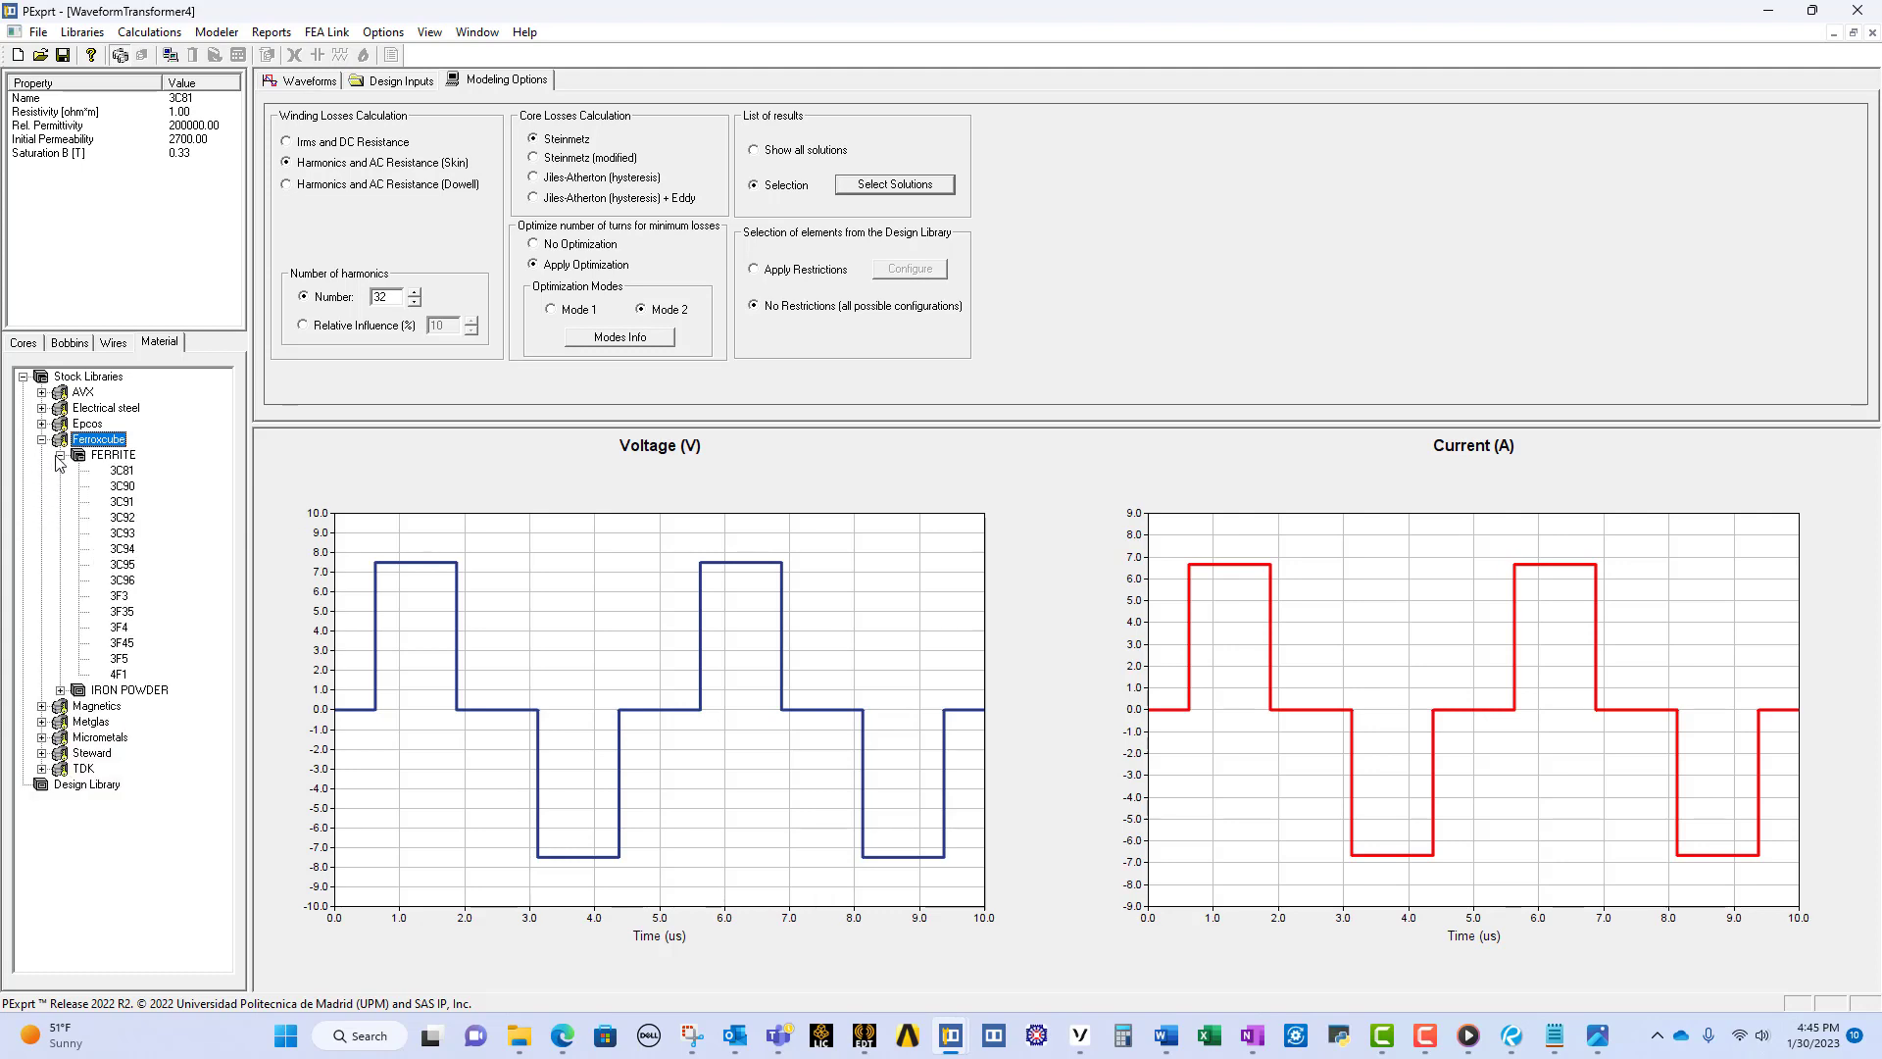
pyautogui.doubleClick(122, 473)
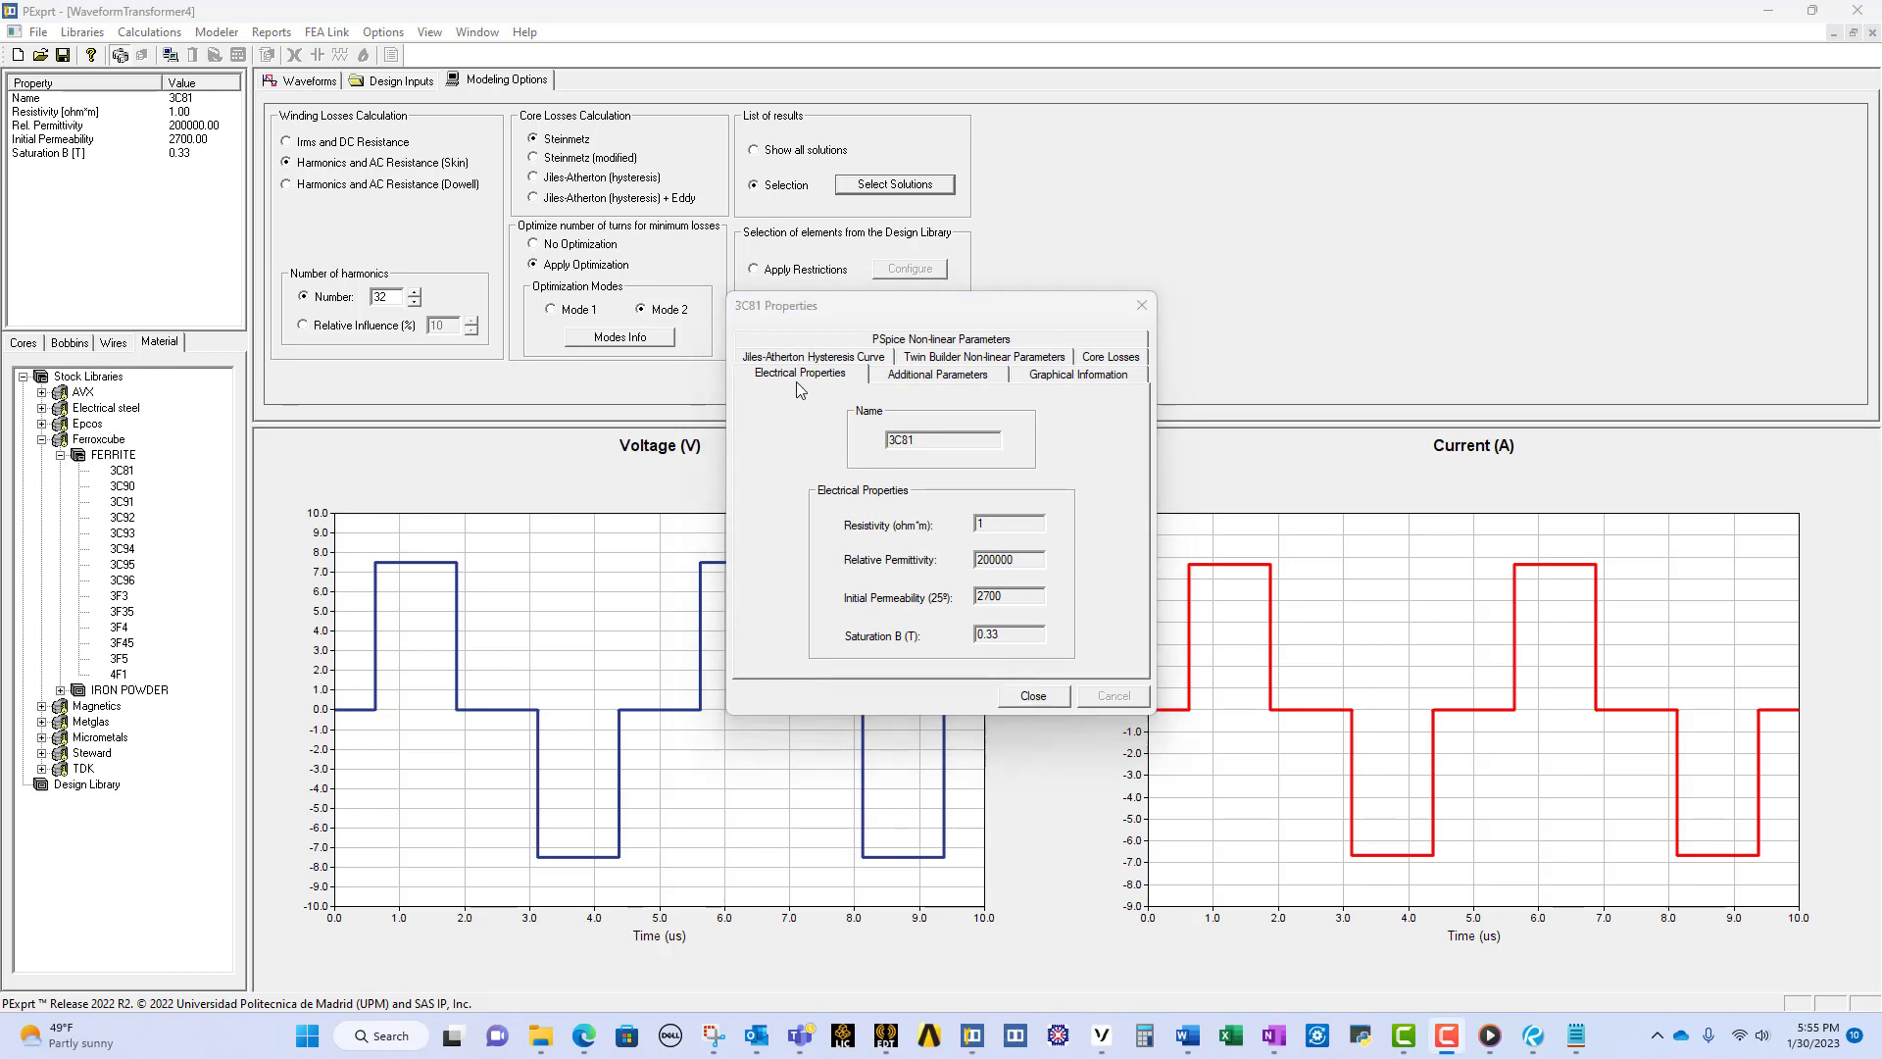
pyautogui.click(961, 381)
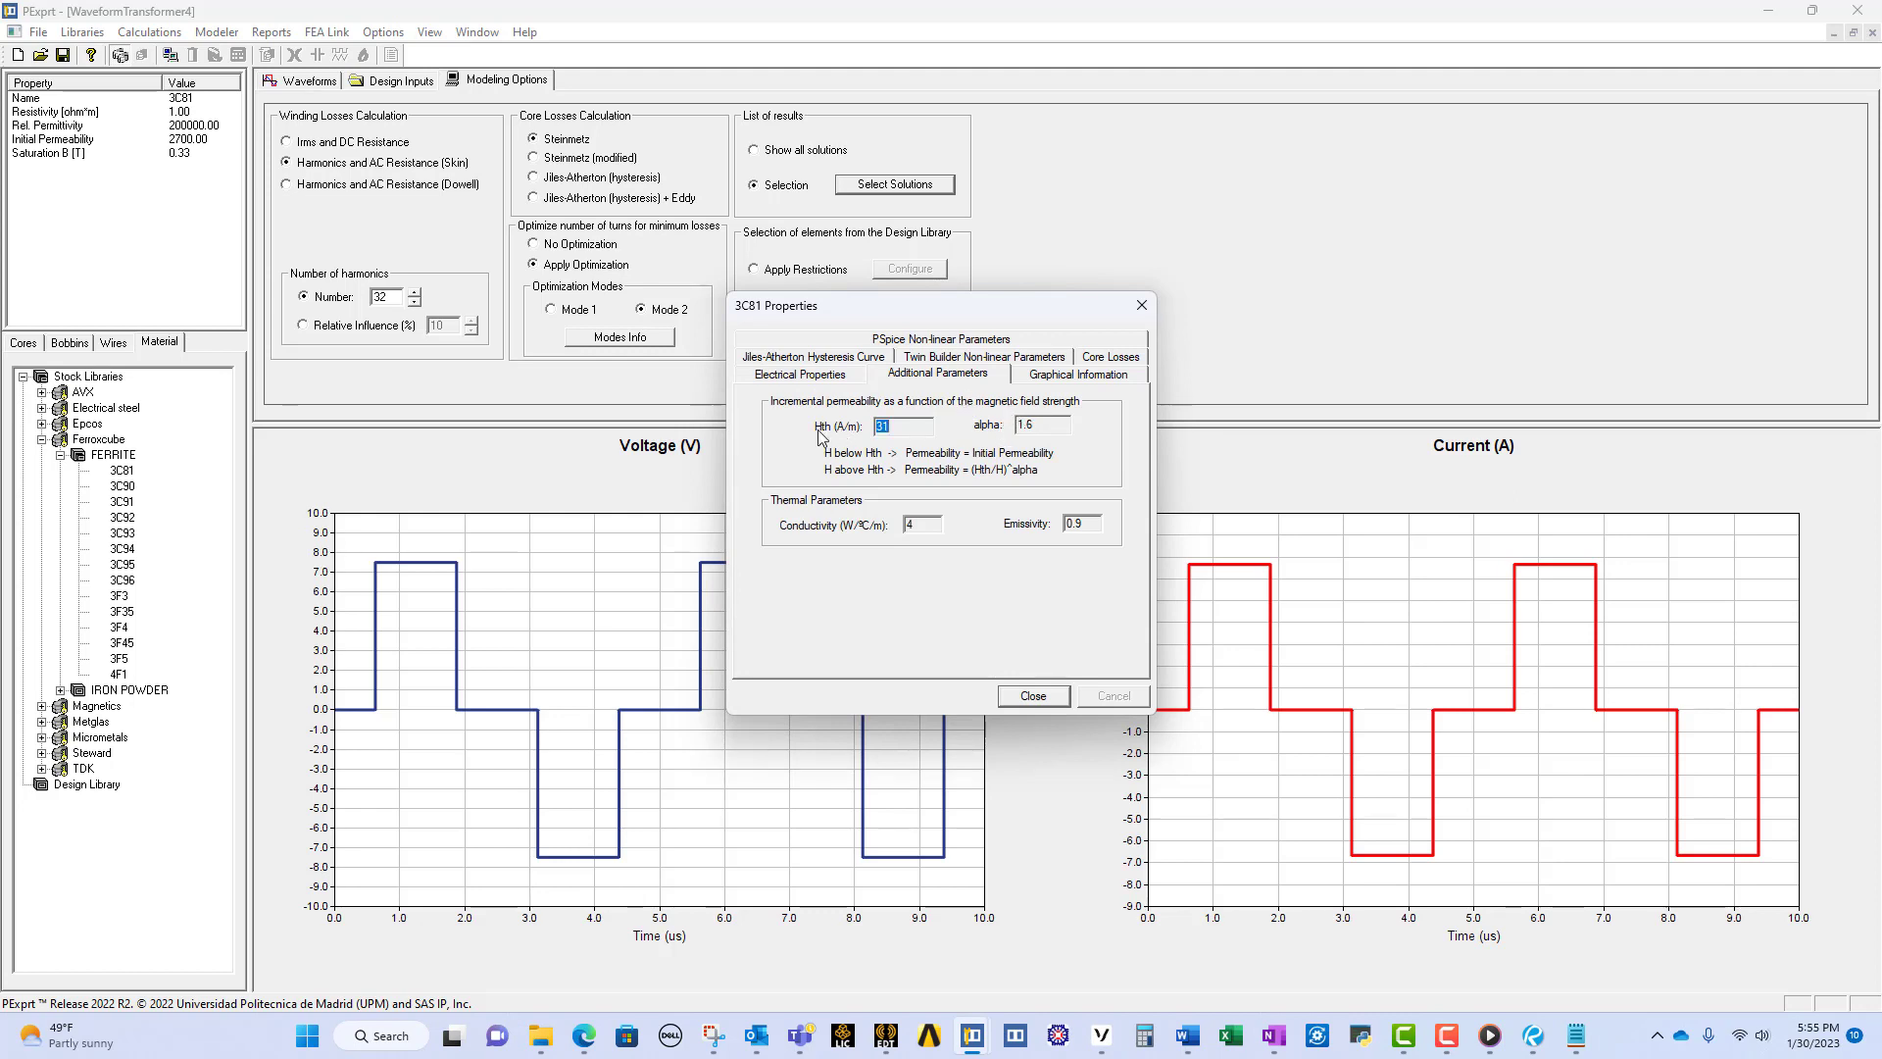
pyautogui.click(1049, 382)
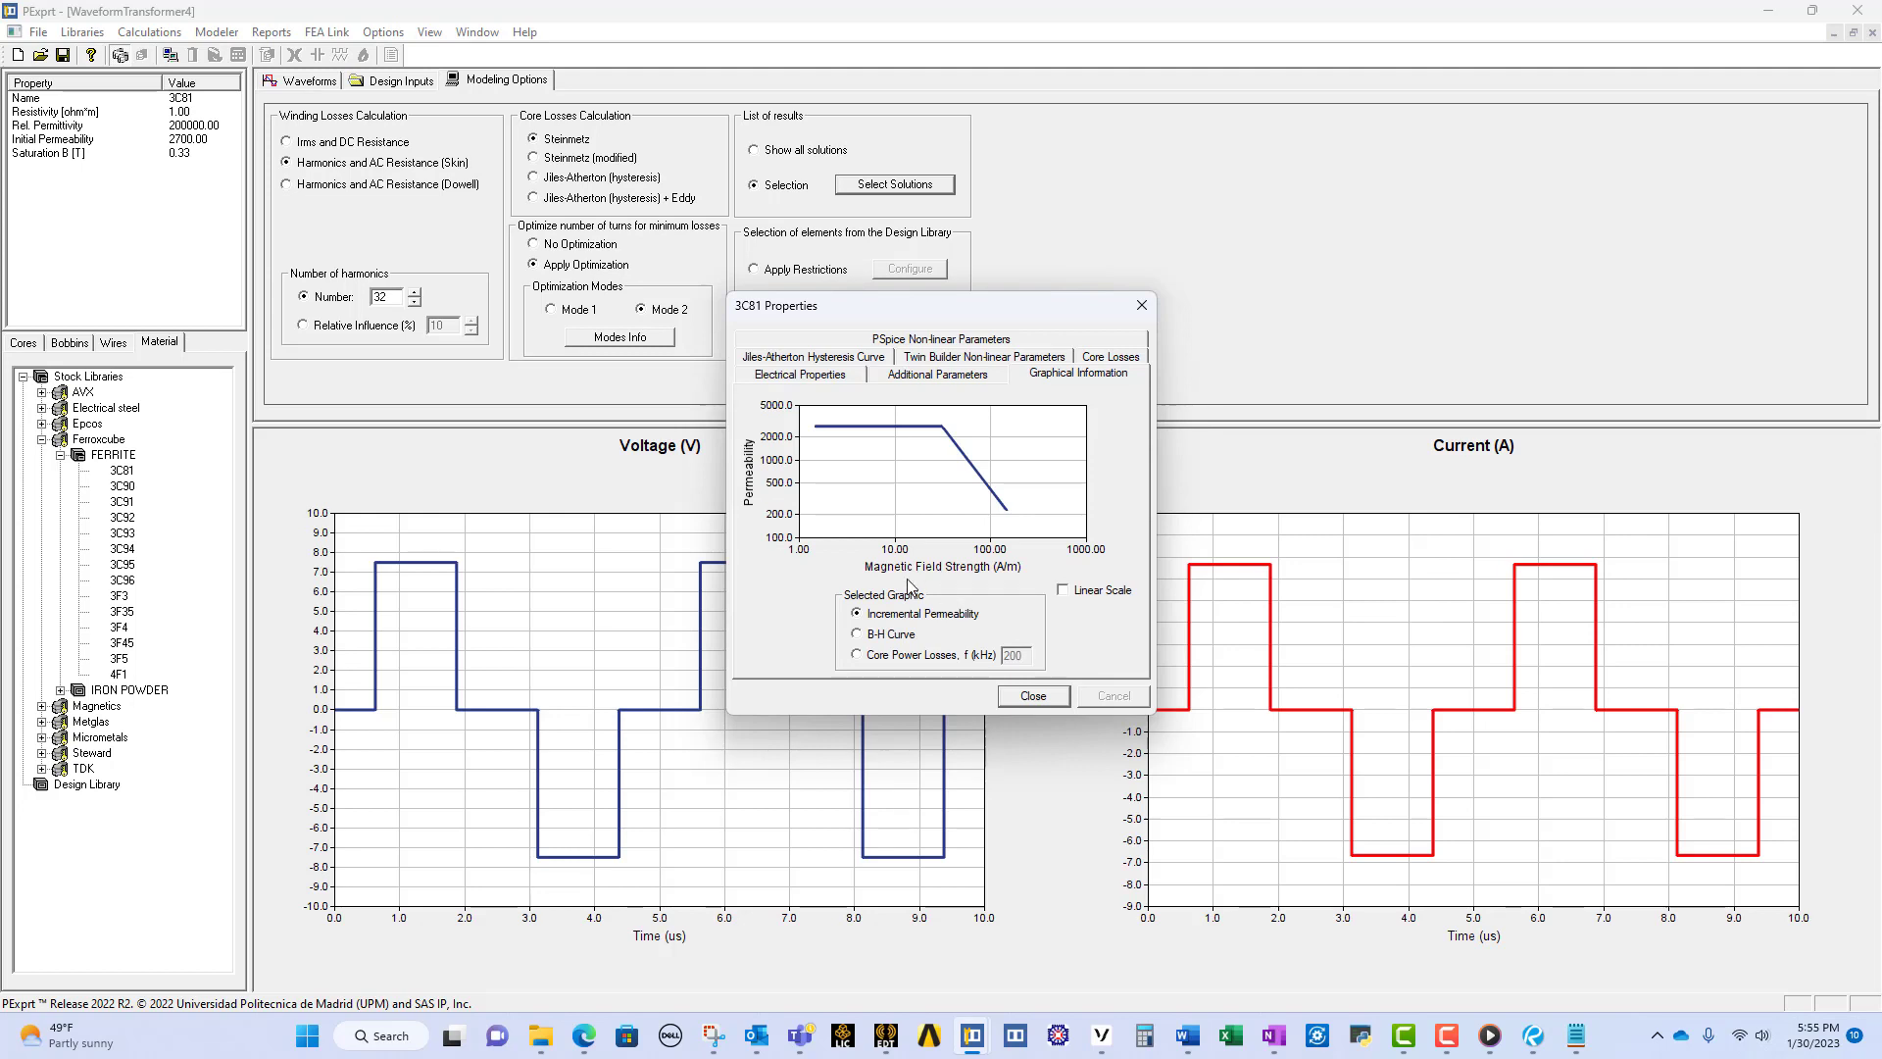
# Step: Review the 3C81 material's Jiles-Atherton hysteresis curve, Twin Builder and PSpice non-linear parameters, and core losses
pyautogui.click(838, 359)
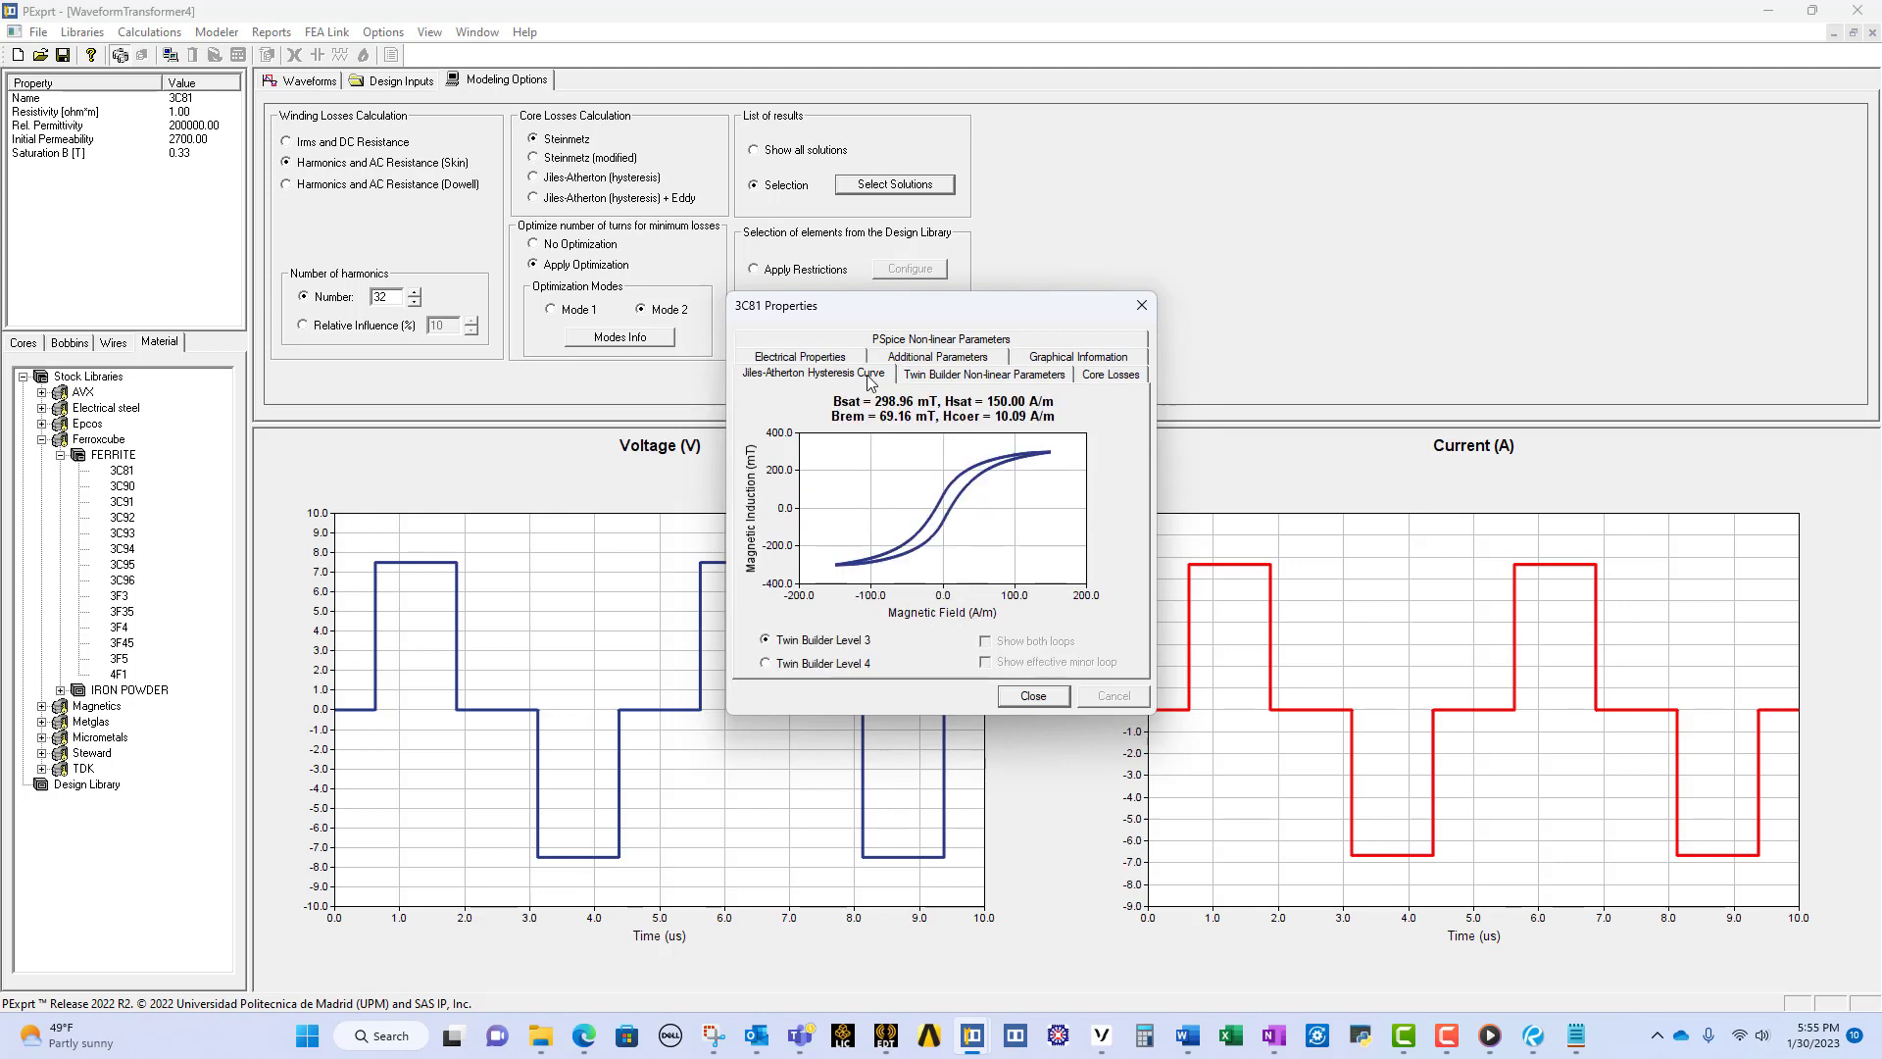
pyautogui.click(916, 376)
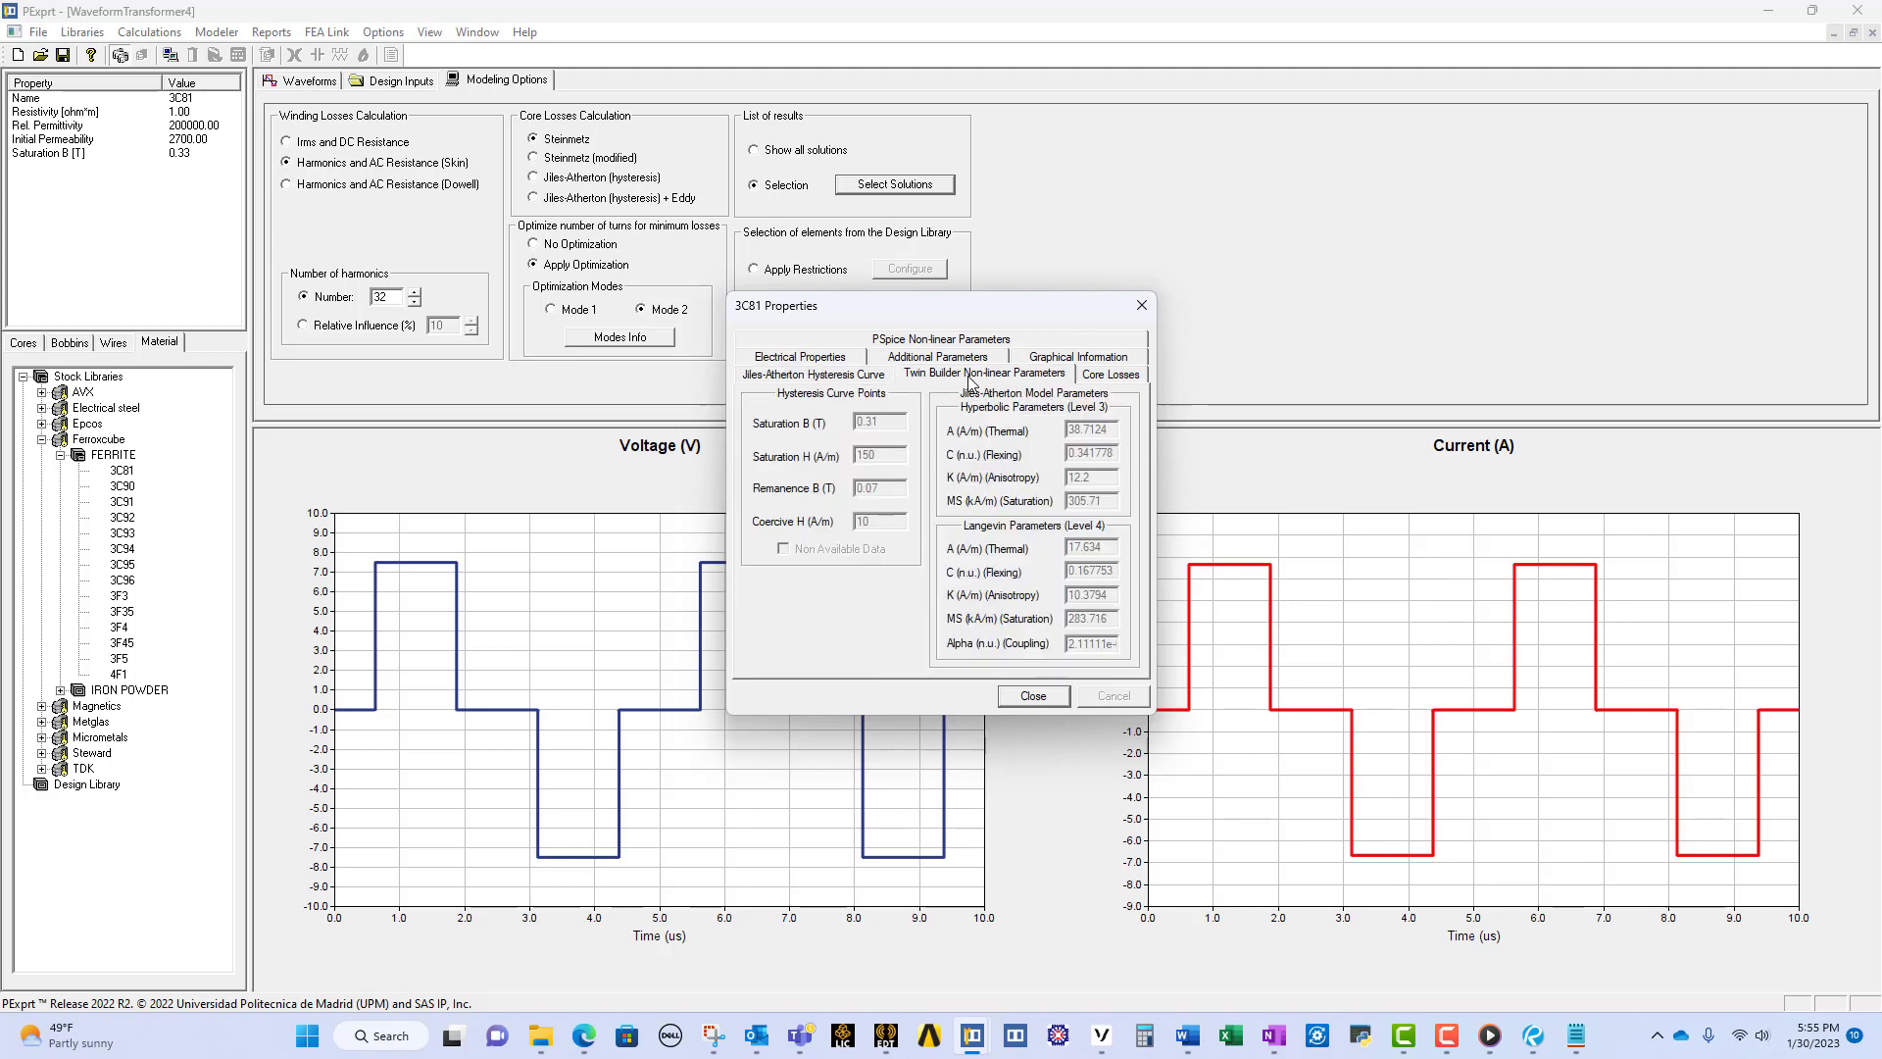
pyautogui.click(1111, 377)
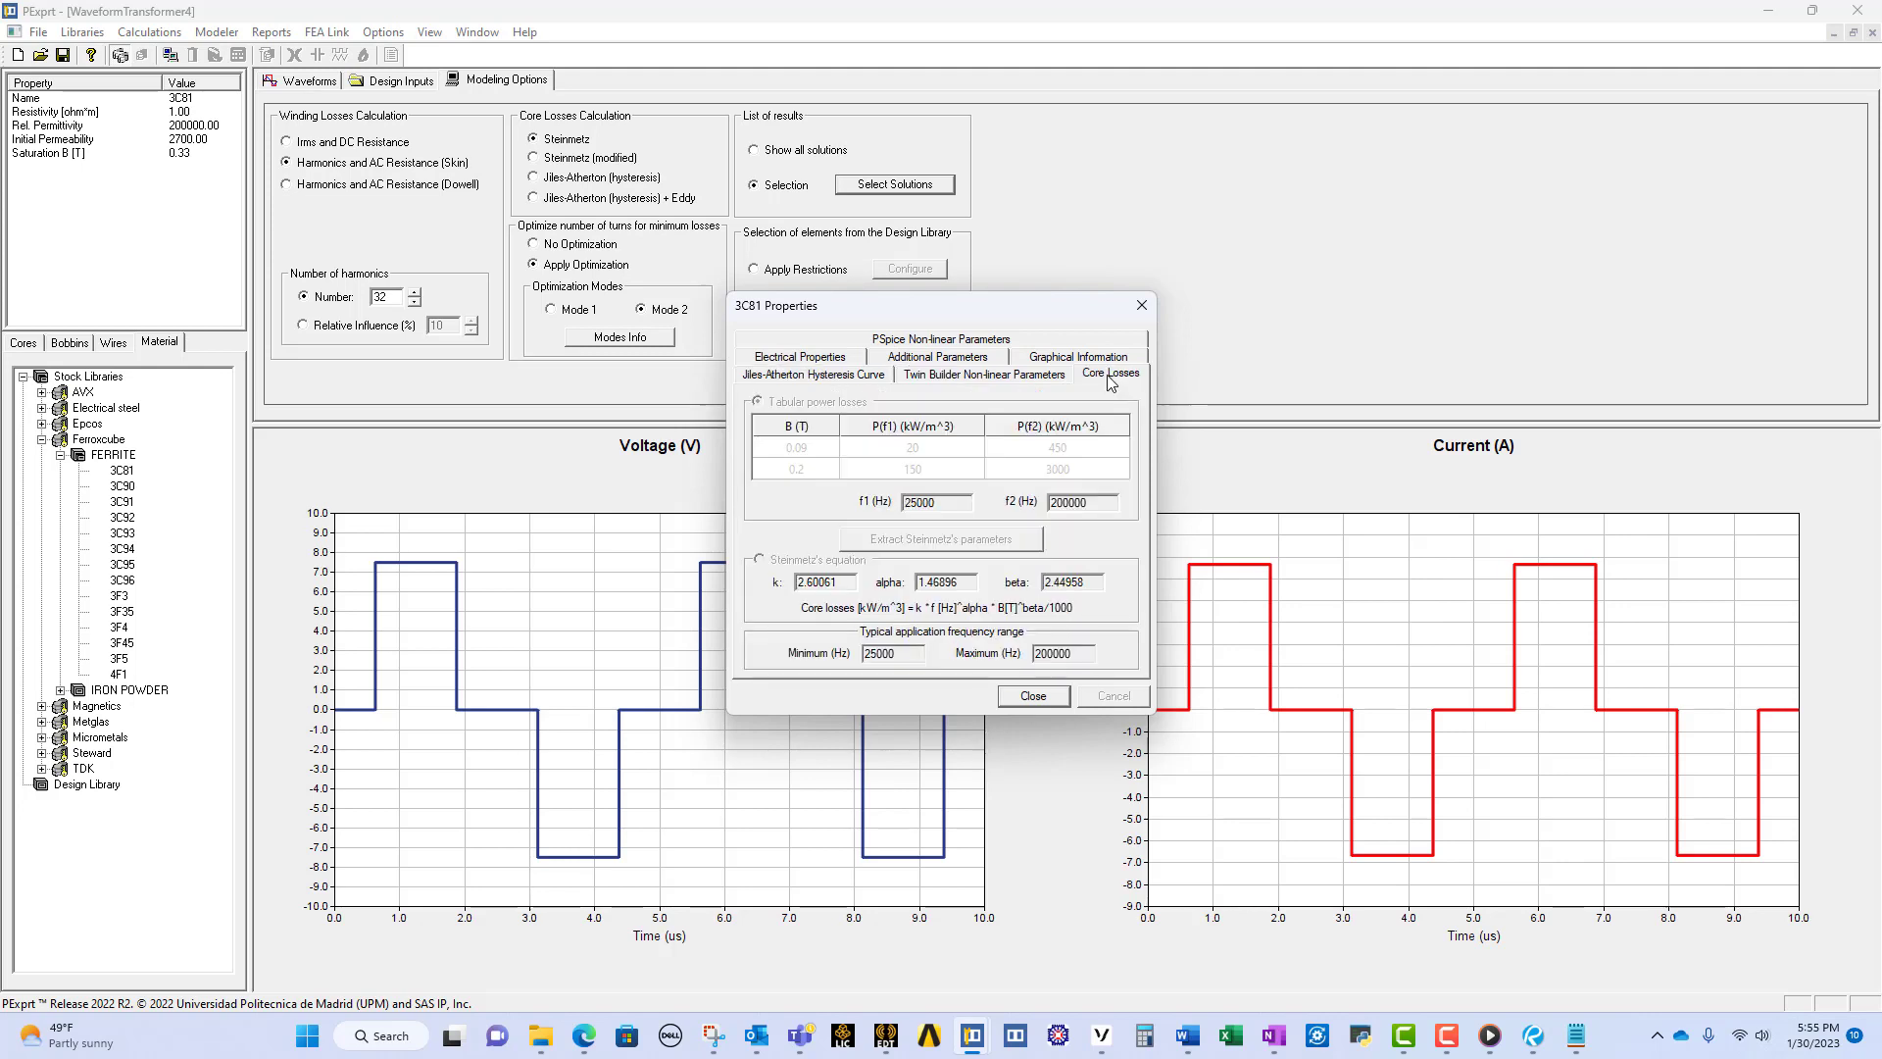
pyautogui.click(983, 341)
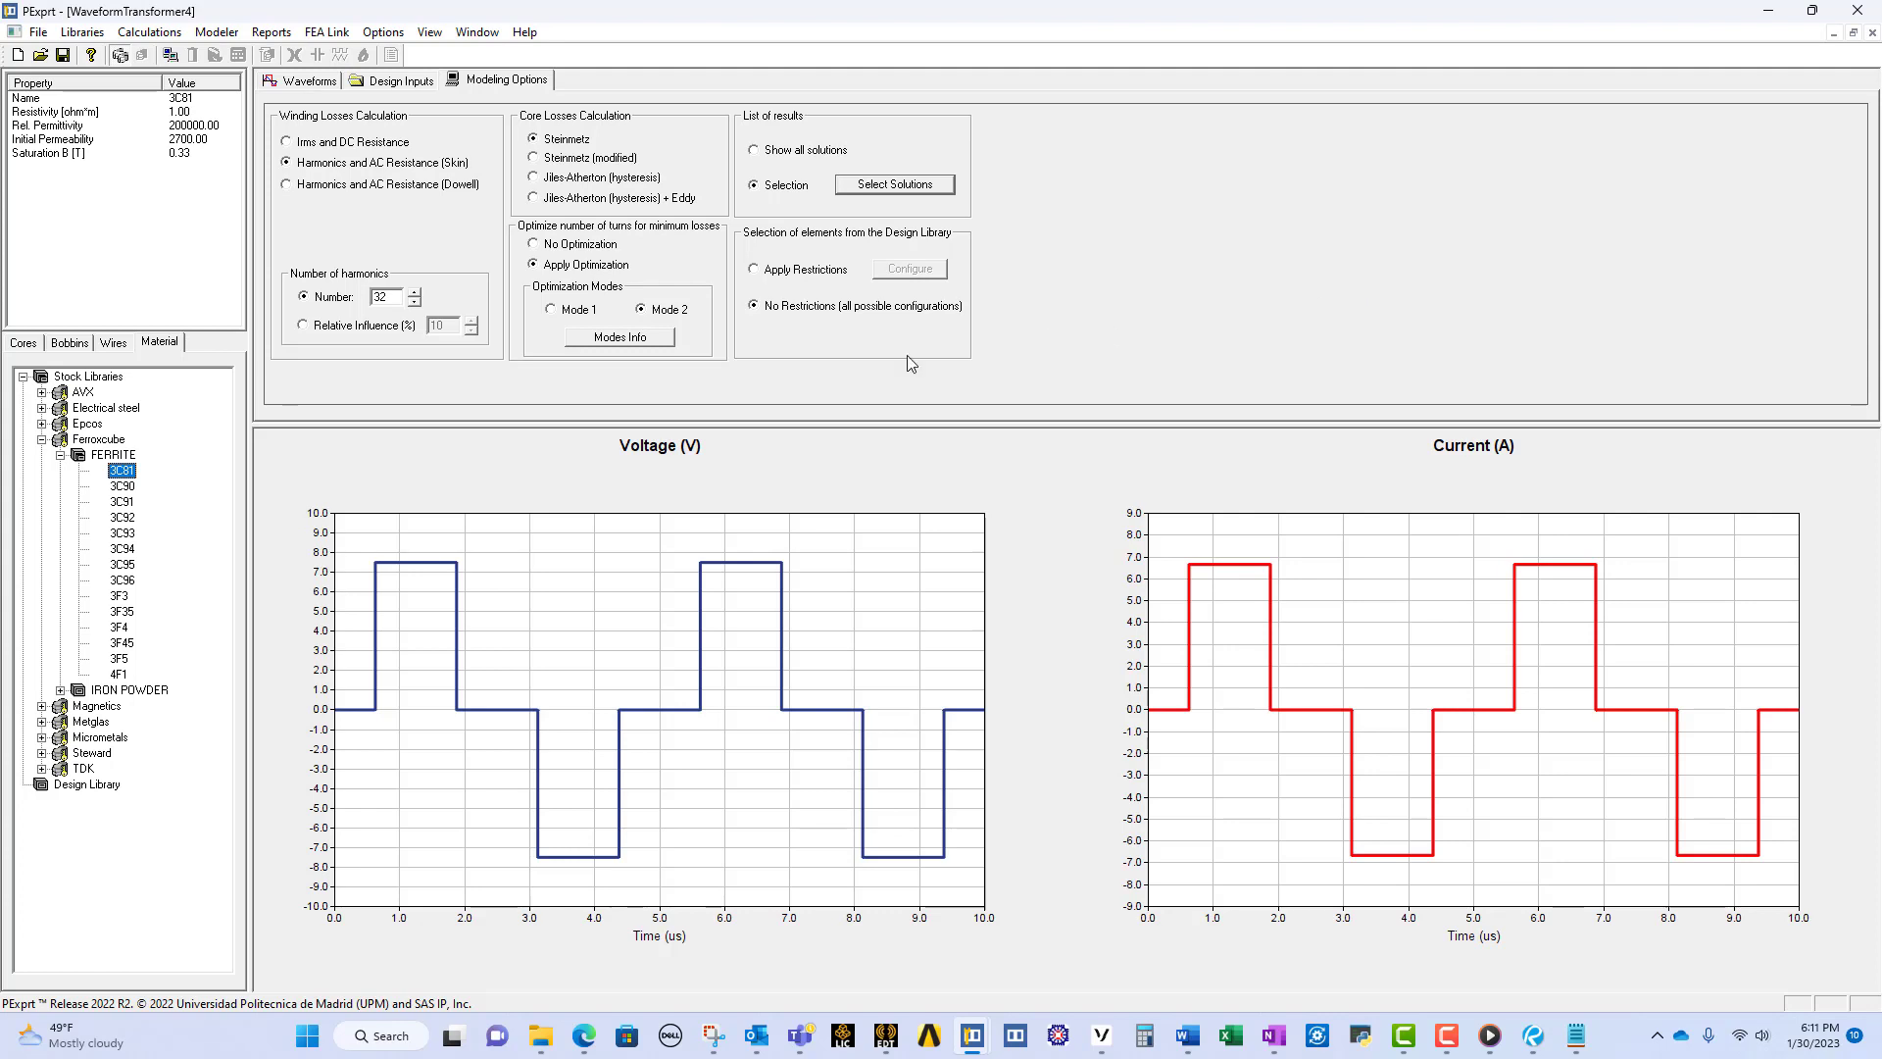
# Step: Add the Ferroxcube_Design library to the Design Library and calculate the transformer designs, letting PExprt select the missing elements automatically
pyautogui.moveTo(121, 532); pyautogui.dragTo(54, 782)
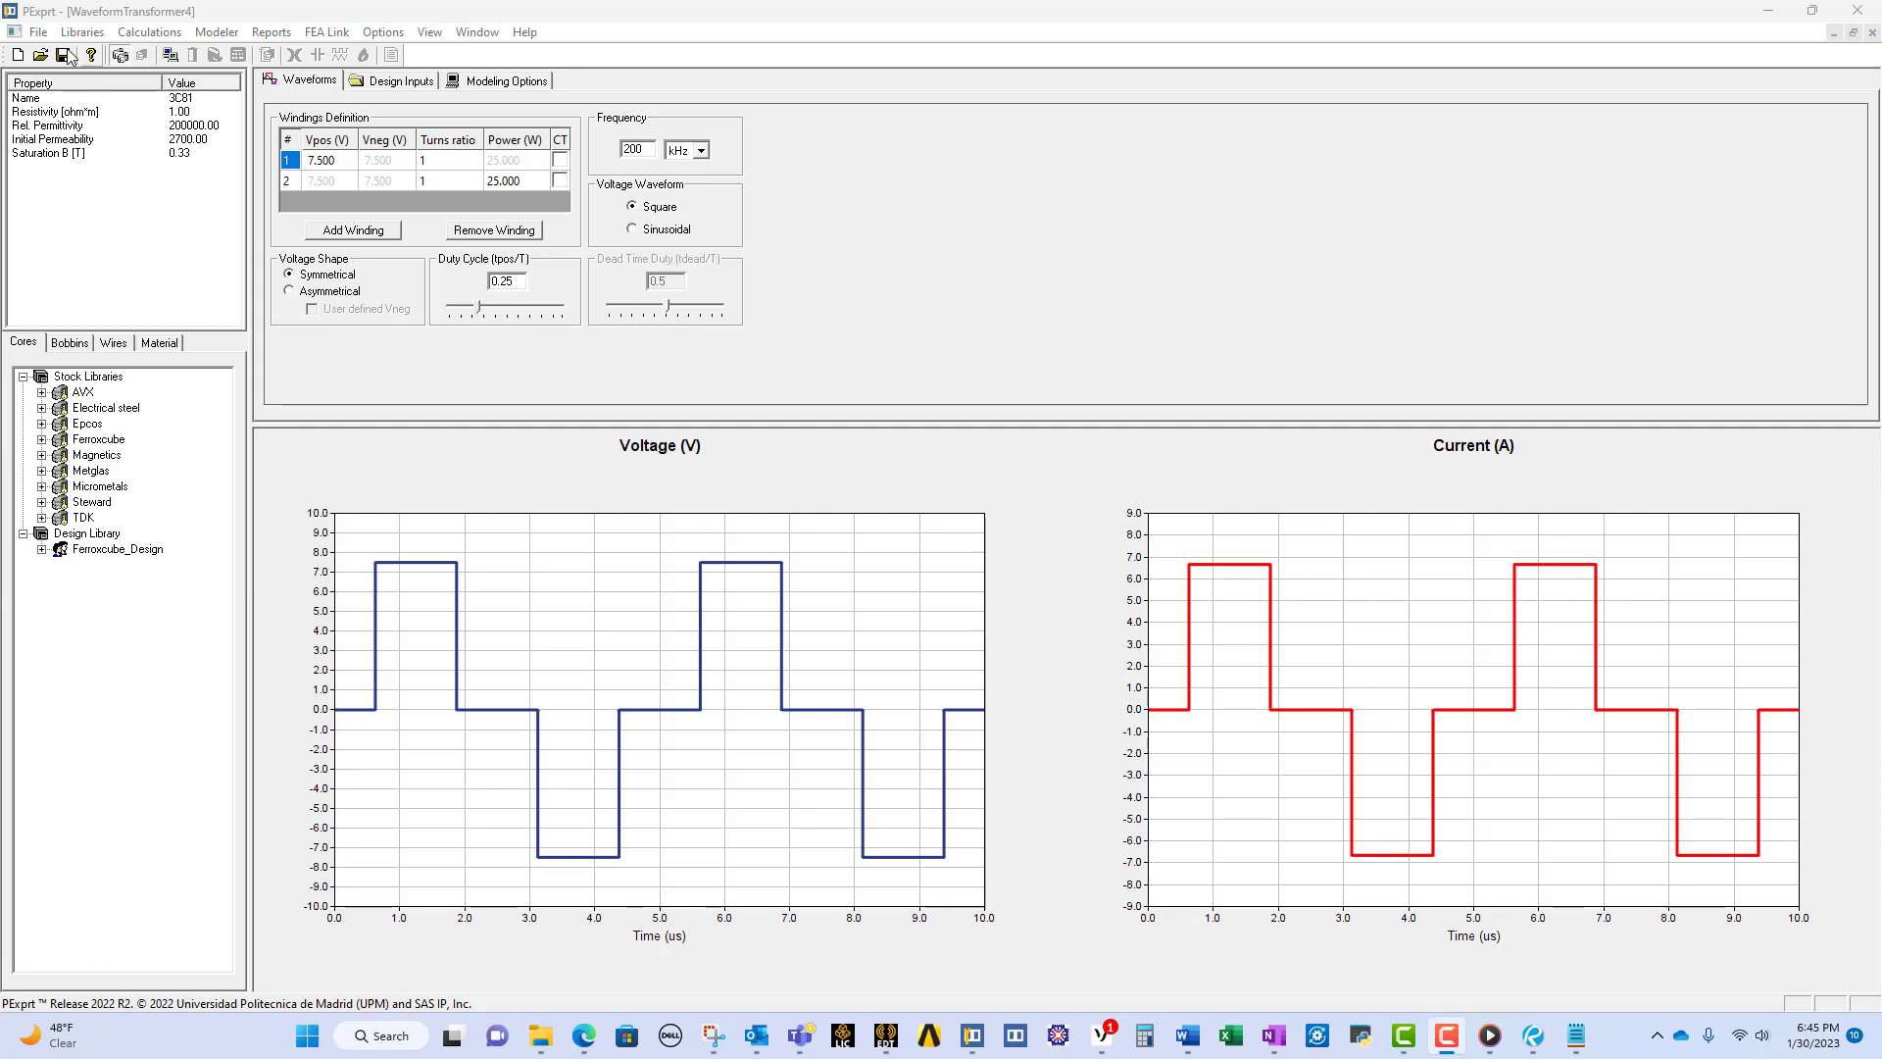
pyautogui.click(118, 32)
pyautogui.click(190, 108)
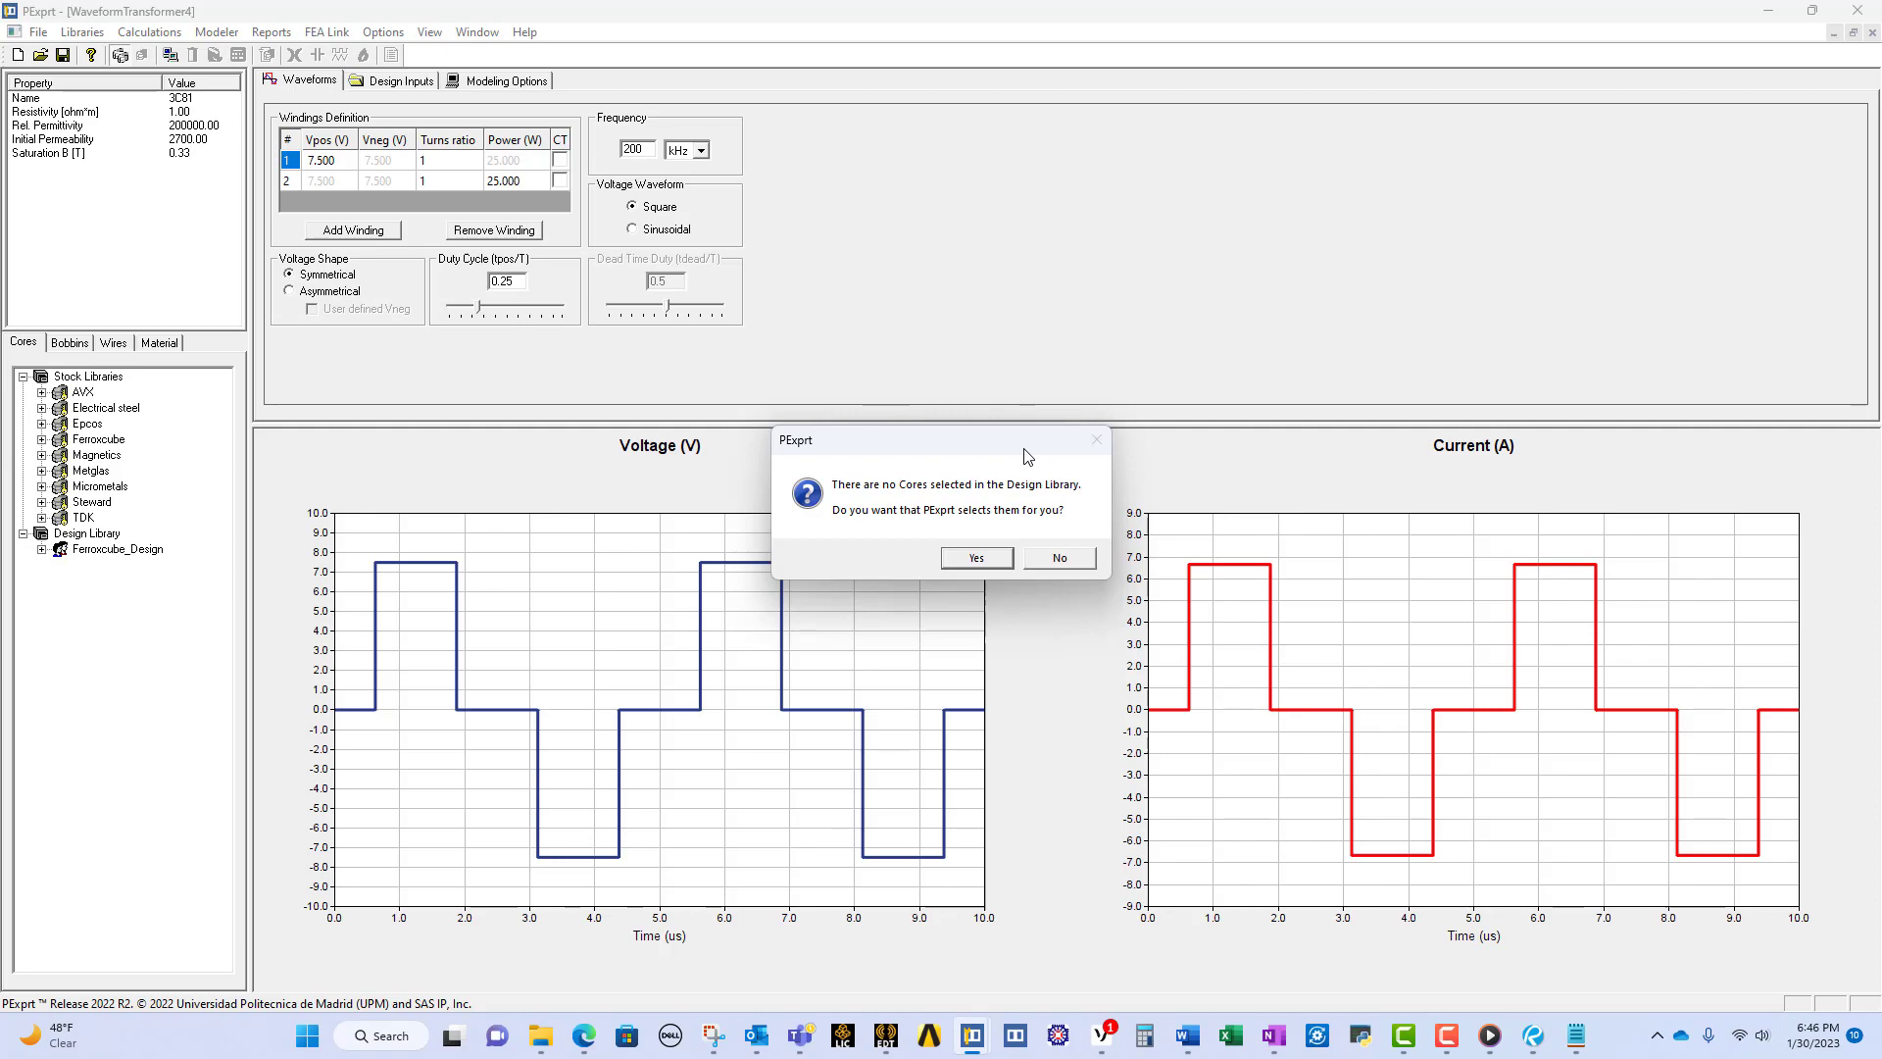
pyautogui.click(987, 555)
pyautogui.click(991, 556)
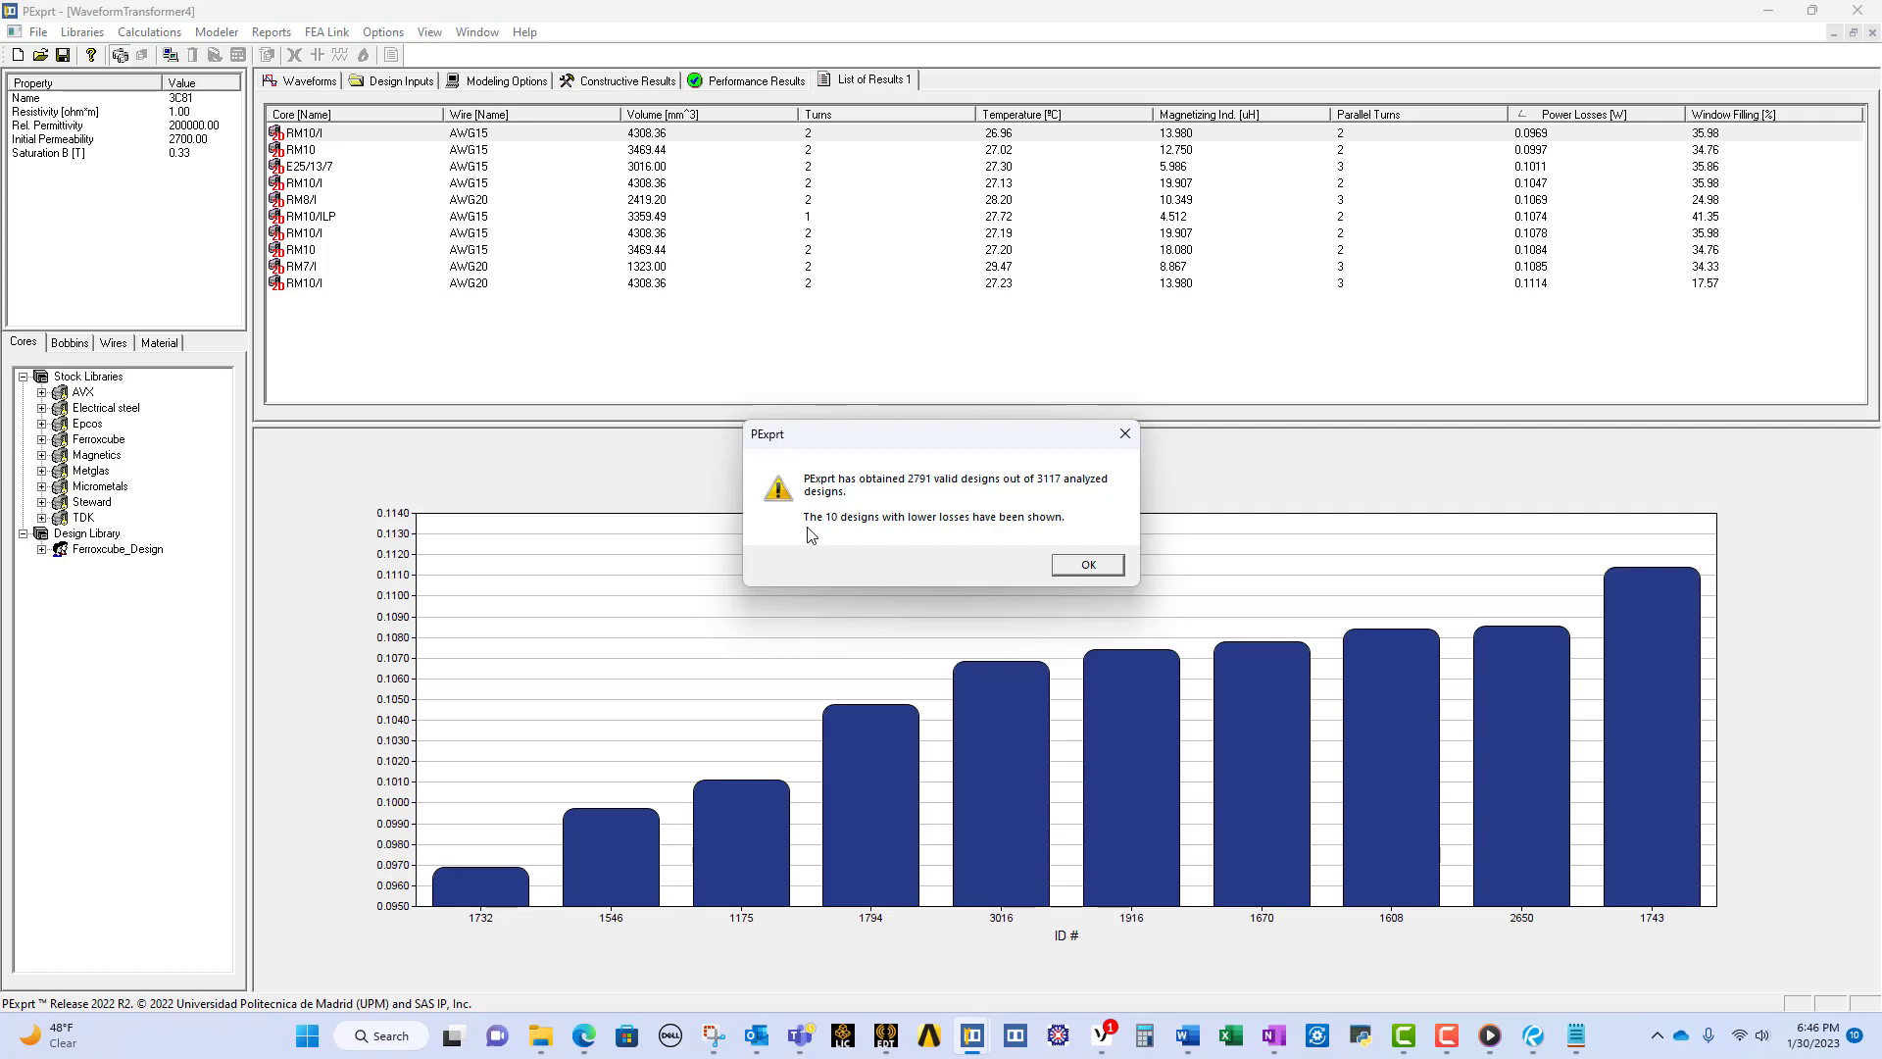
pyautogui.click(1061, 565)
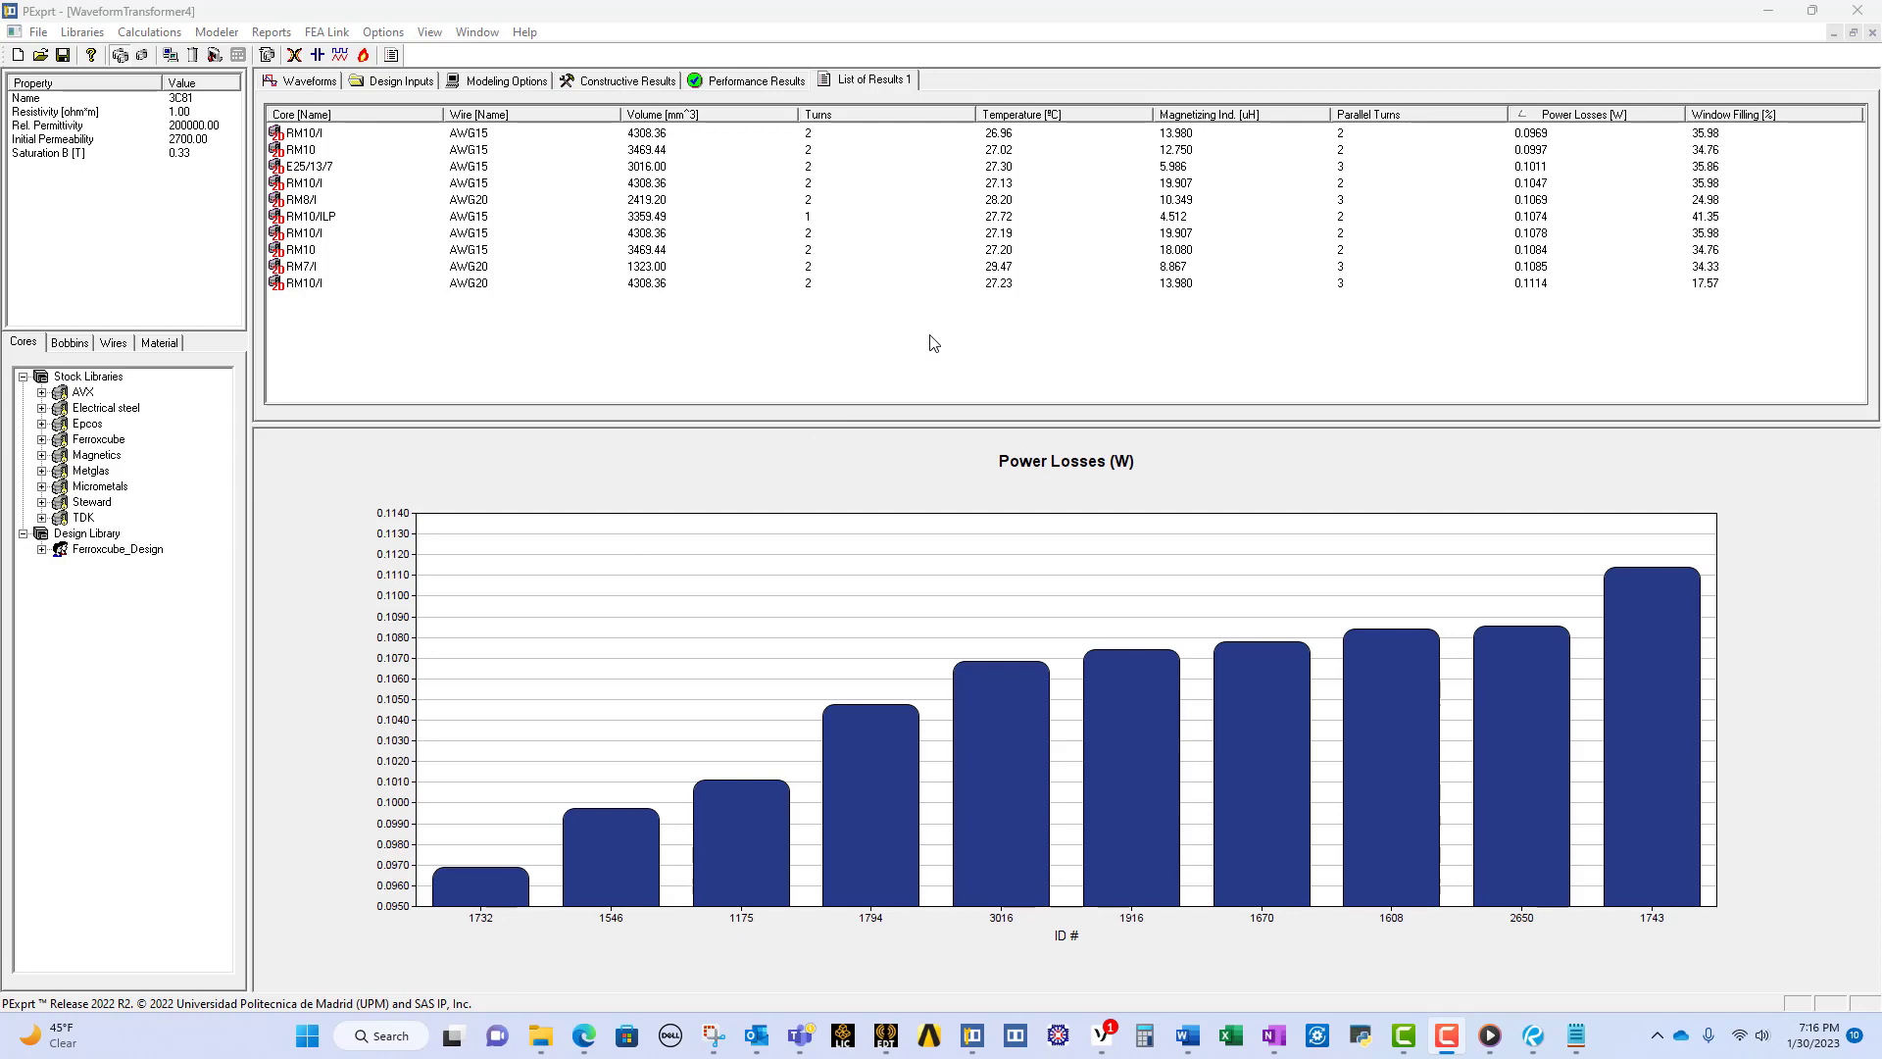
# Step: Customize the list of results to include the ID # column
pyautogui.click(311, 128)
pyautogui.rightClick(311, 135)
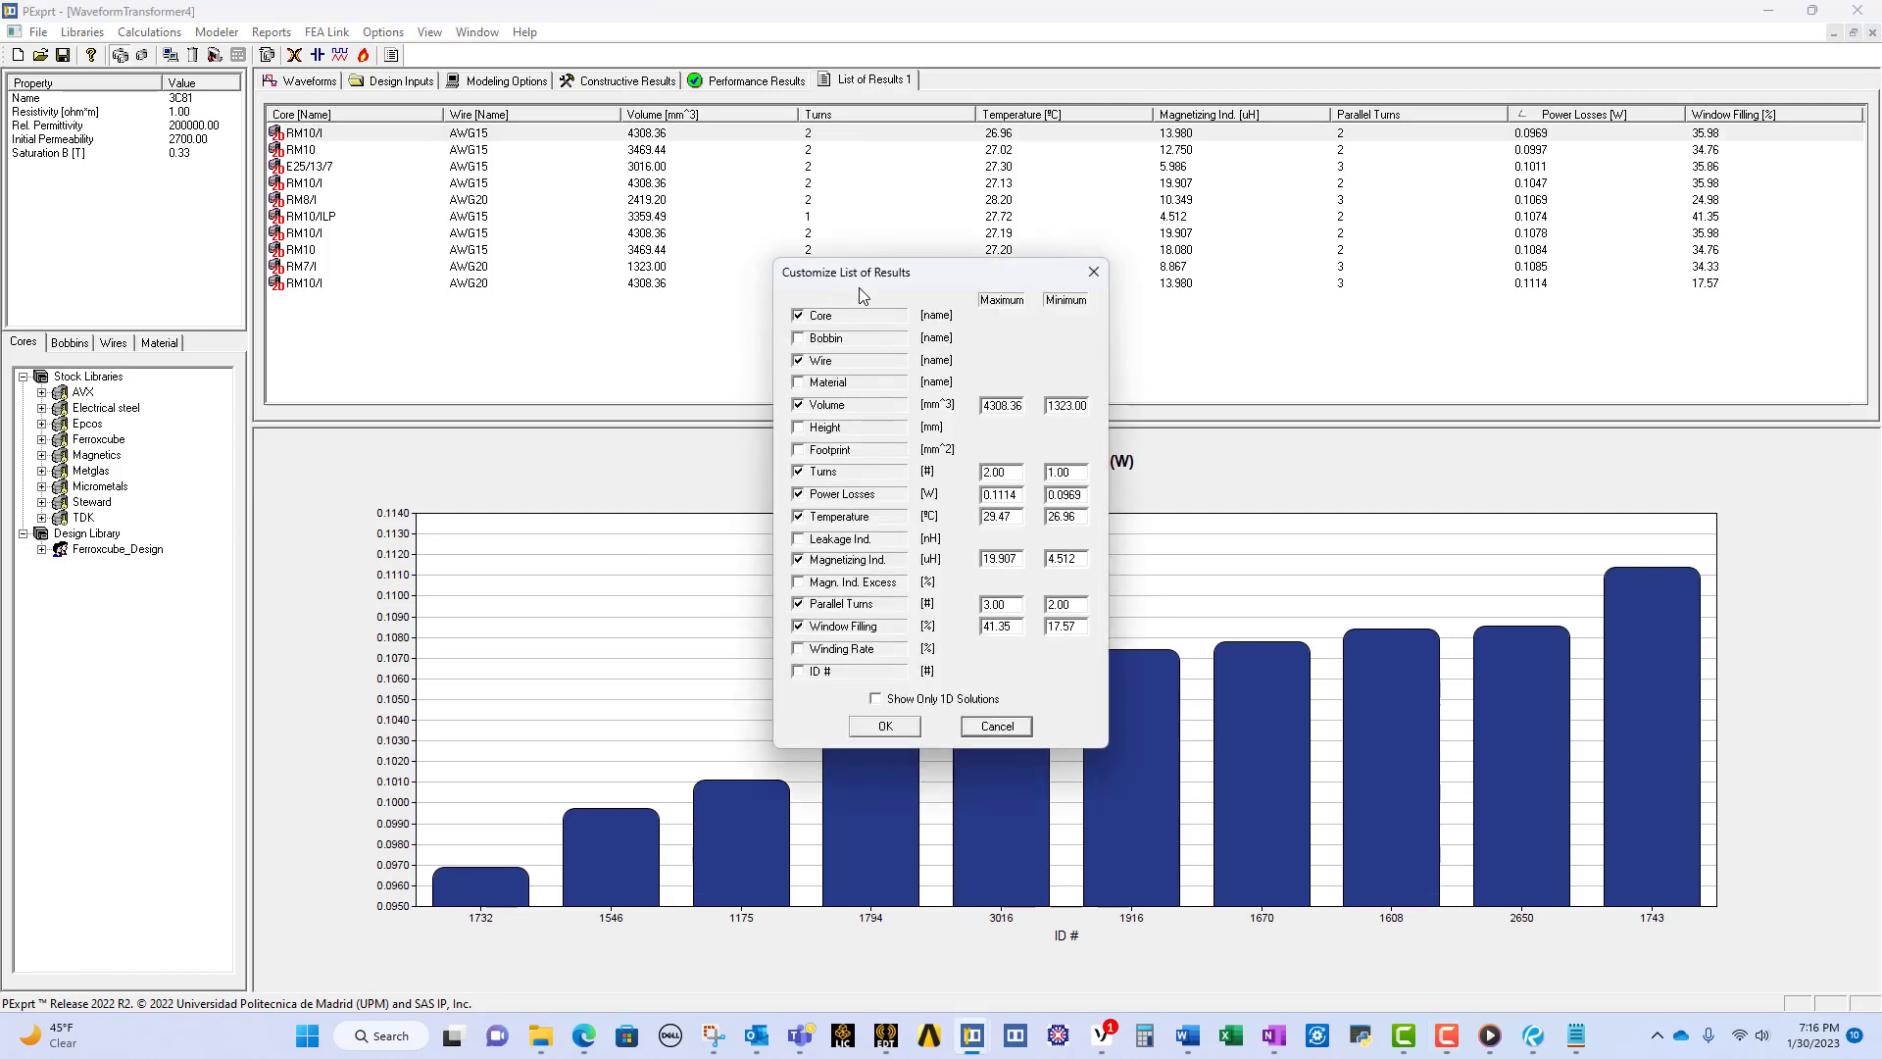
pyautogui.click(799, 671)
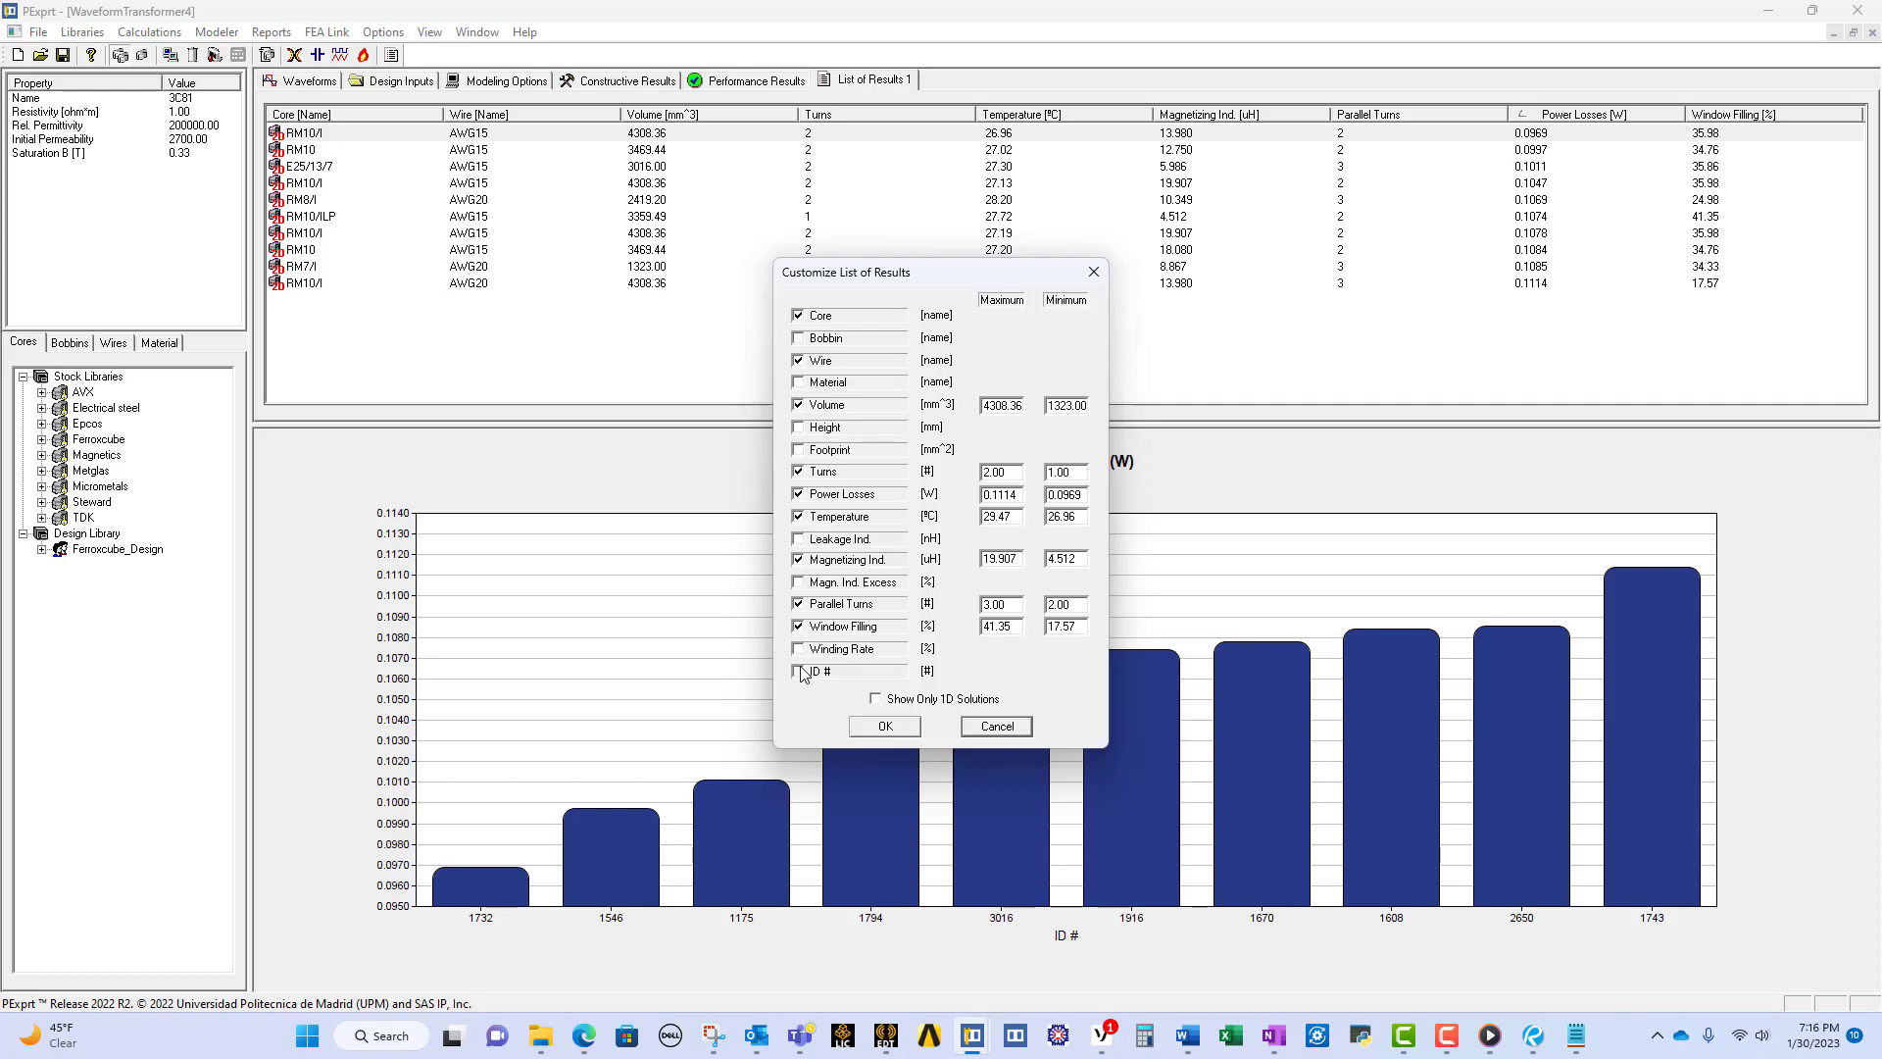
pyautogui.click(872, 726)
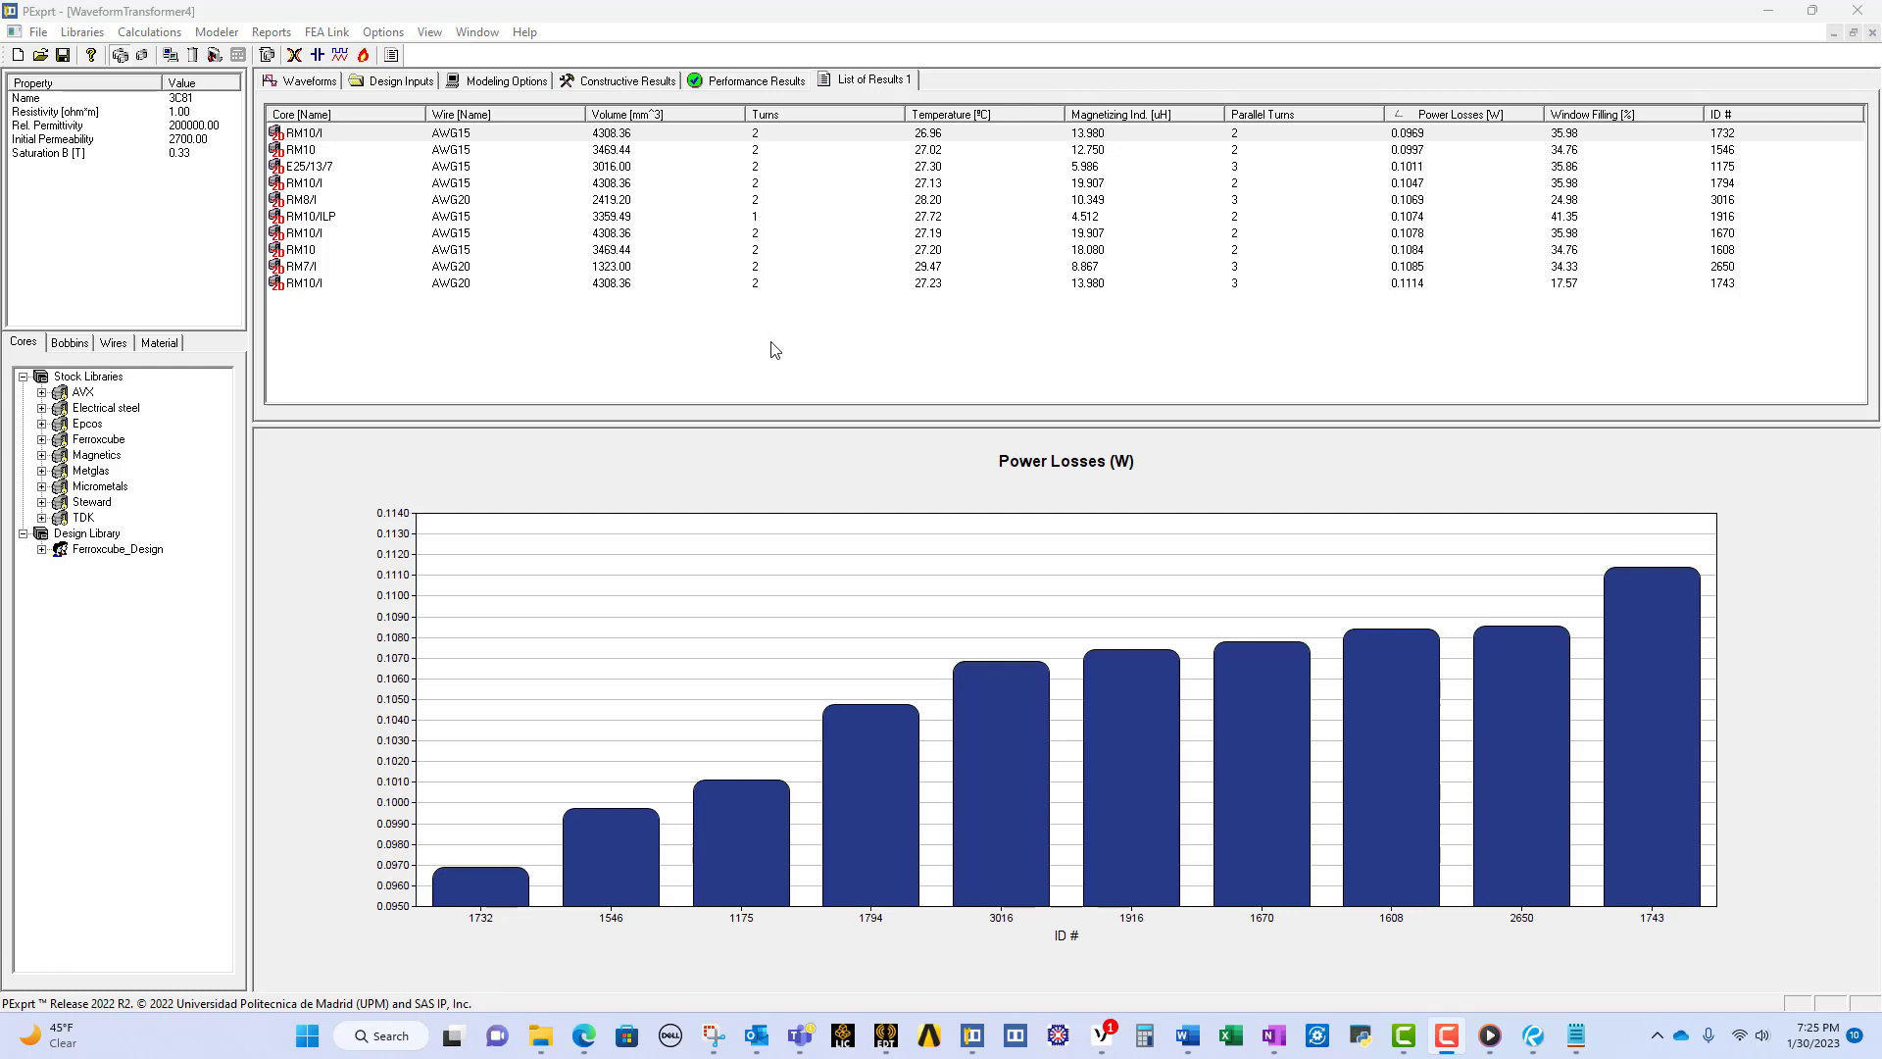
# Step: Examine the performance results, magnetizing current and constructive results of the RM10/I design with ID 1732
pyautogui.click(355, 134)
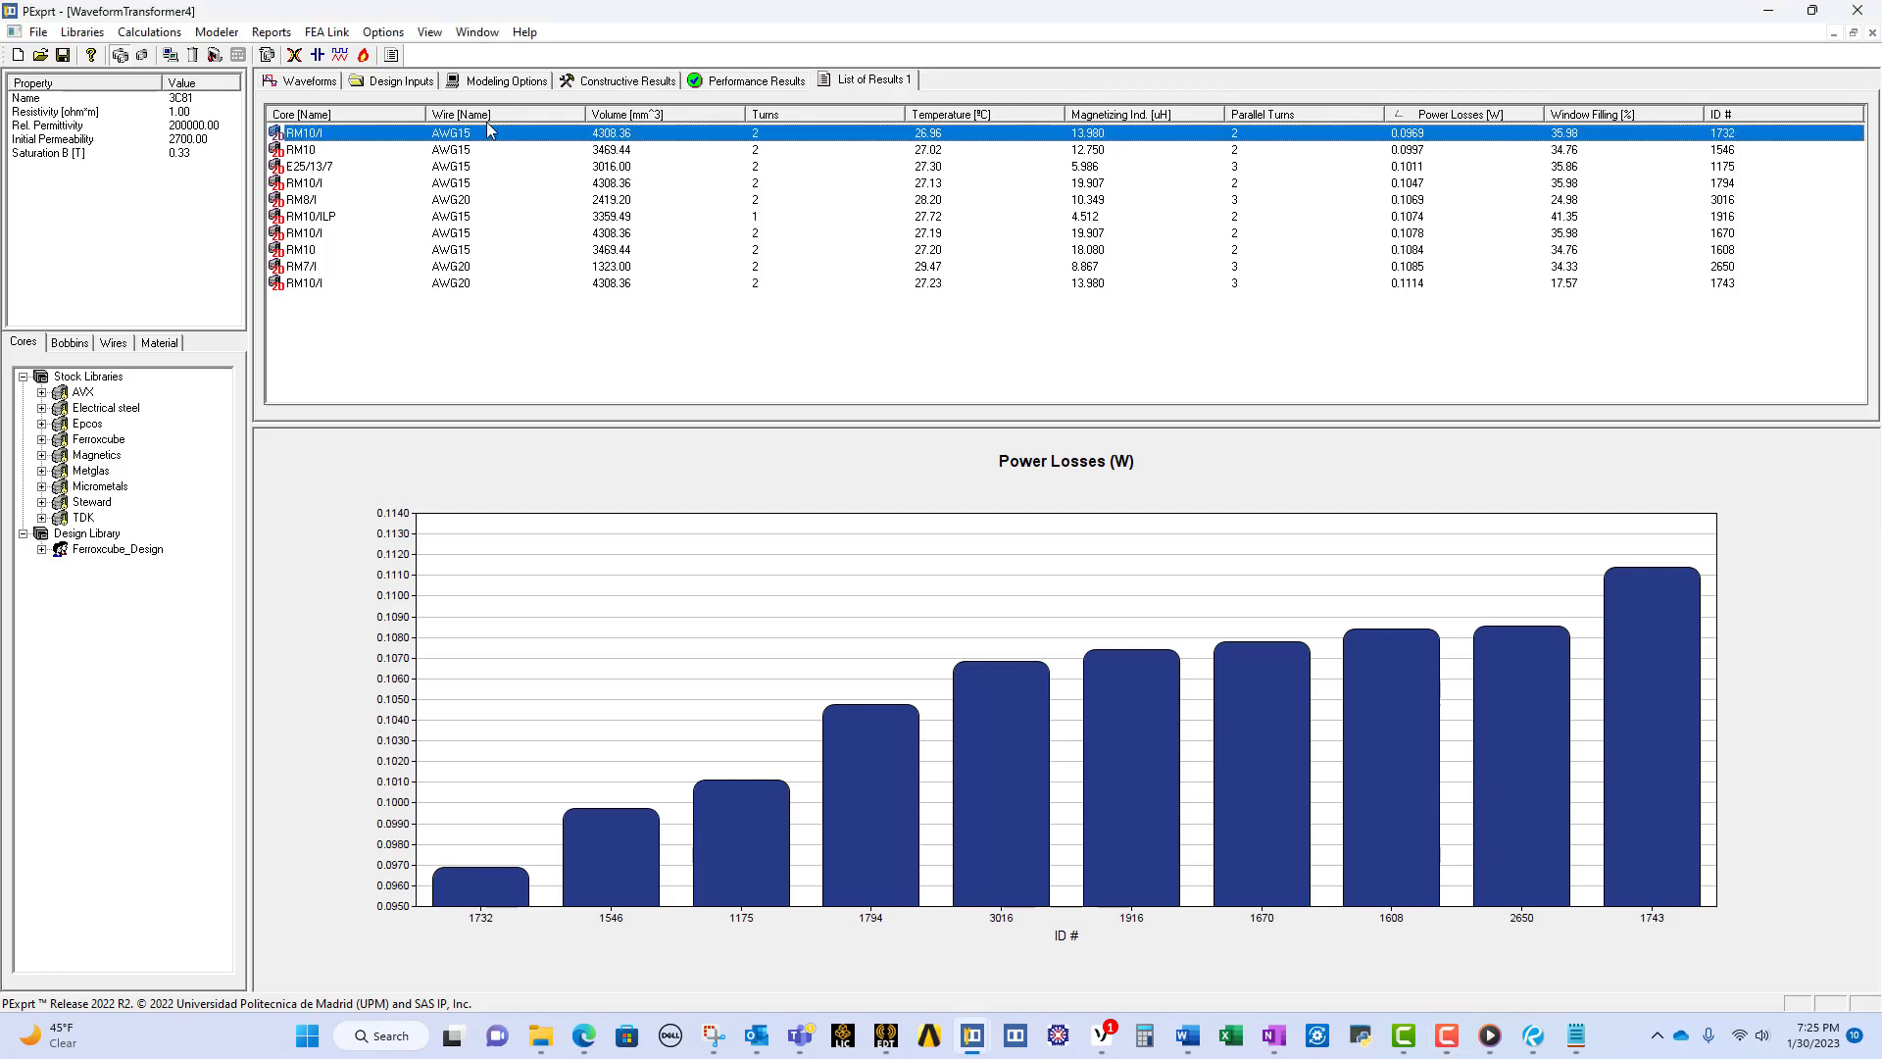
pyautogui.click(712, 83)
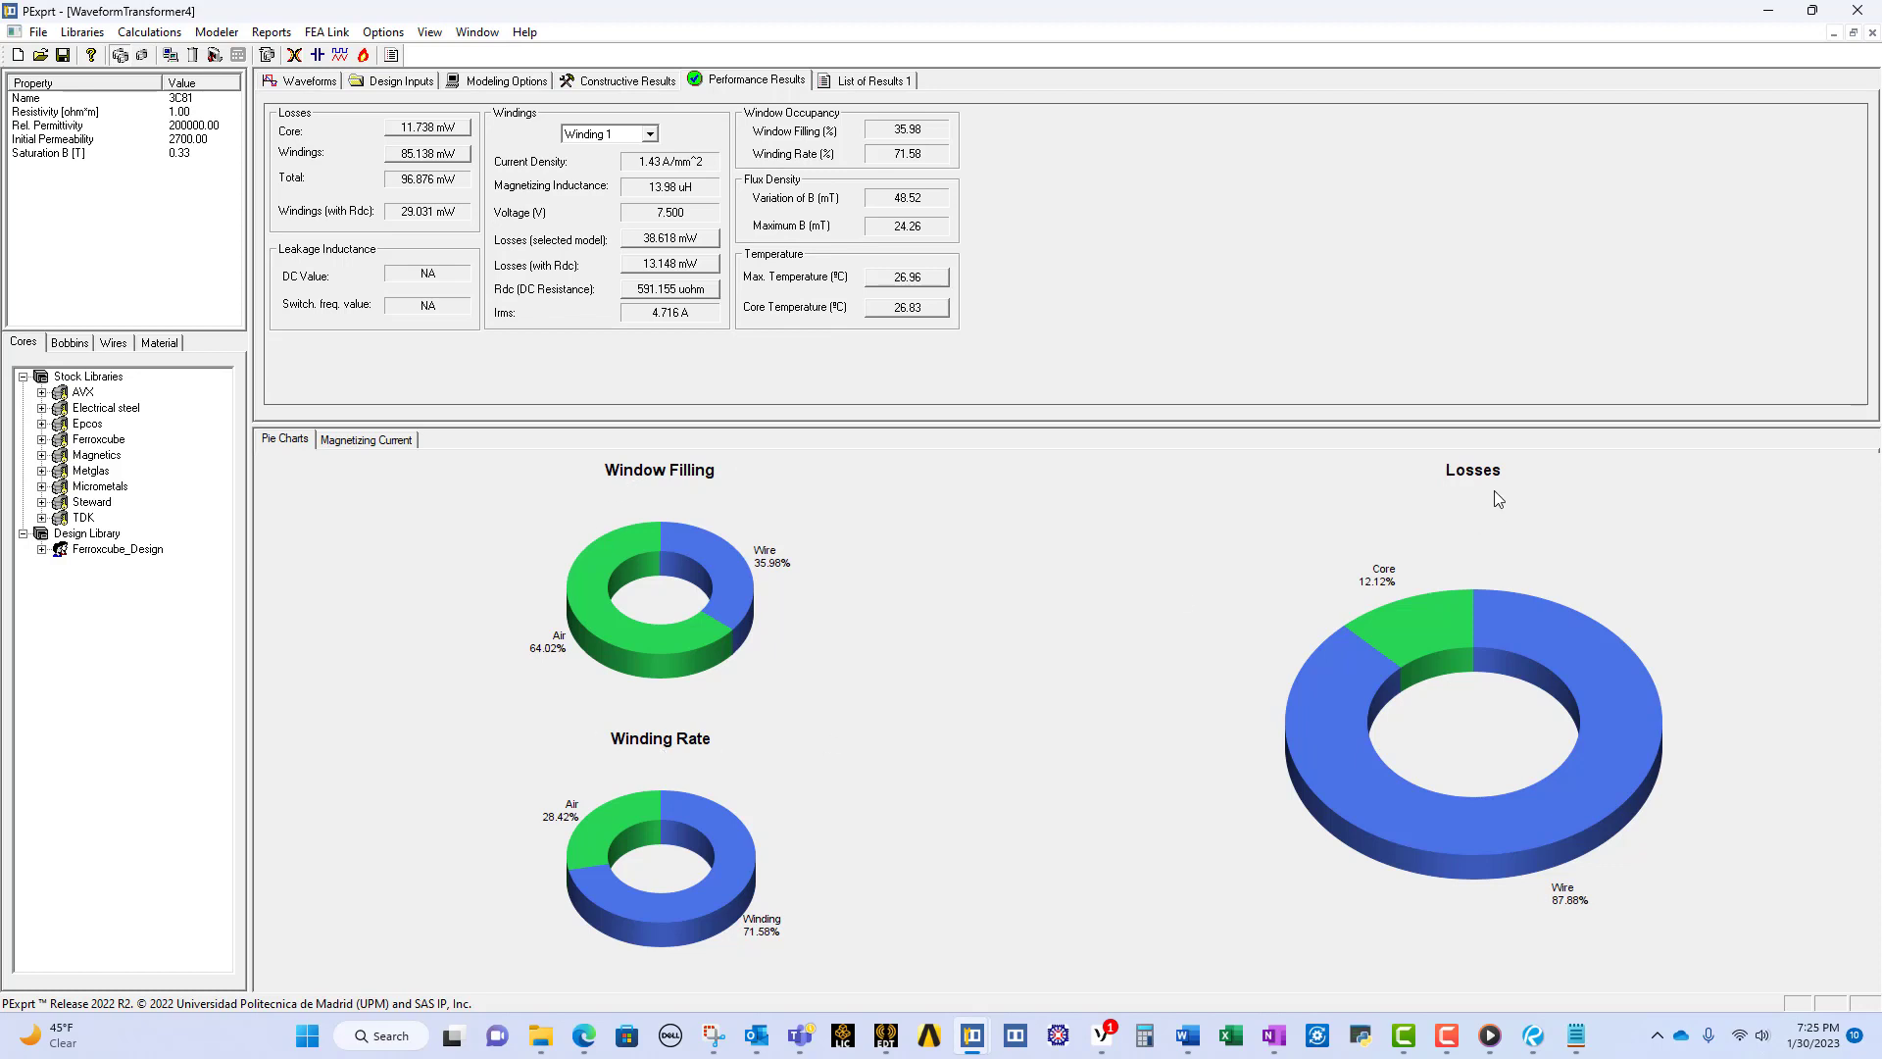
pyautogui.click(380, 440)
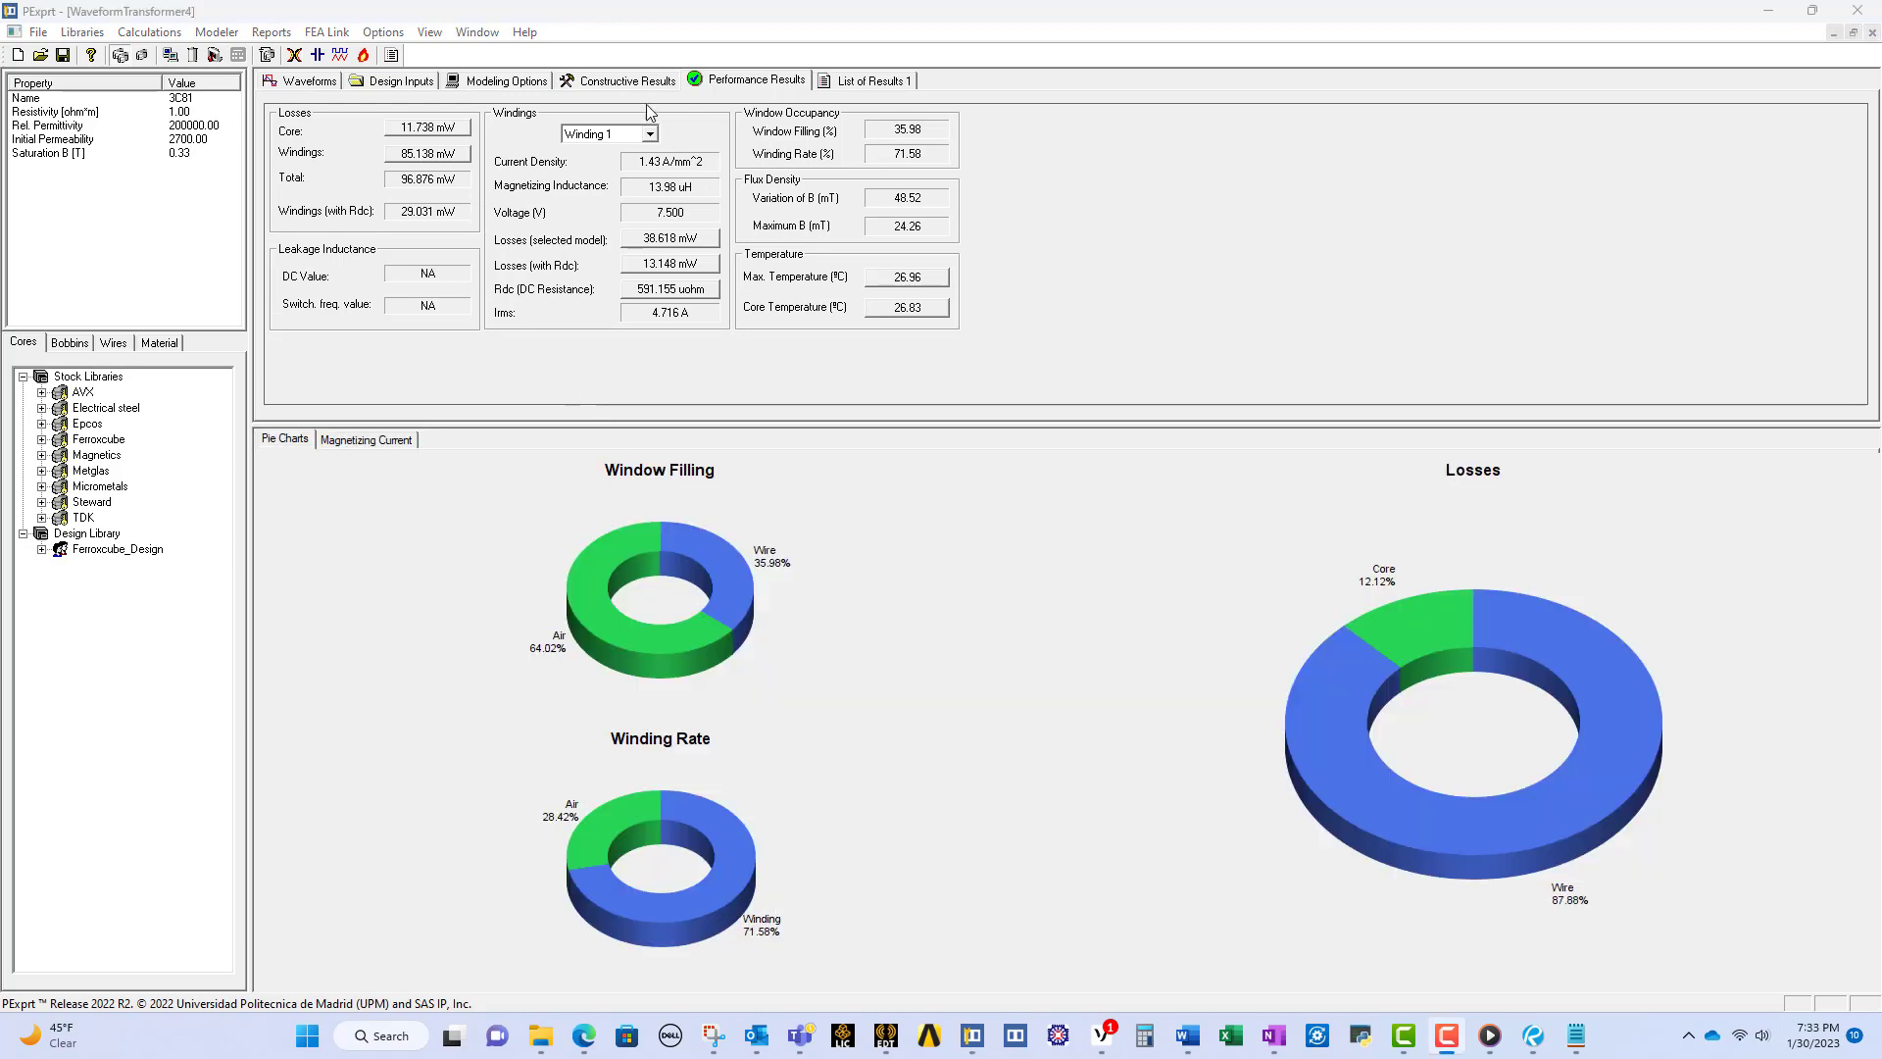
pyautogui.click(639, 83)
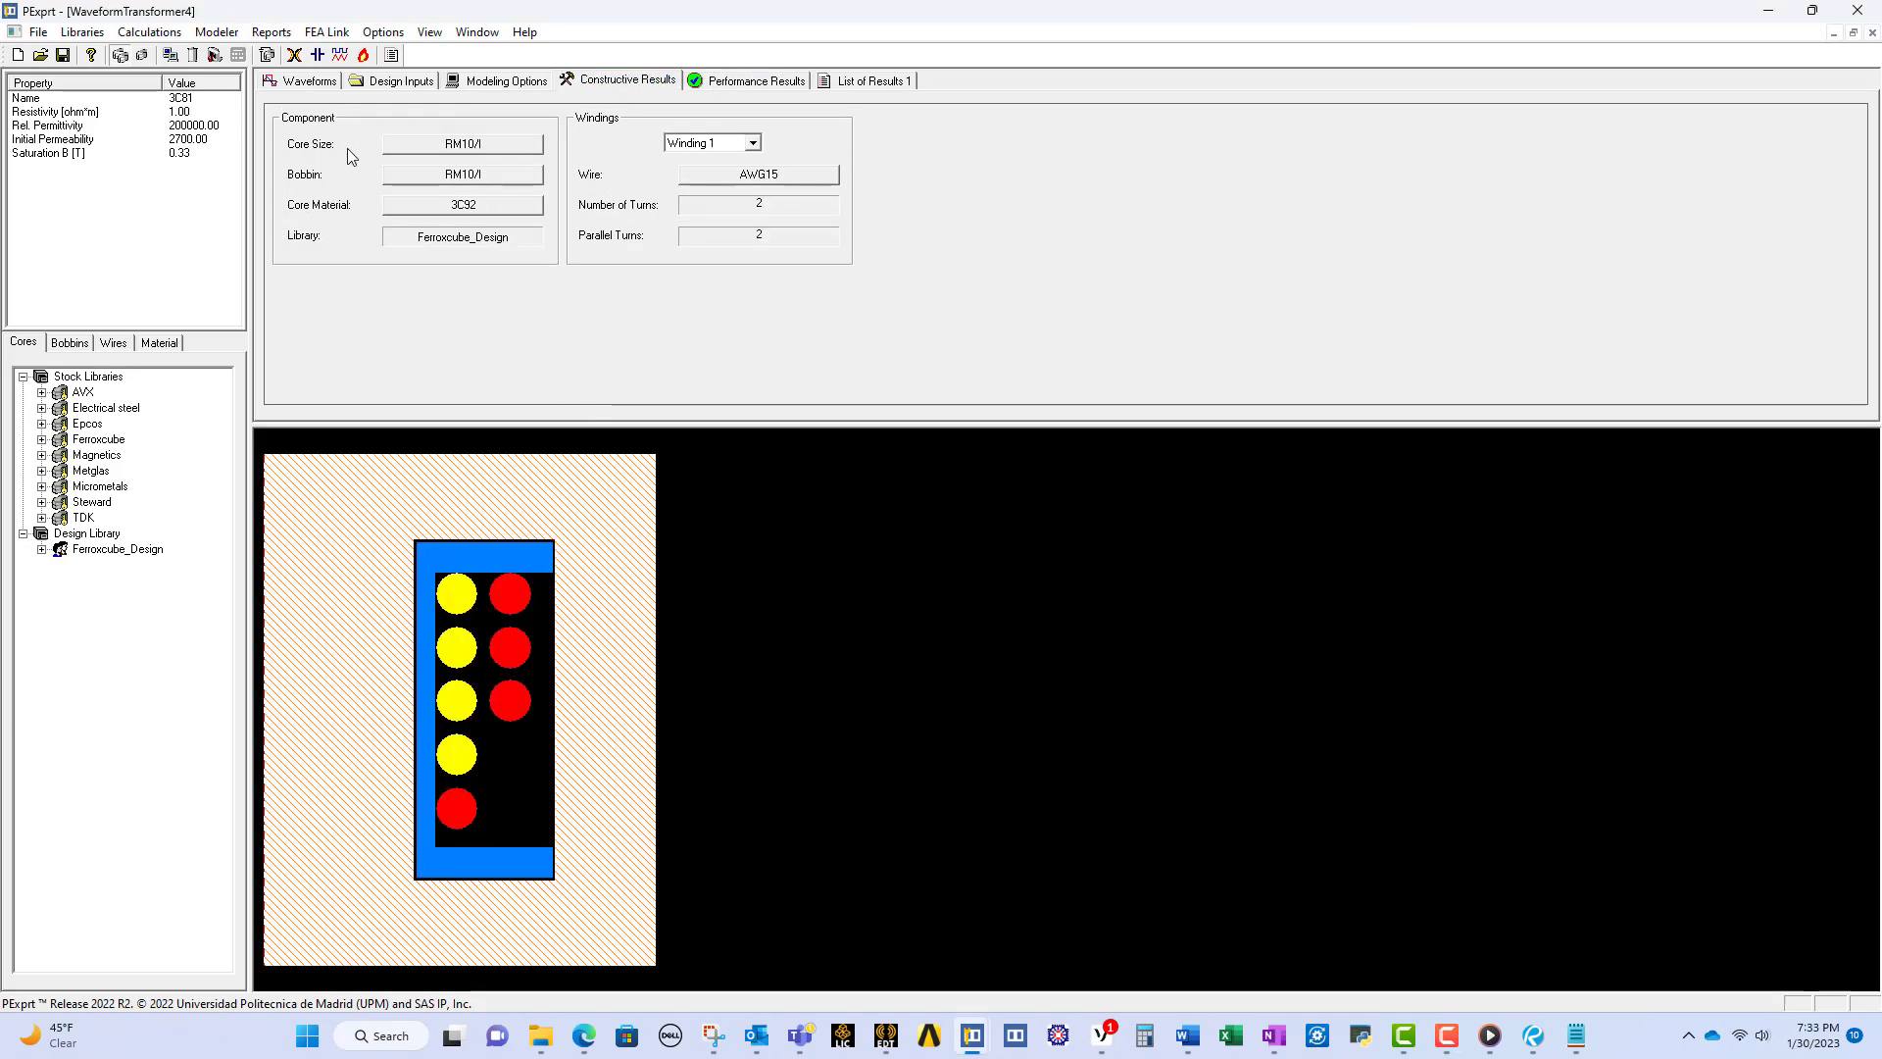